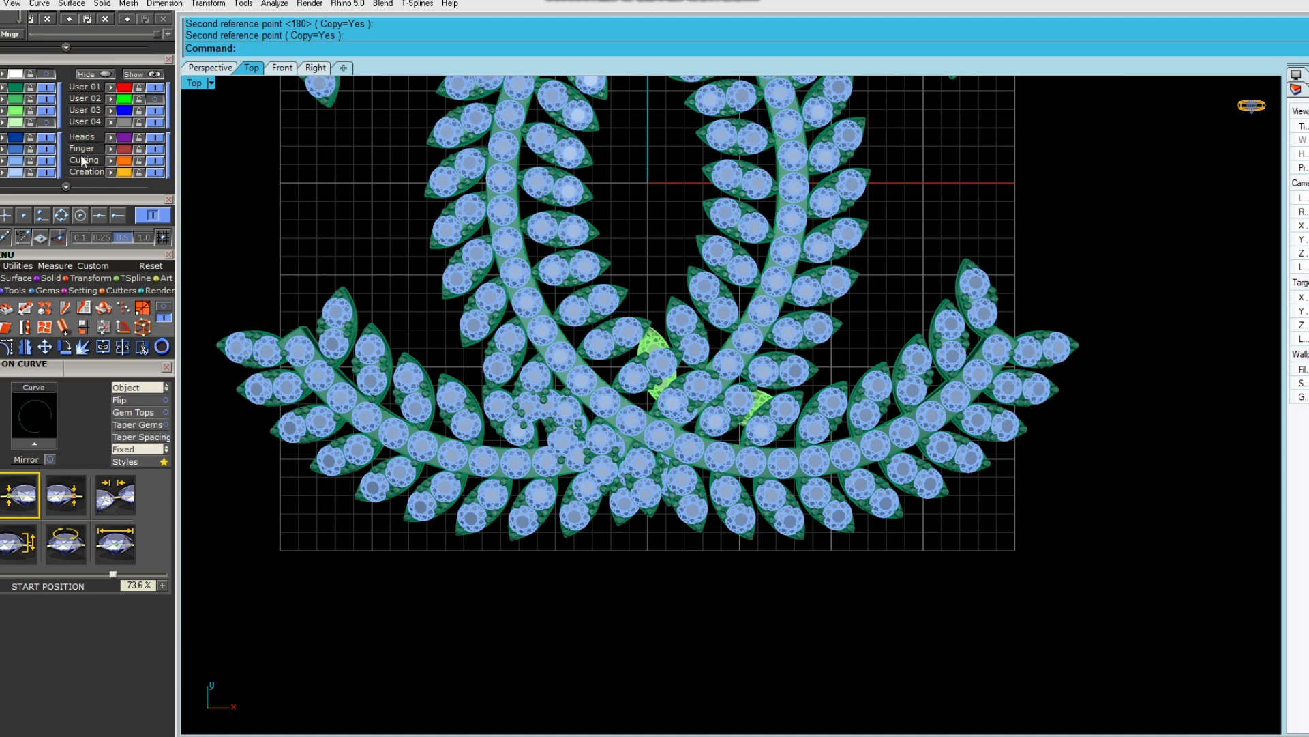
Undo the rotated copy of the leaf-lined C so that only the original C remains.
key("Escape")
scroll(673, 392, "down", 3)
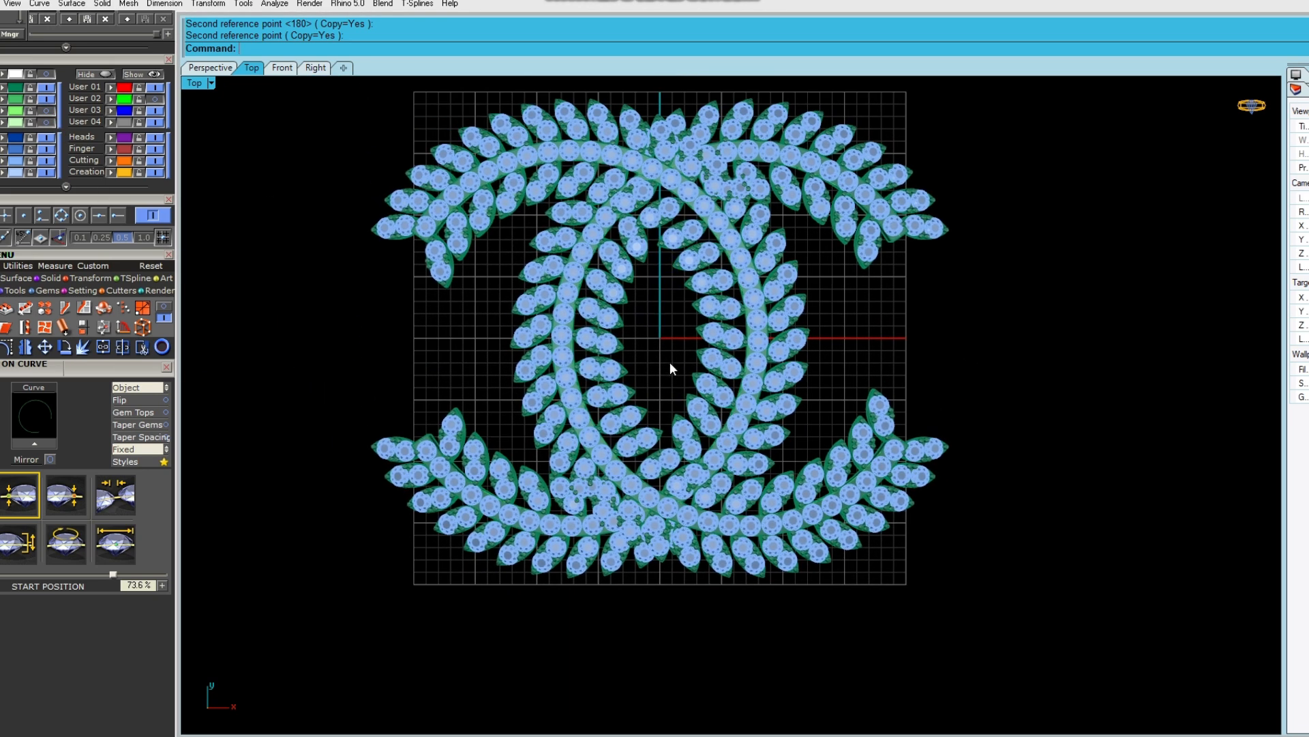
key("ctrl+z")
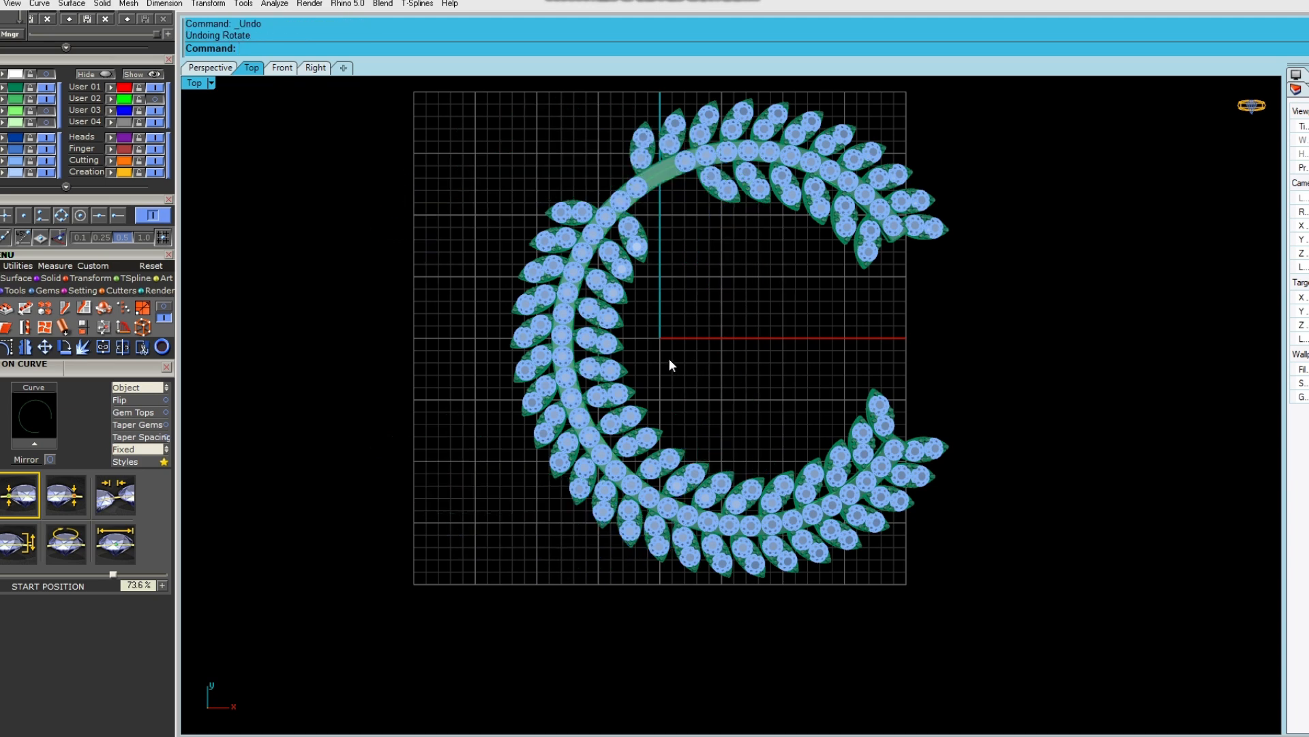
Show the light green layer and create a copy of the whole C rotated 180 degrees about the origin.
scroll(704, 350, "down", 8)
left_click_drag(546, 156, 878, 505)
key("Escape")
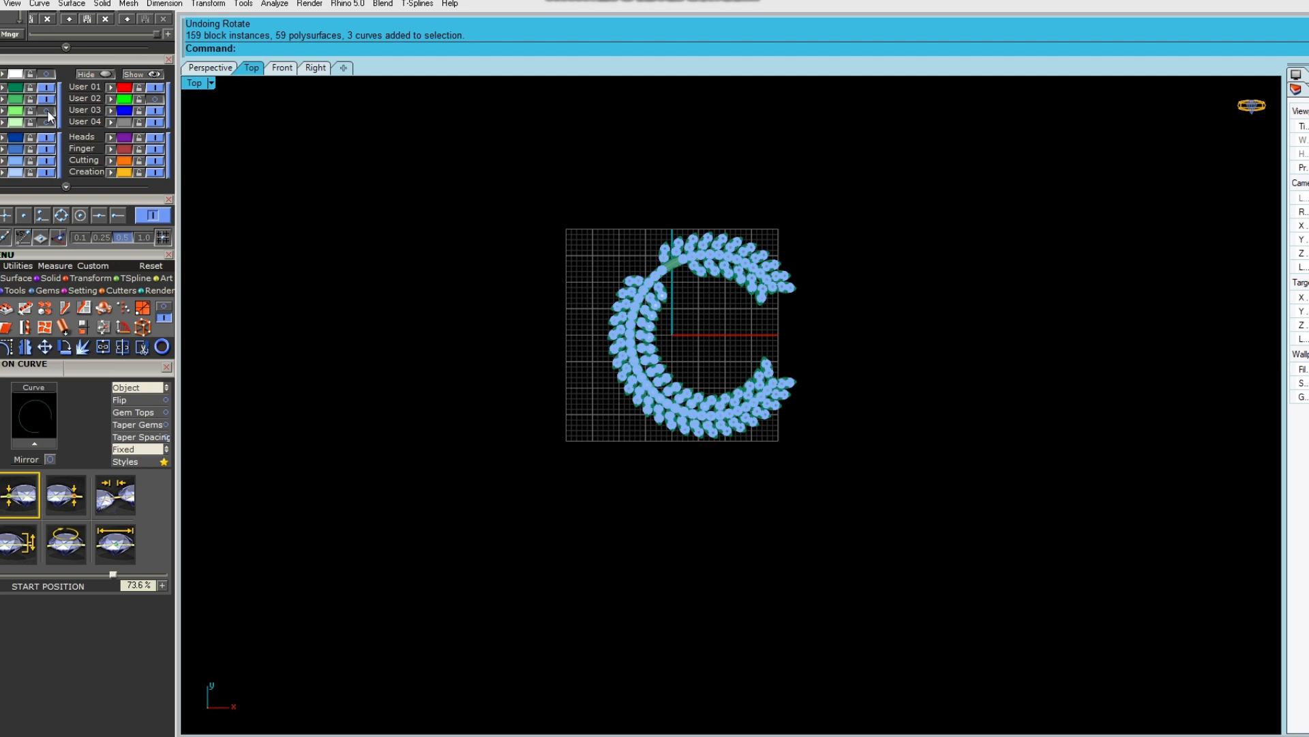
left_click_drag(545, 158, 887, 527)
type("rotate")
key("Return")
type("0")
key("Return")
left_click(715, 215)
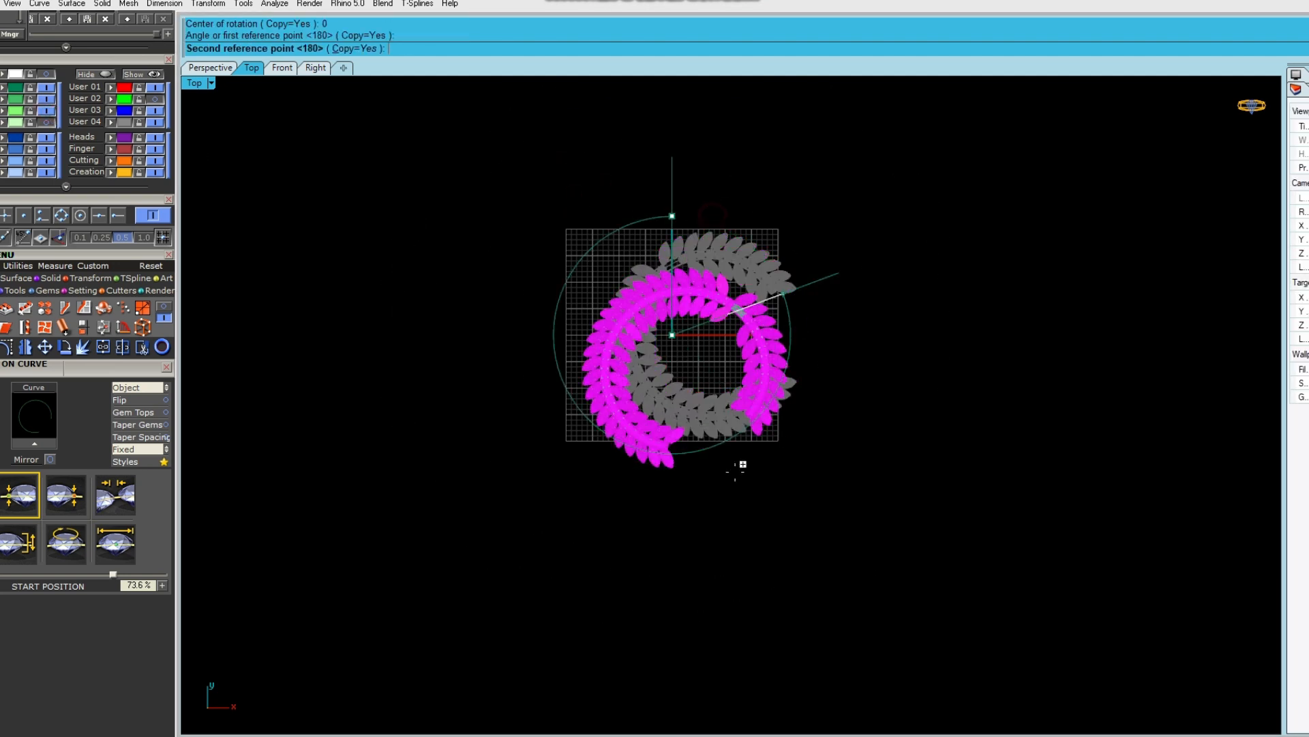
left_click(730, 535)
key("Return")
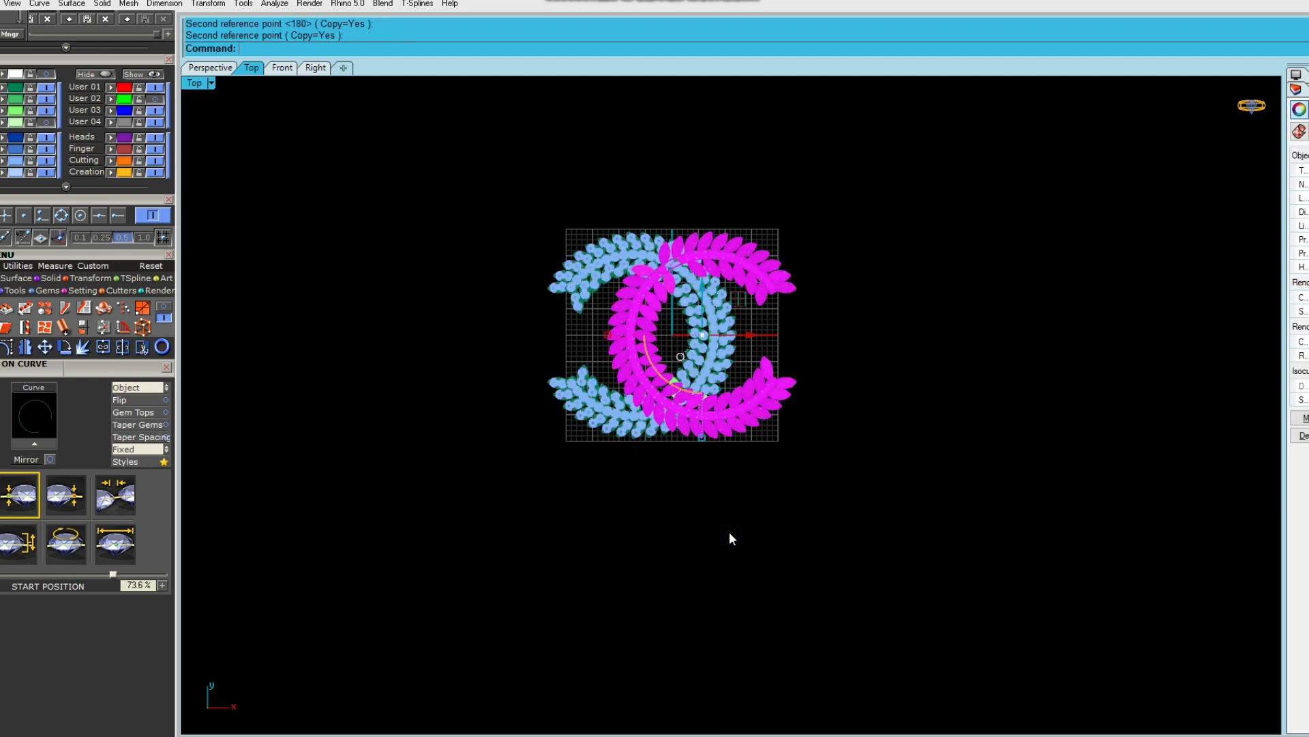
key("Escape")
Move three overlapping leaves with their gems at the upper crossing of the two Cs to the light green layer.
scroll(674, 239, "up", 8)
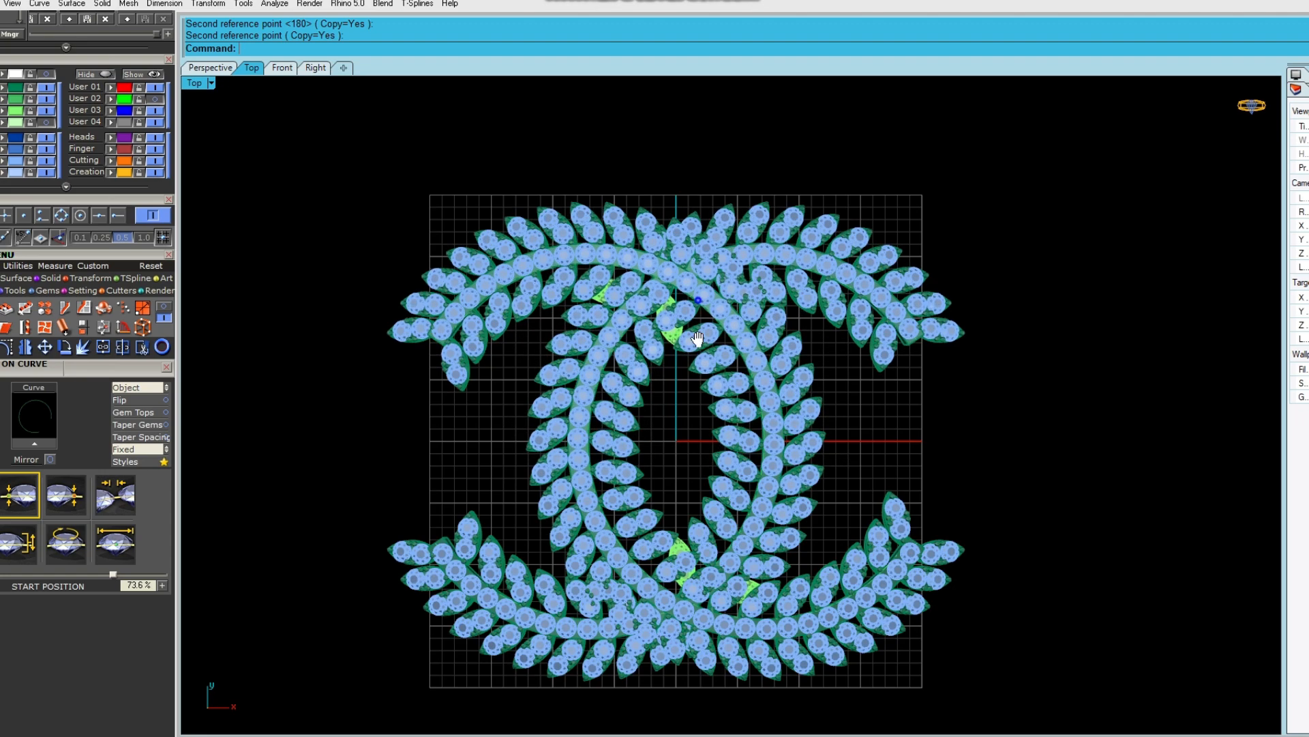
scroll(677, 367, "up", 5)
left_click(601, 374)
left_click(745, 271)
scroll(742, 266, "down", 5)
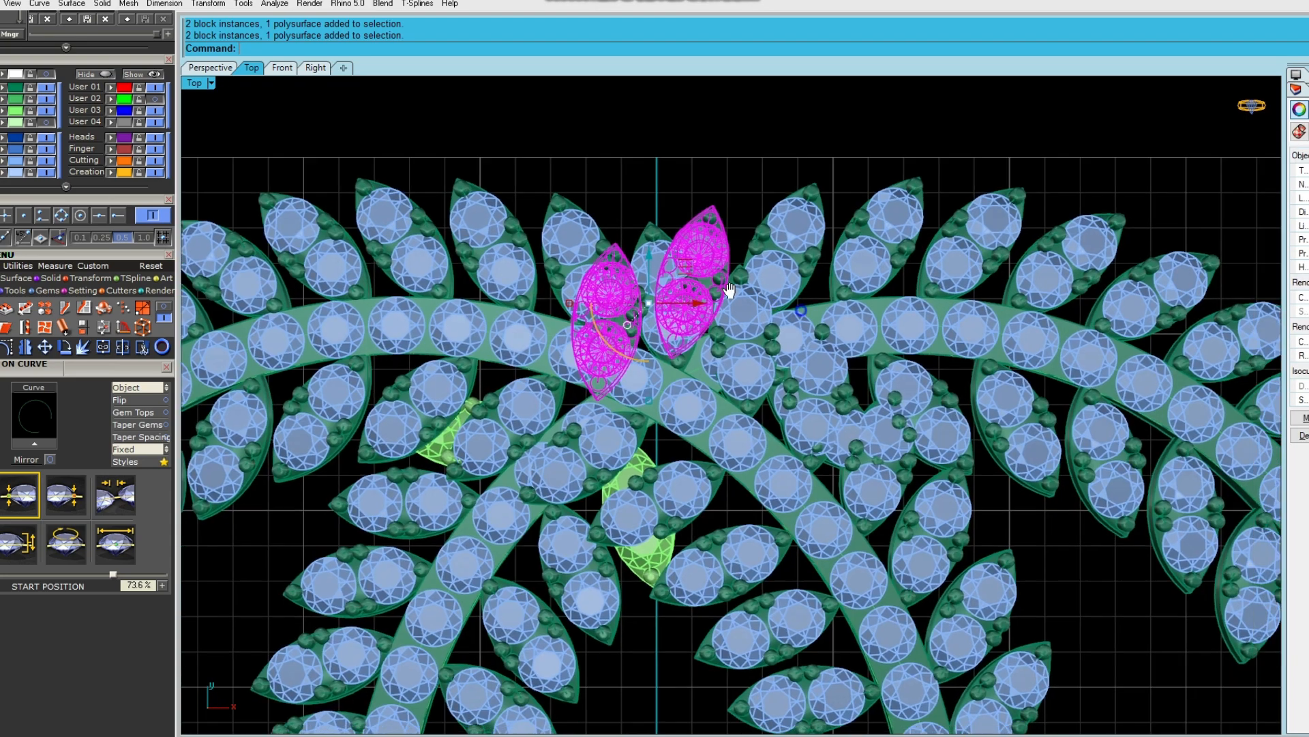
scroll(706, 364, "up", 5)
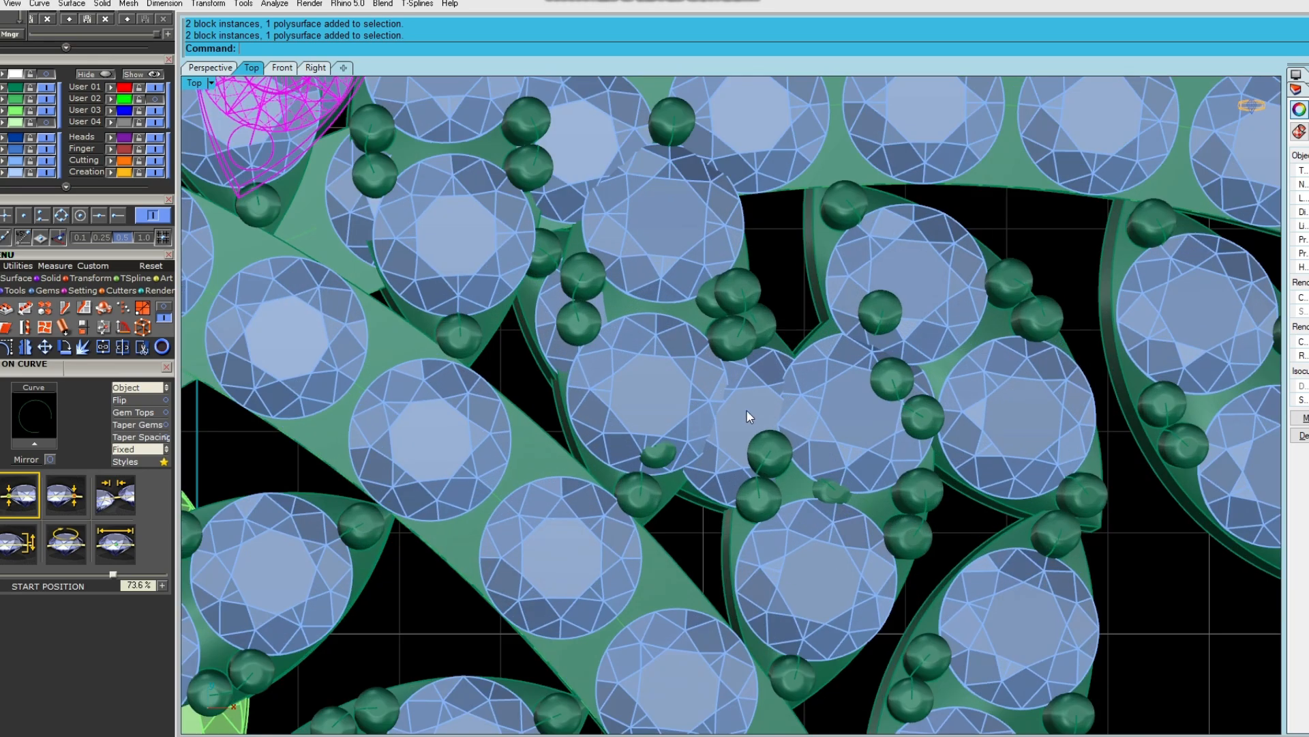
scroll(747, 411, "down", 3)
left_click(746, 410)
scroll(747, 412, "down", 4)
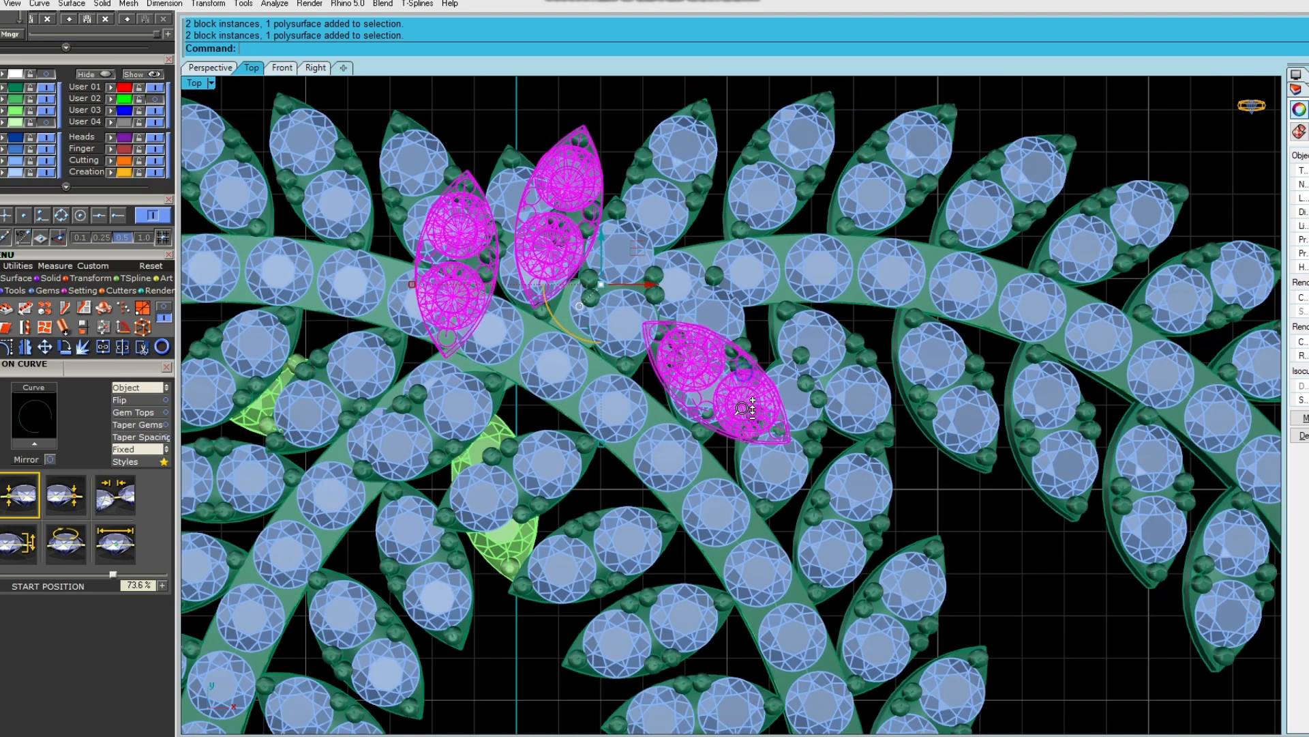
scroll(804, 386, "up", 1)
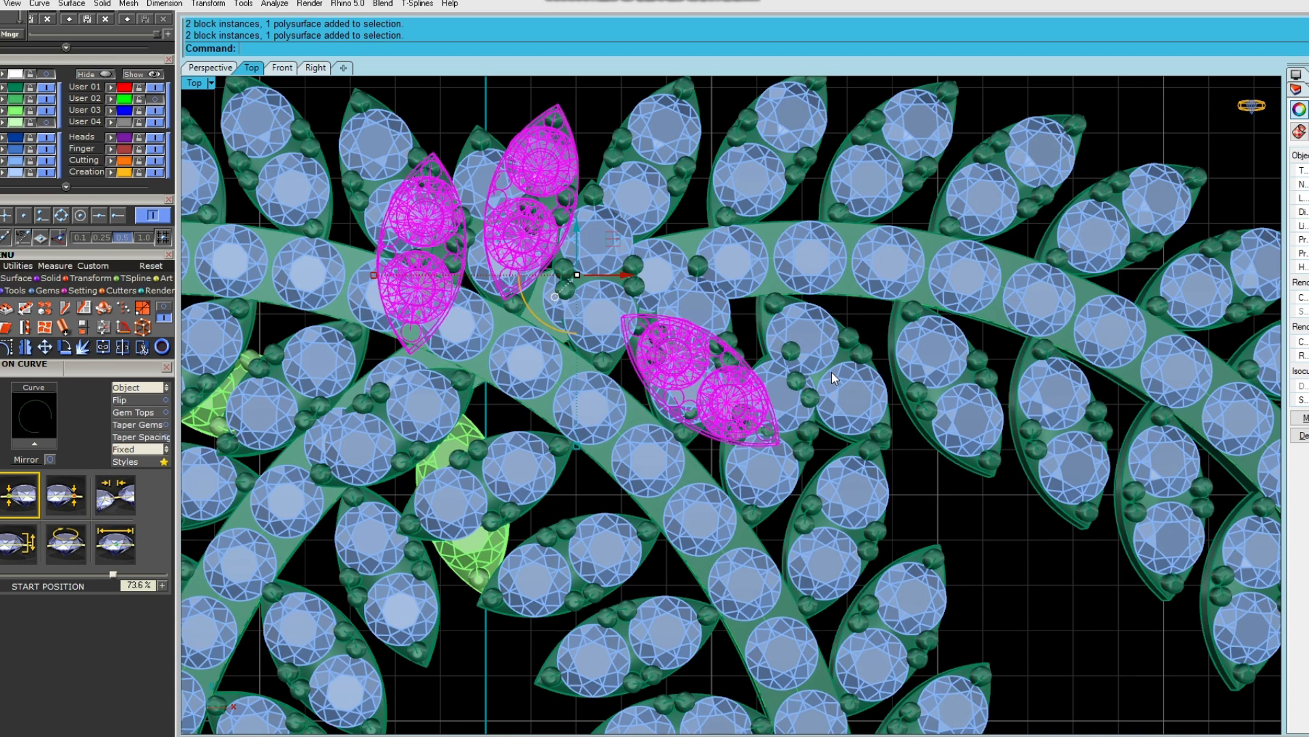
scroll(831, 379, "down", 2)
right_click_drag(826, 401, 759, 377)
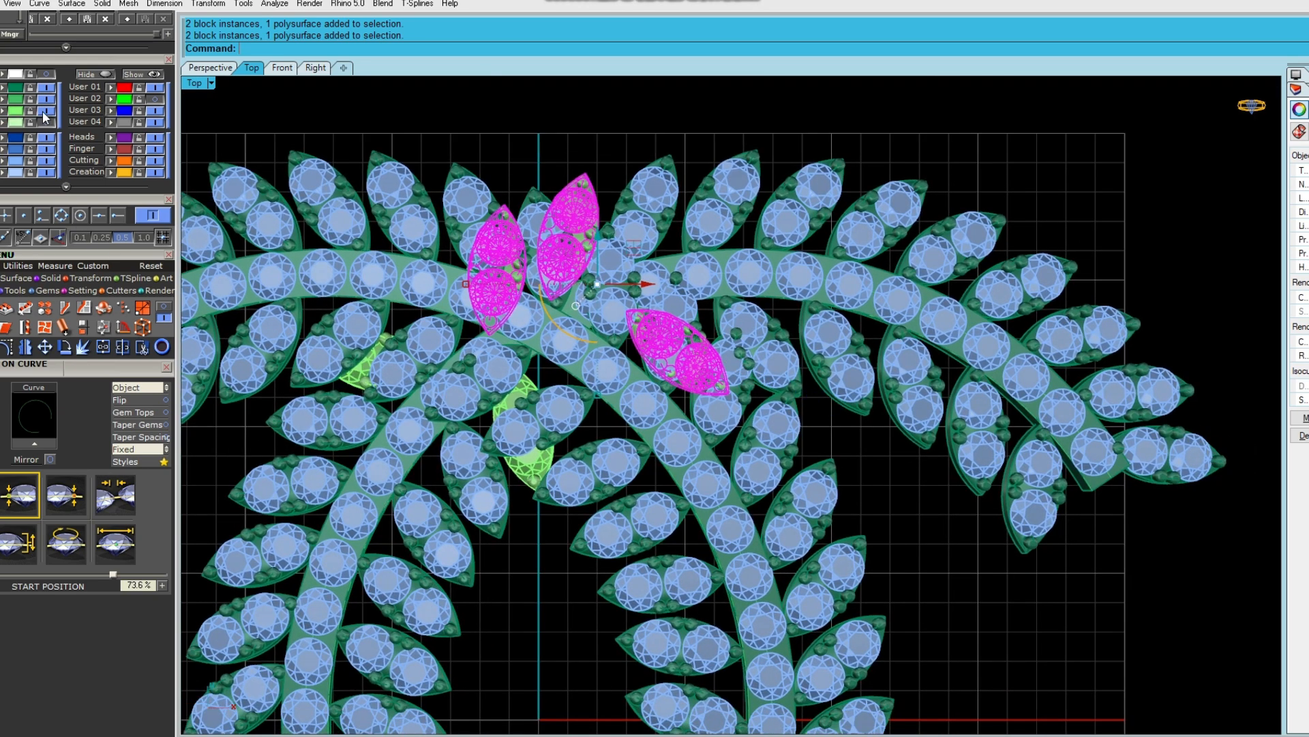
key("Escape")
Return the leaf just beside the vertical axis at the upper crossing from the light green layer to the dark green layer.
scroll(647, 229, "up", 2)
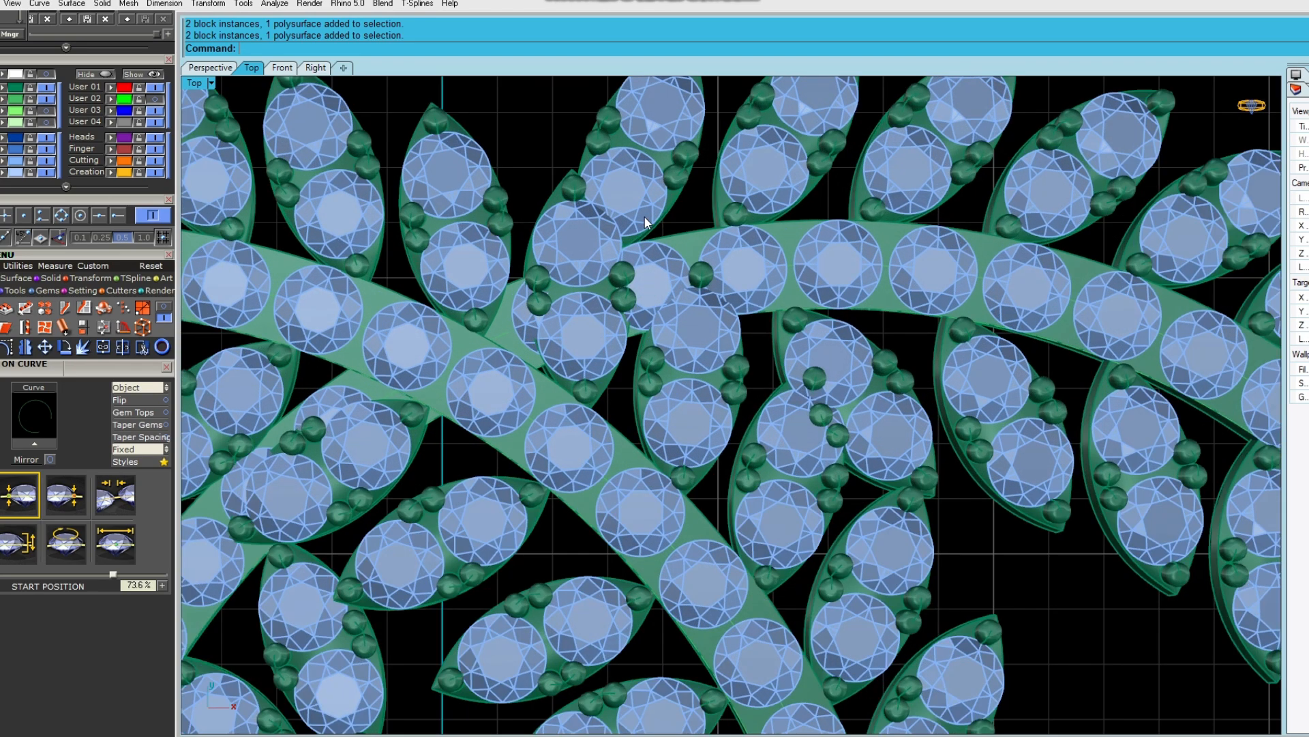
scroll(645, 207, "down", 6)
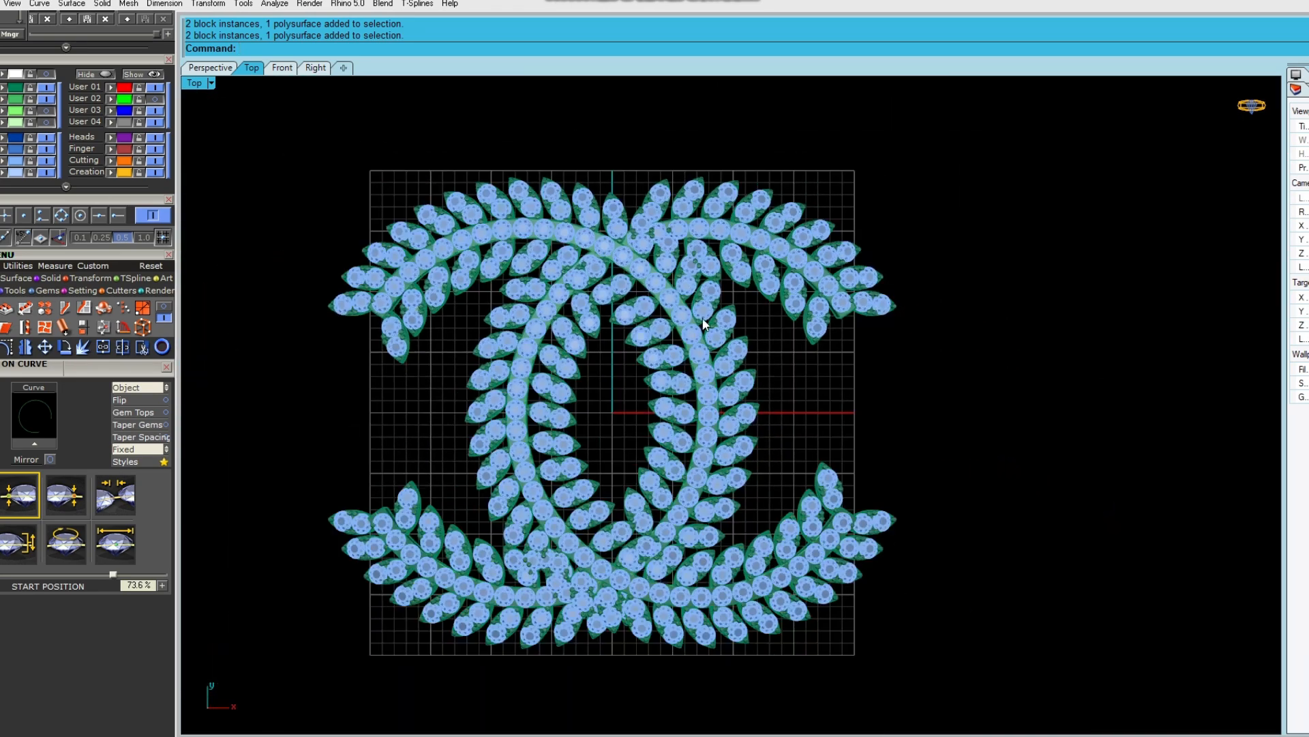
scroll(626, 269, "up", 4)
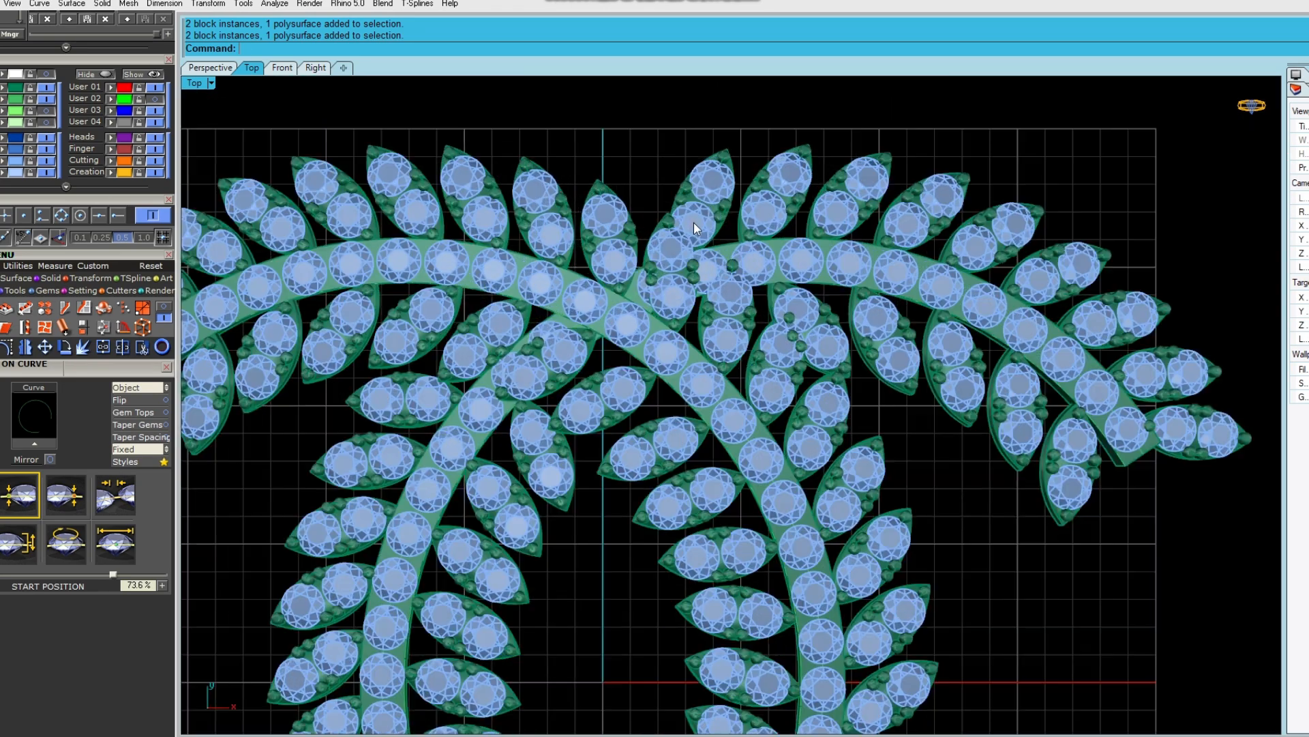
scroll(625, 248, "down", 2)
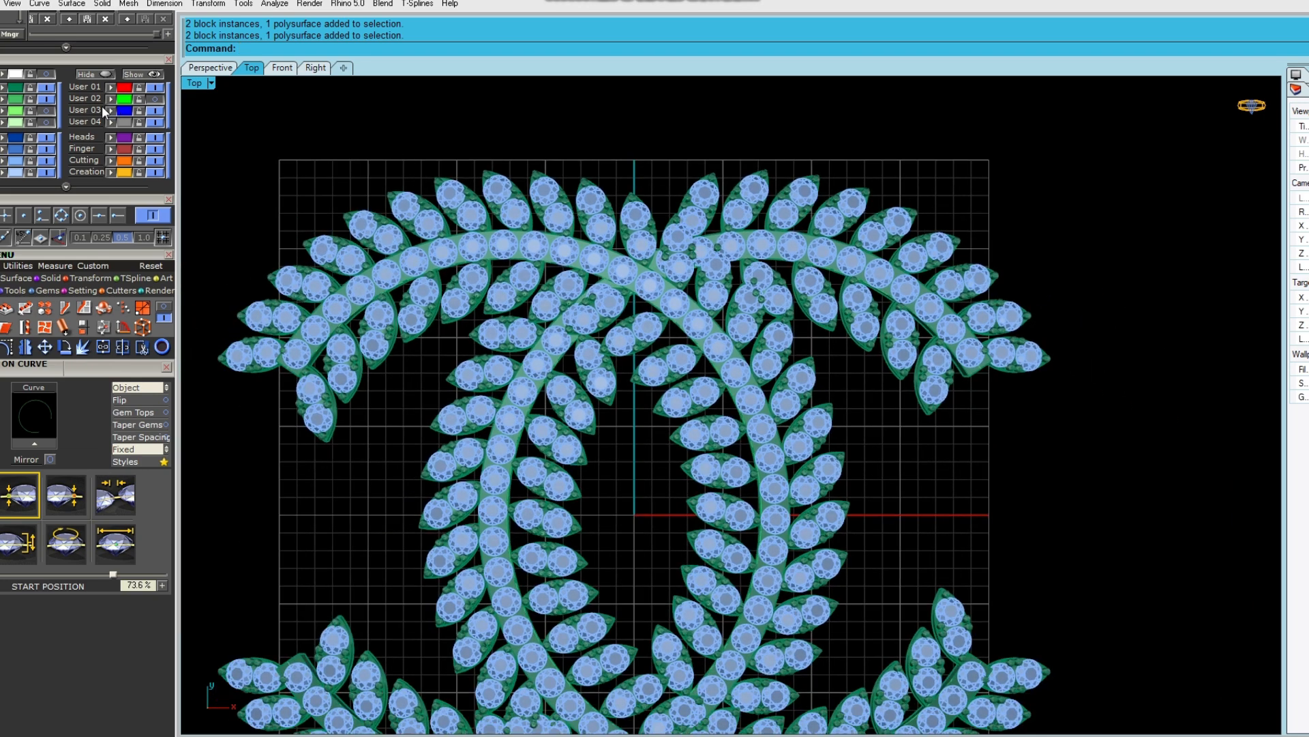
left_click(50, 110)
scroll(589, 216, "up", 5)
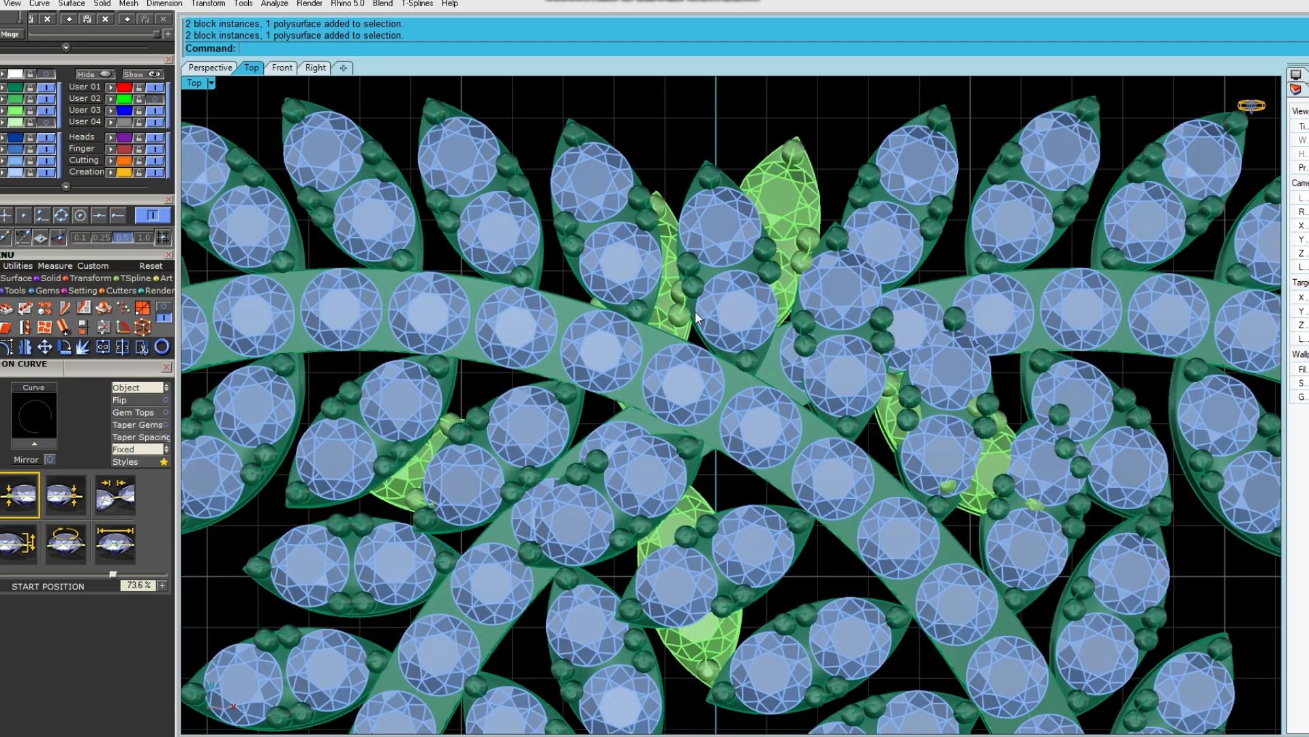
left_click(778, 191)
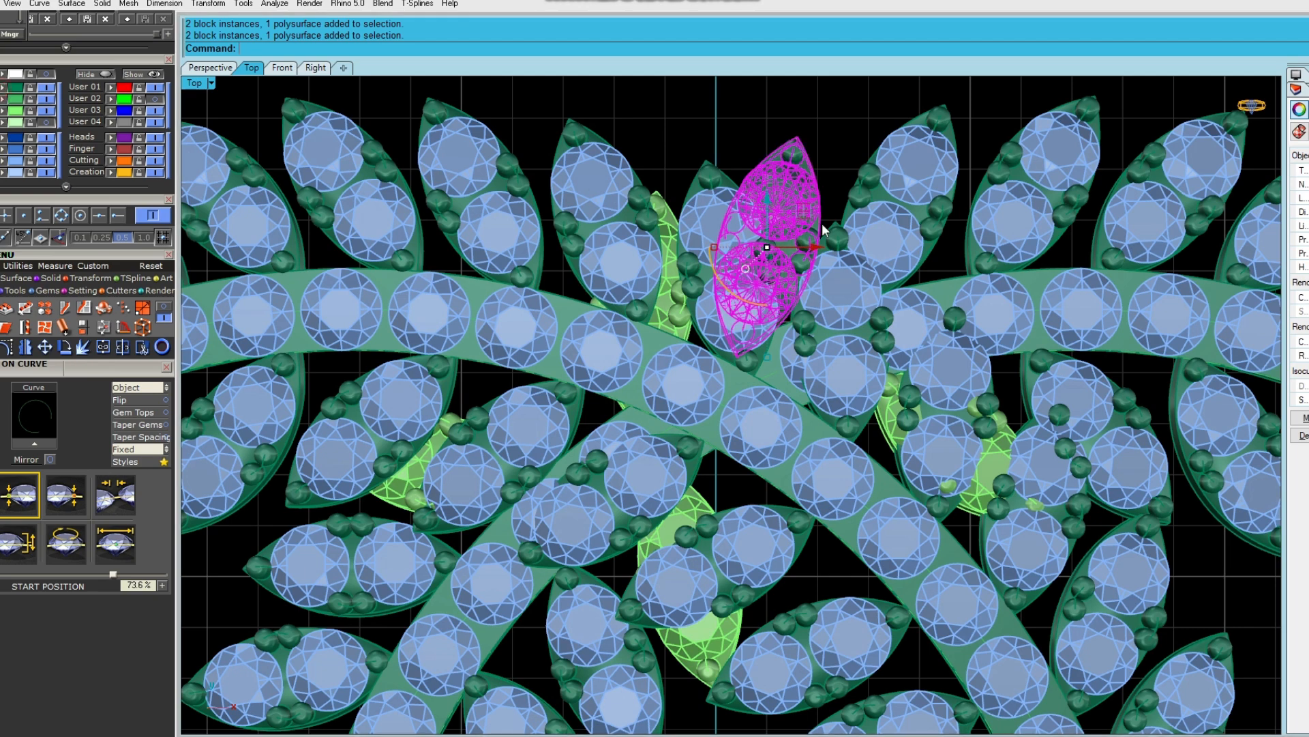
scroll(804, 251, "down", 3)
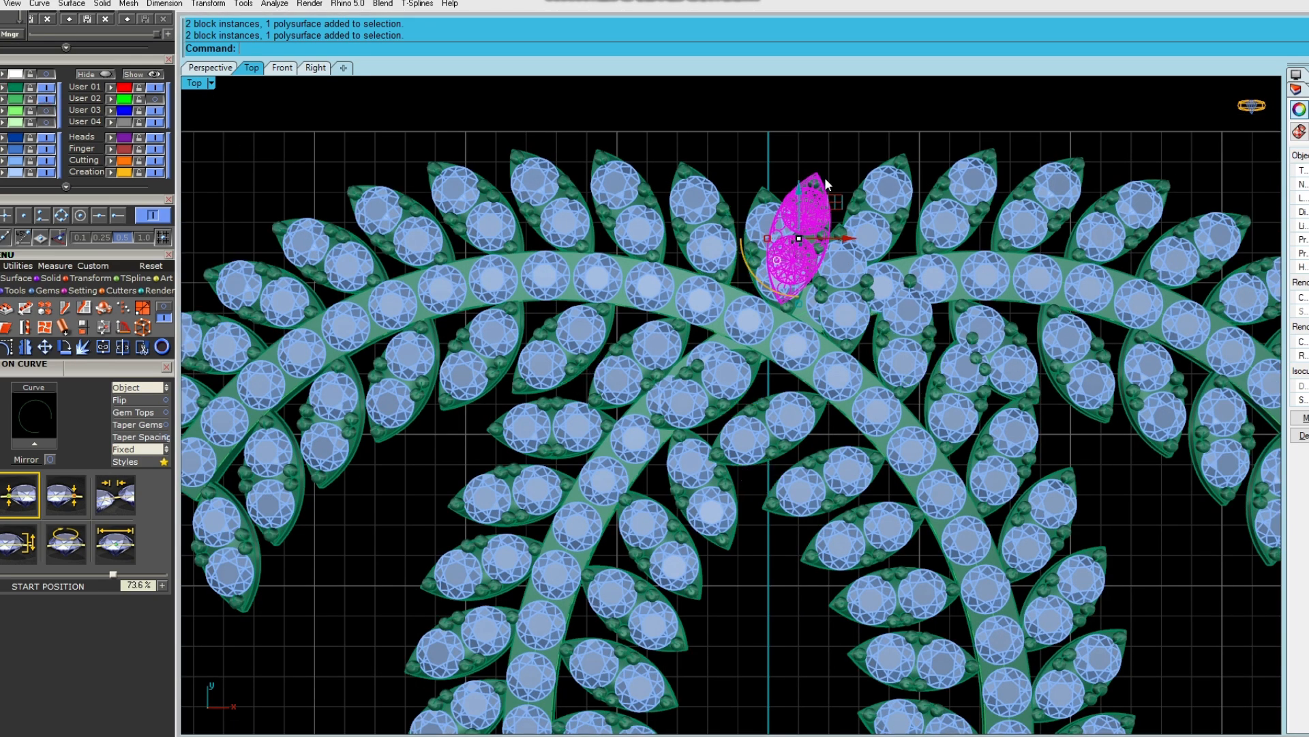
left_click(756, 159)
Select all gem block instances and assign them to the light blue gem layer.
type("g")
key("Return")
left_click(4, 160)
left_click(313, 160)
Check the crossings with the light green leaves hidden and shown, and undo the 180-degree rotated copy.
scroll(718, 237, "down", 3)
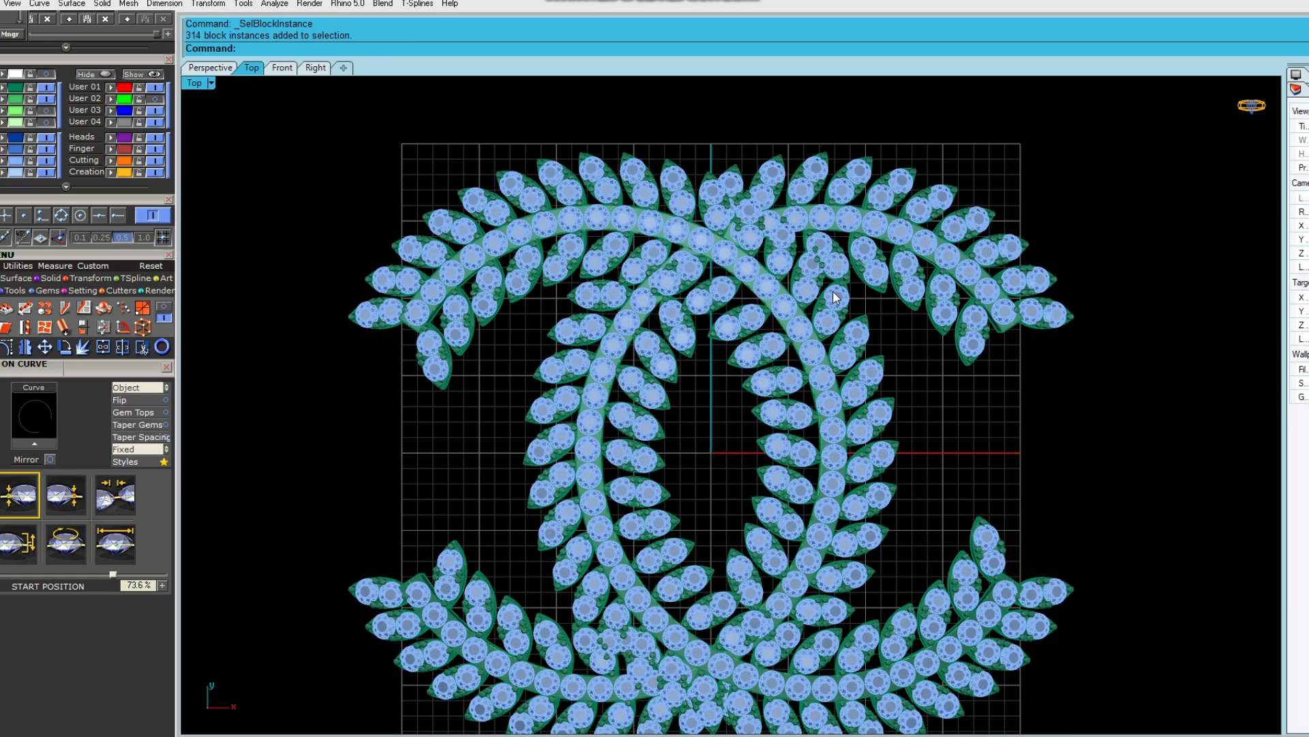
scroll(838, 297, "up", 5)
scroll(929, 368, "down", 7)
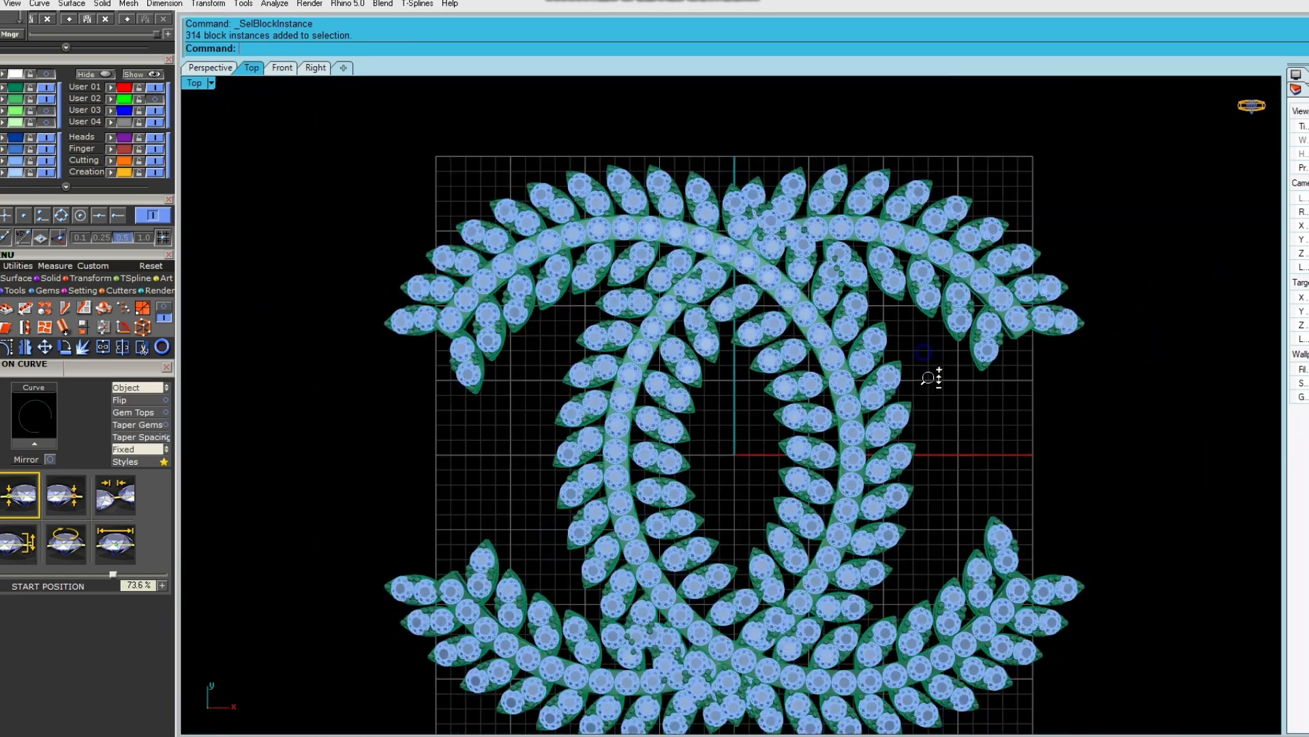
scroll(975, 368, "down", 3)
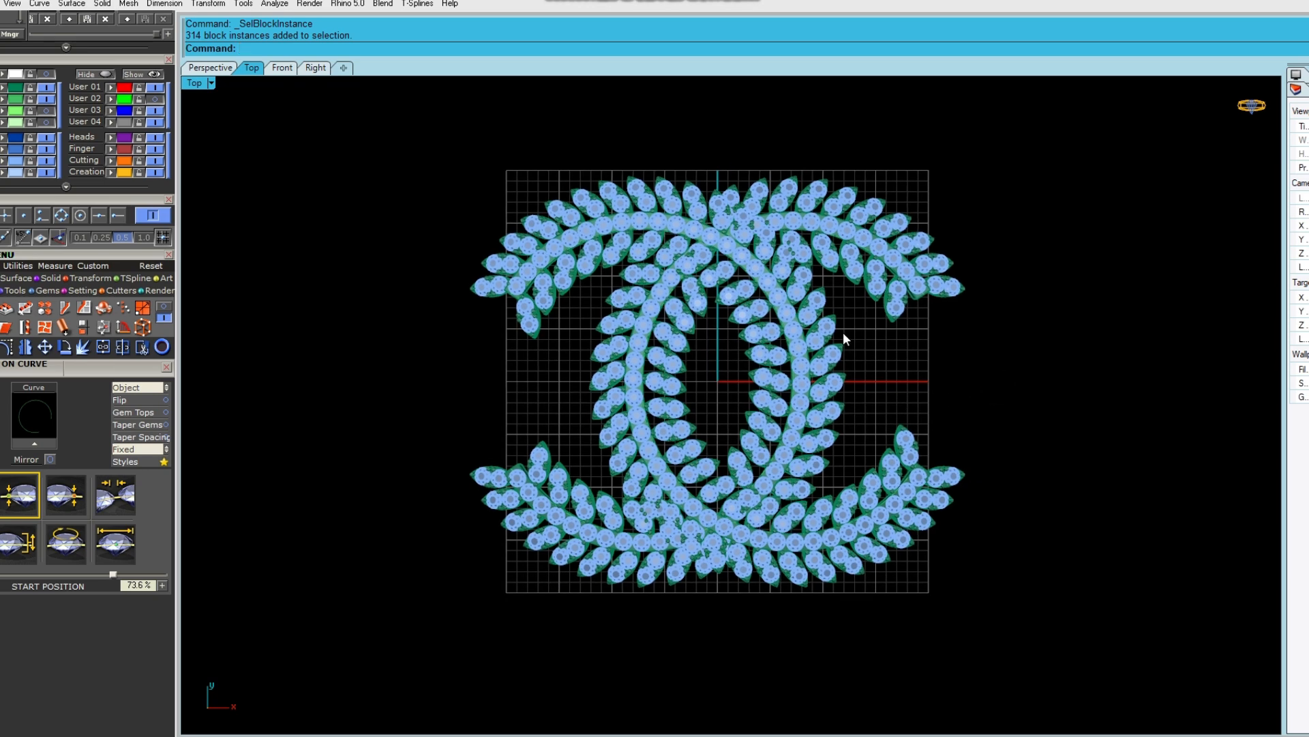
scroll(773, 237, "up", 3)
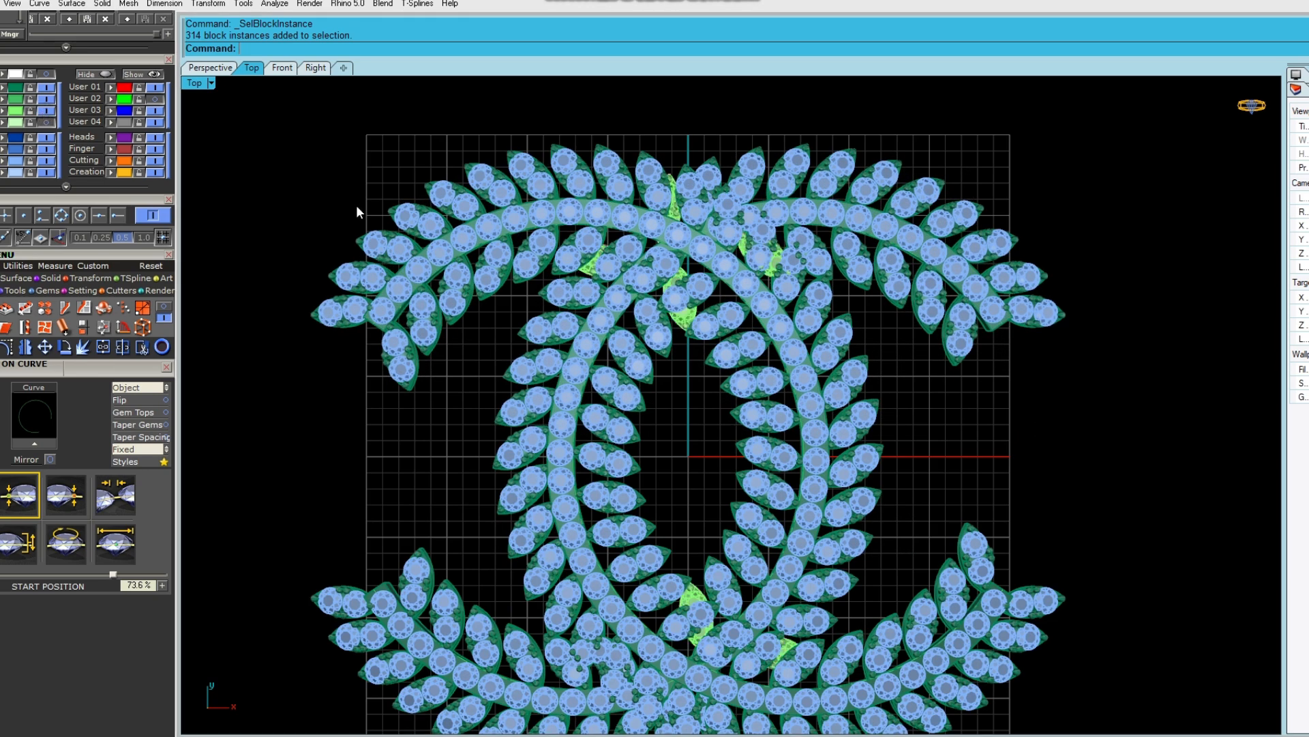
scroll(681, 330, "down", 5)
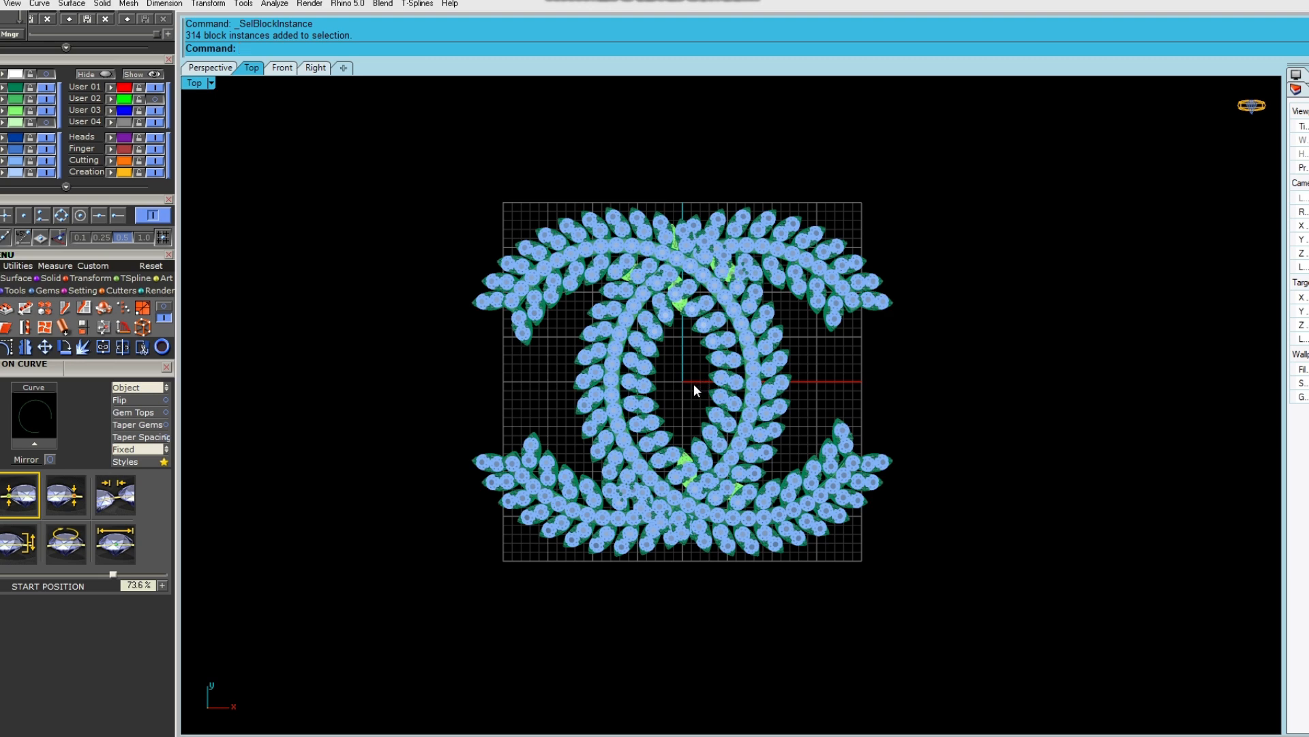
key("ctrl+z")
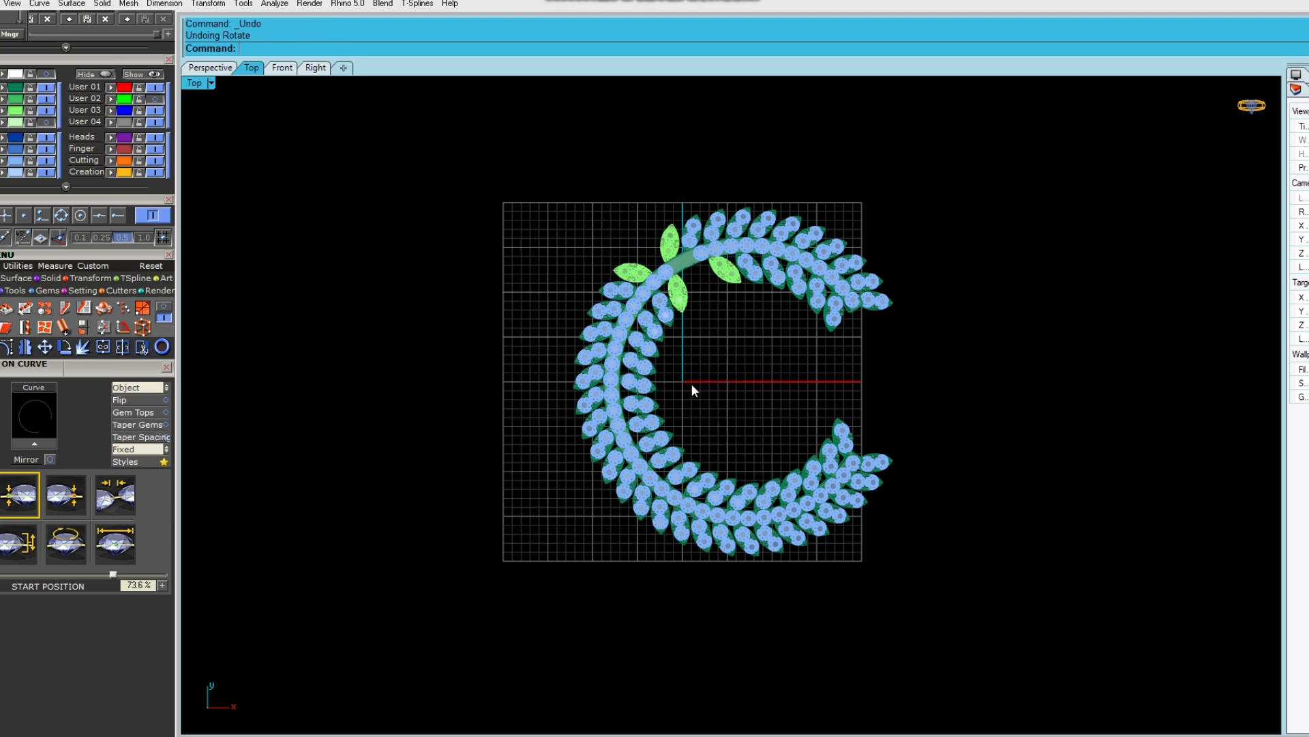
Copy the C with its reassigned leaves by rotating it 180 degrees about the origin, and hide the light green layer.
scroll(720, 270, "up", 3)
scroll(722, 278, "down", 6)
left_click_drag(400, 104, 1042, 632)
right_click_drag(955, 501, 886, 528)
key("Return")
type("0")
key("Return")
left_click(640, 172)
left_click(665, 701)
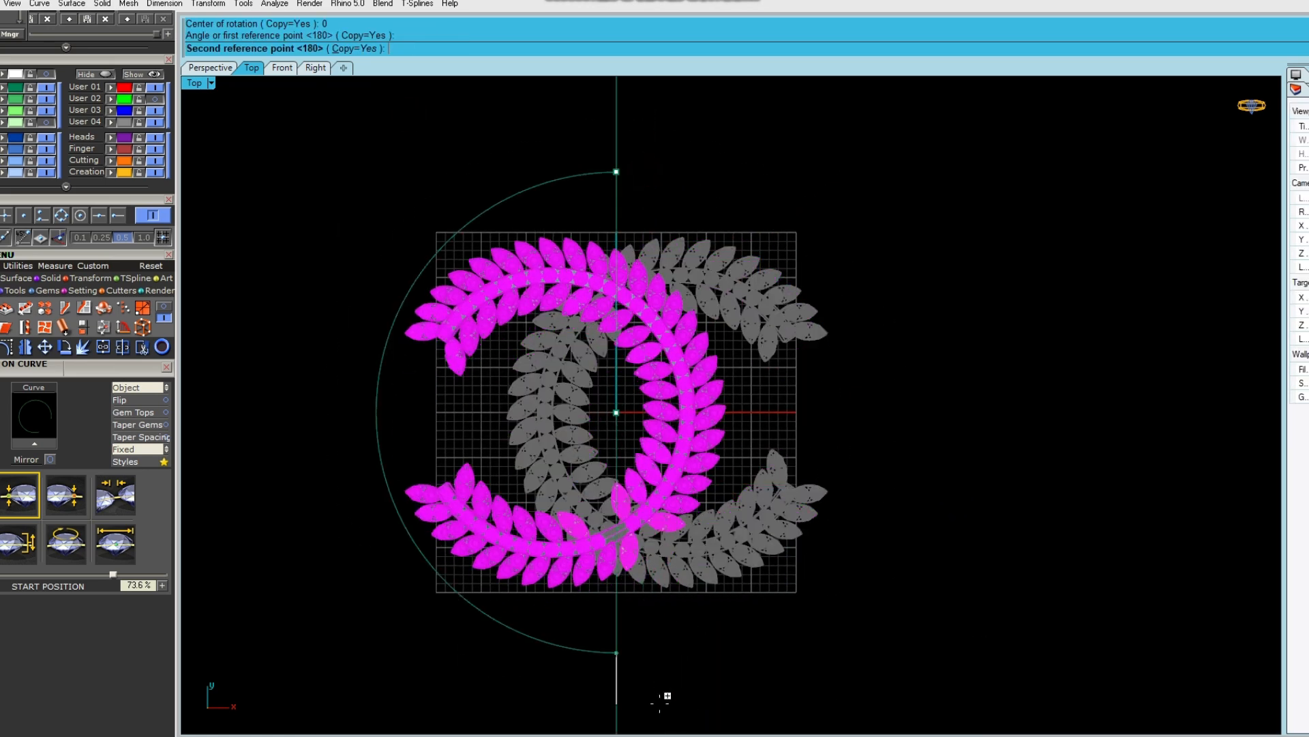
right_click(660, 707)
key("Escape")
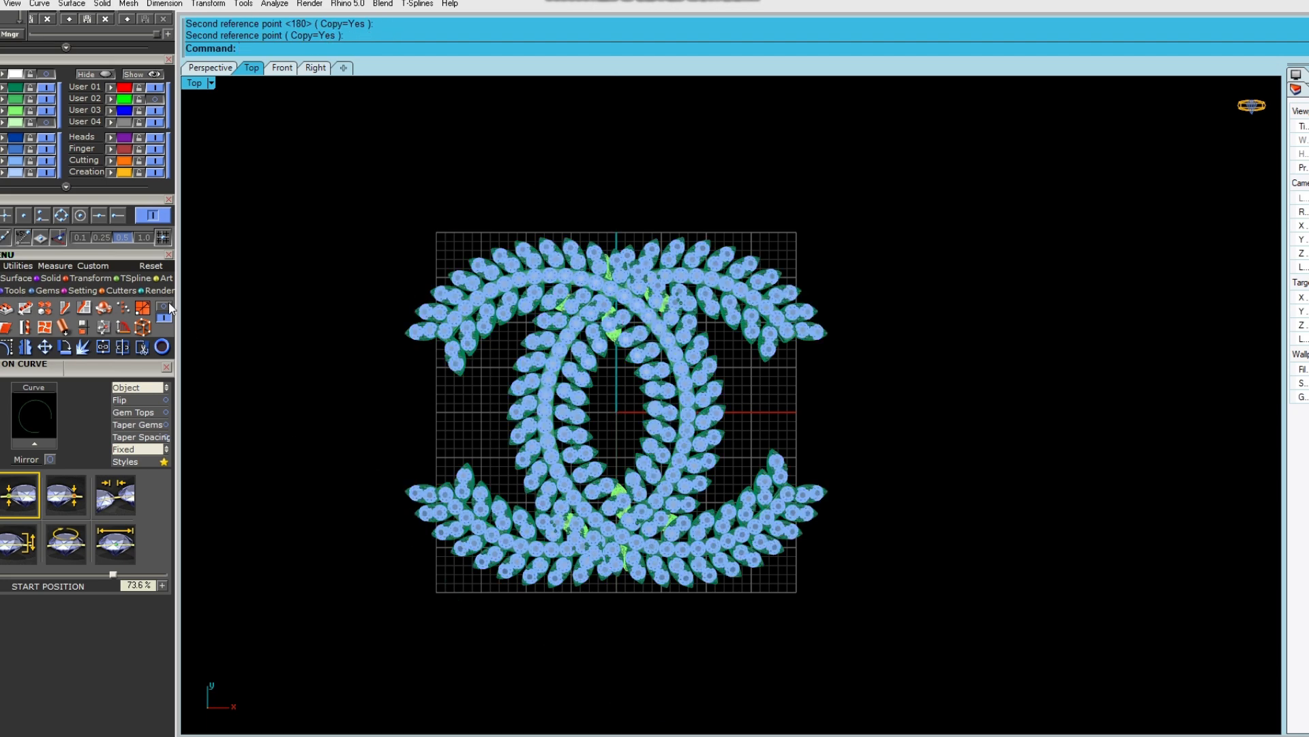
scroll(645, 382, "up", 3)
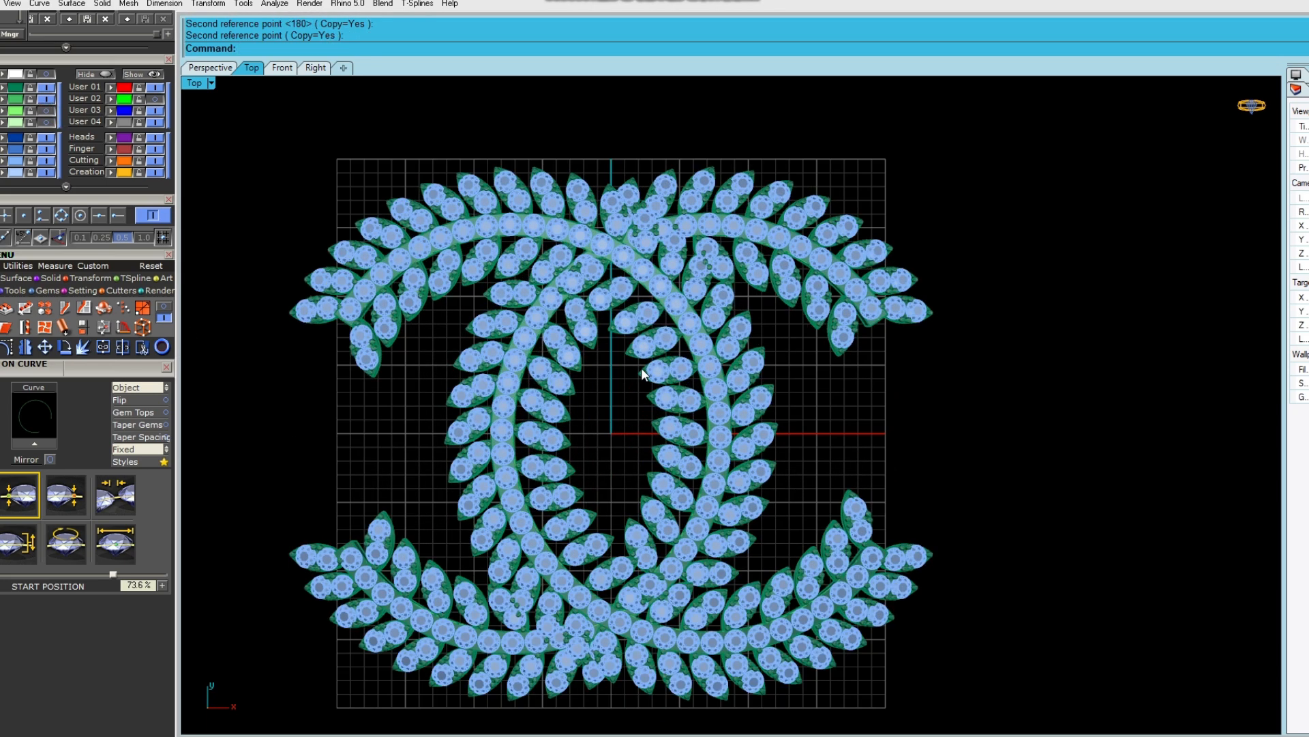
scroll(950, 425, "down", 3)
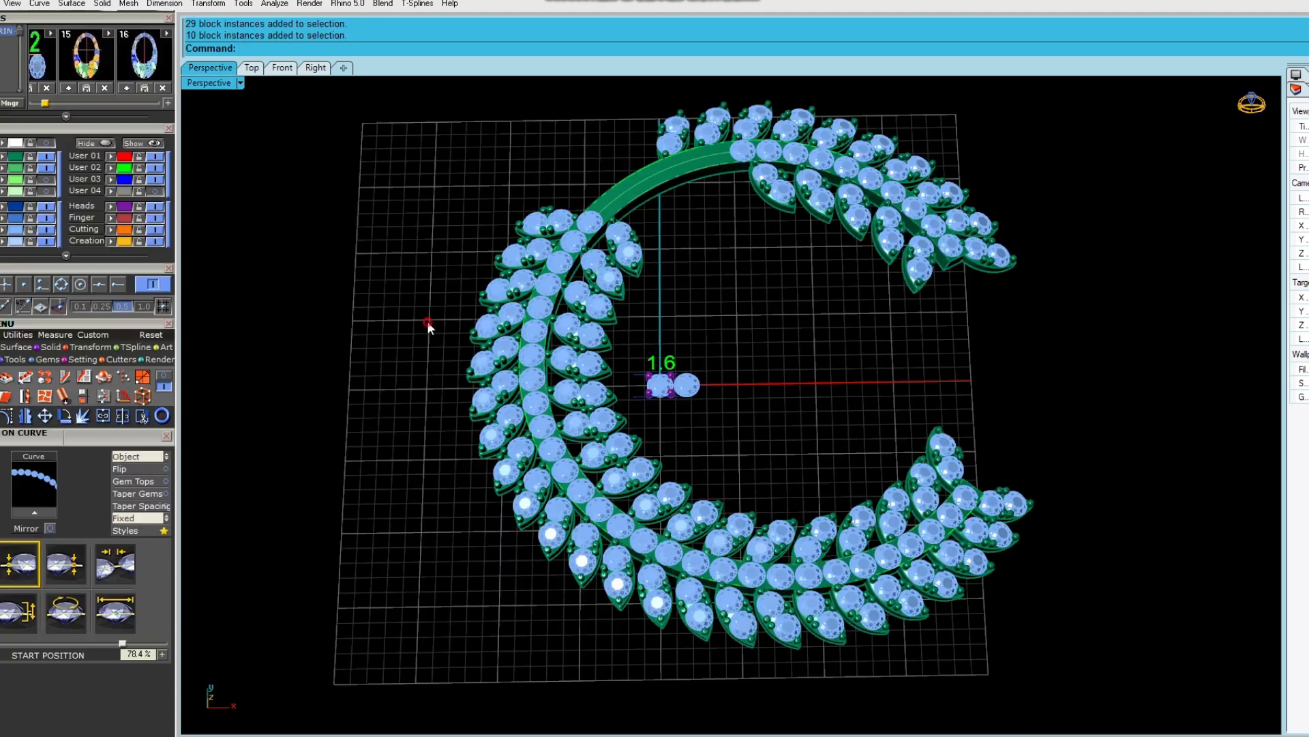
Load both rows of gems along the C's central band as the target gems of the orient-to-gem tool.
left_click(546, 372)
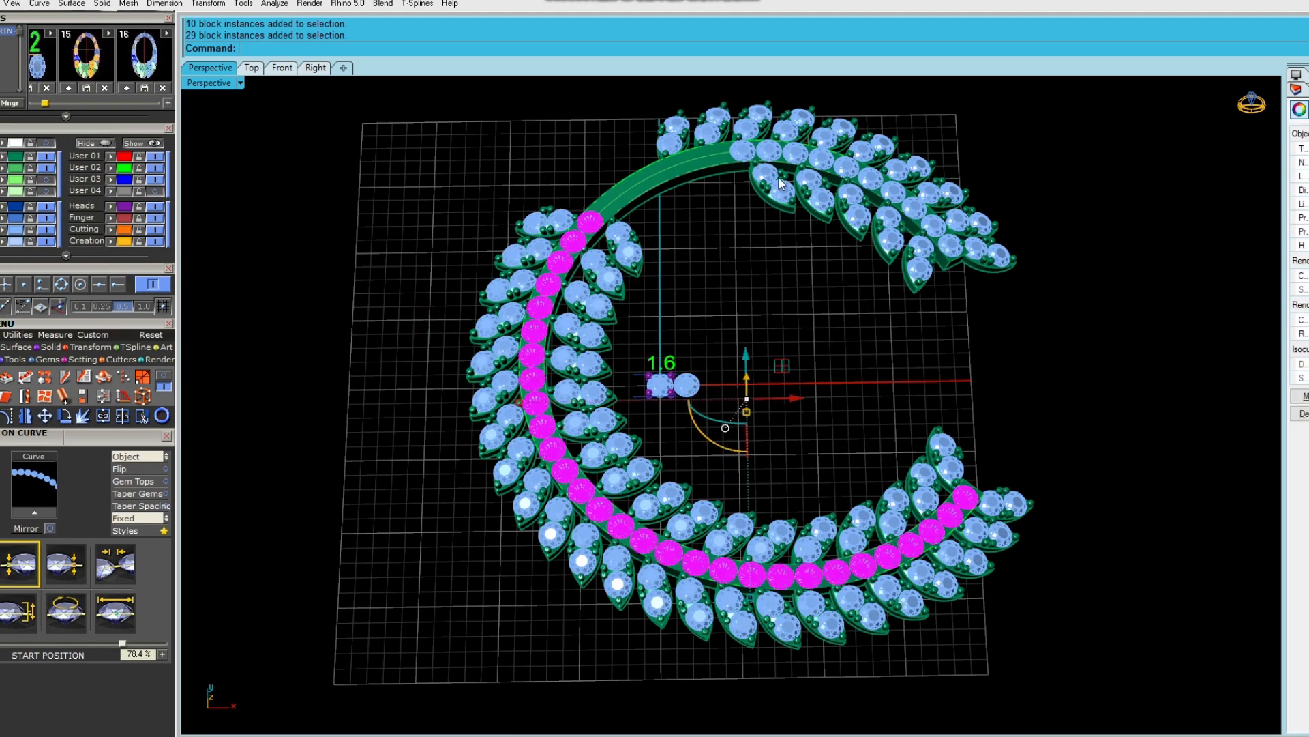
left_click(762, 151, "shift")
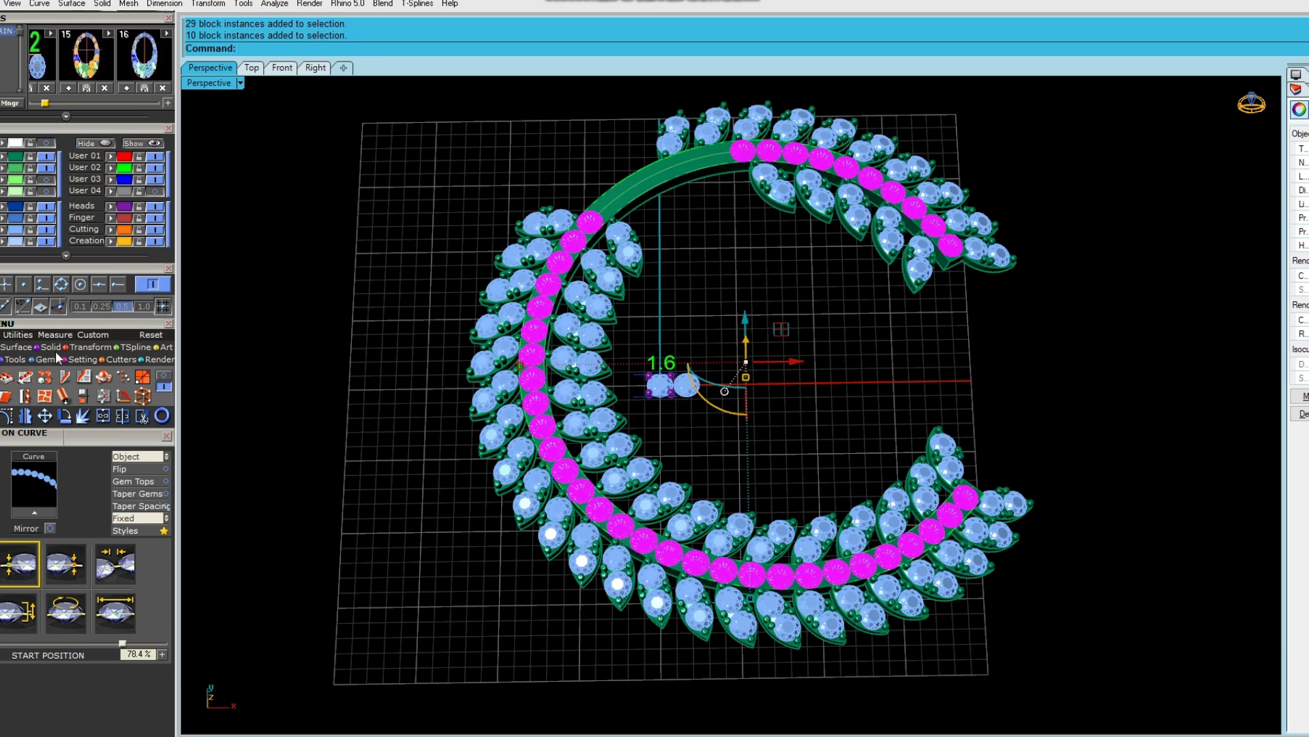
left_click(51, 359)
left_click(123, 378)
left_click(23, 507)
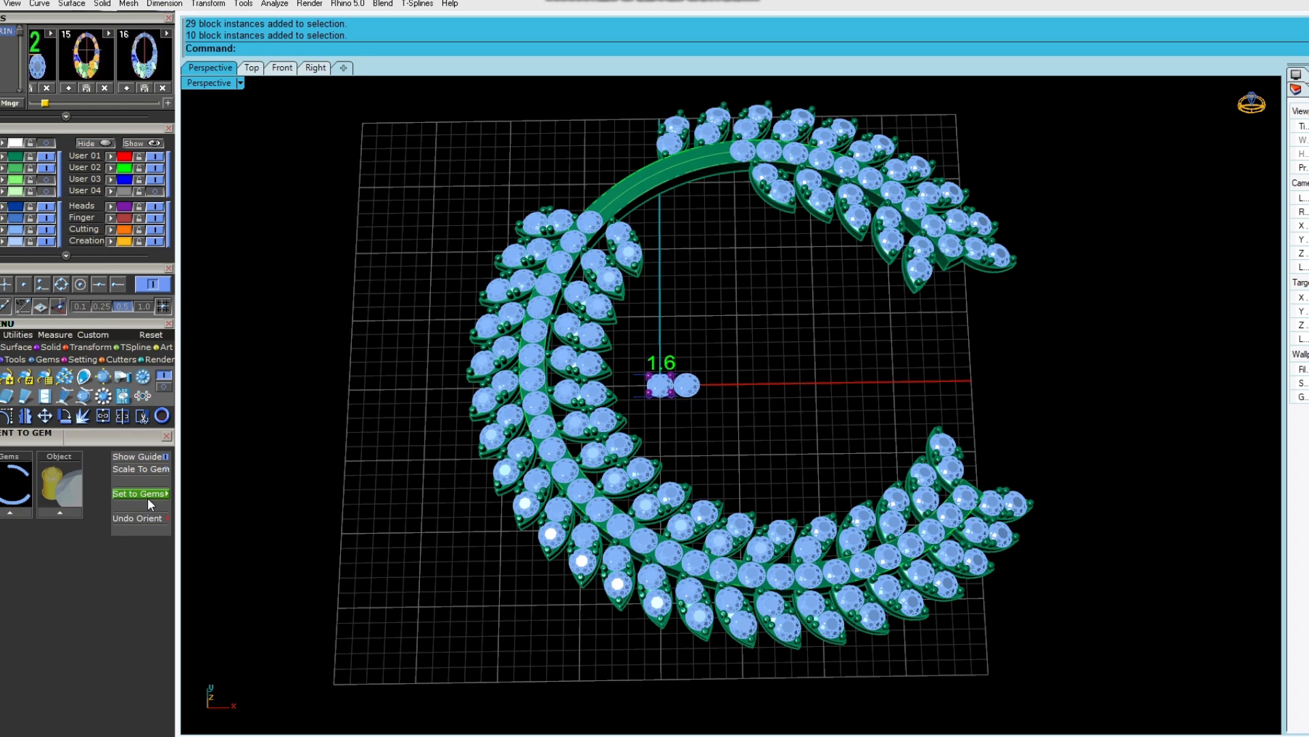
Load the four purple prongs around the sample gem labelled 1.6 as the object to orient.
scroll(624, 403, "up", 5)
left_click(639, 391)
scroll(640, 369, "up", 3)
left_click(638, 344, "shift")
left_click(713, 343, "shift")
left_click(712, 403, "shift")
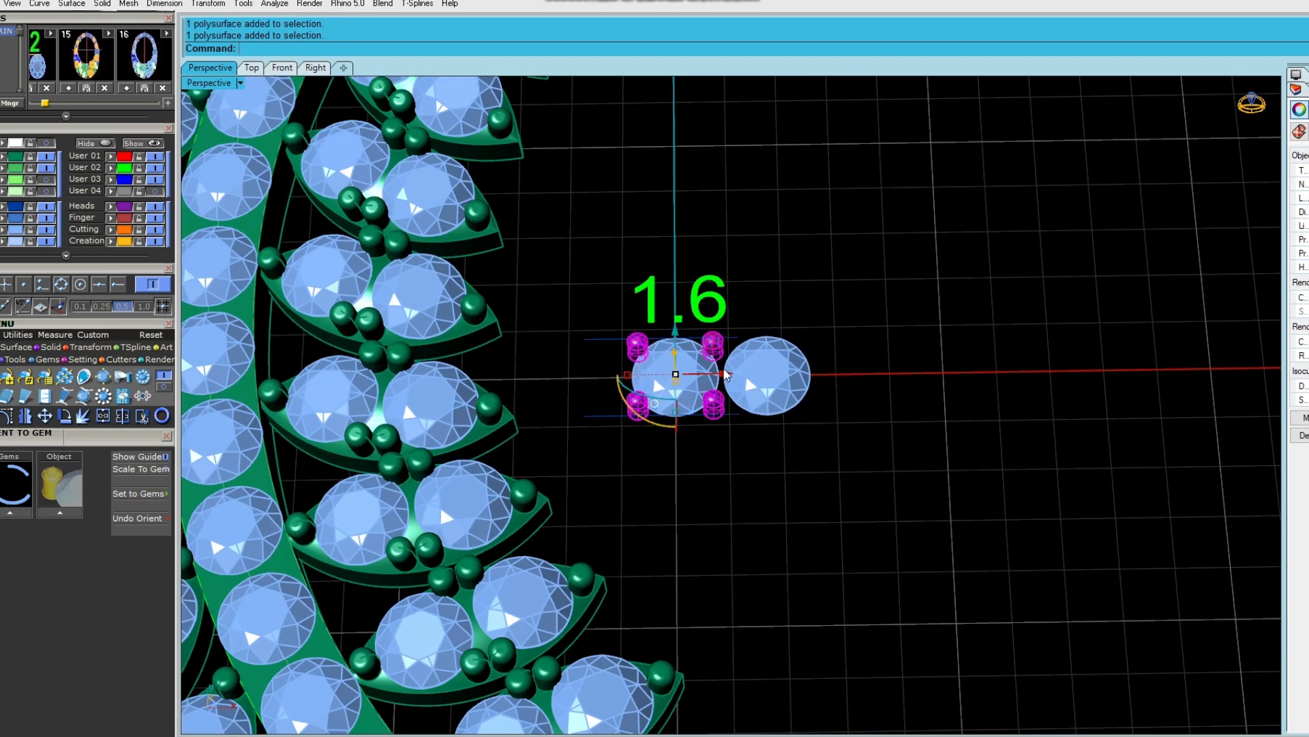
scroll(716, 390, "down", 6)
left_click(59, 513)
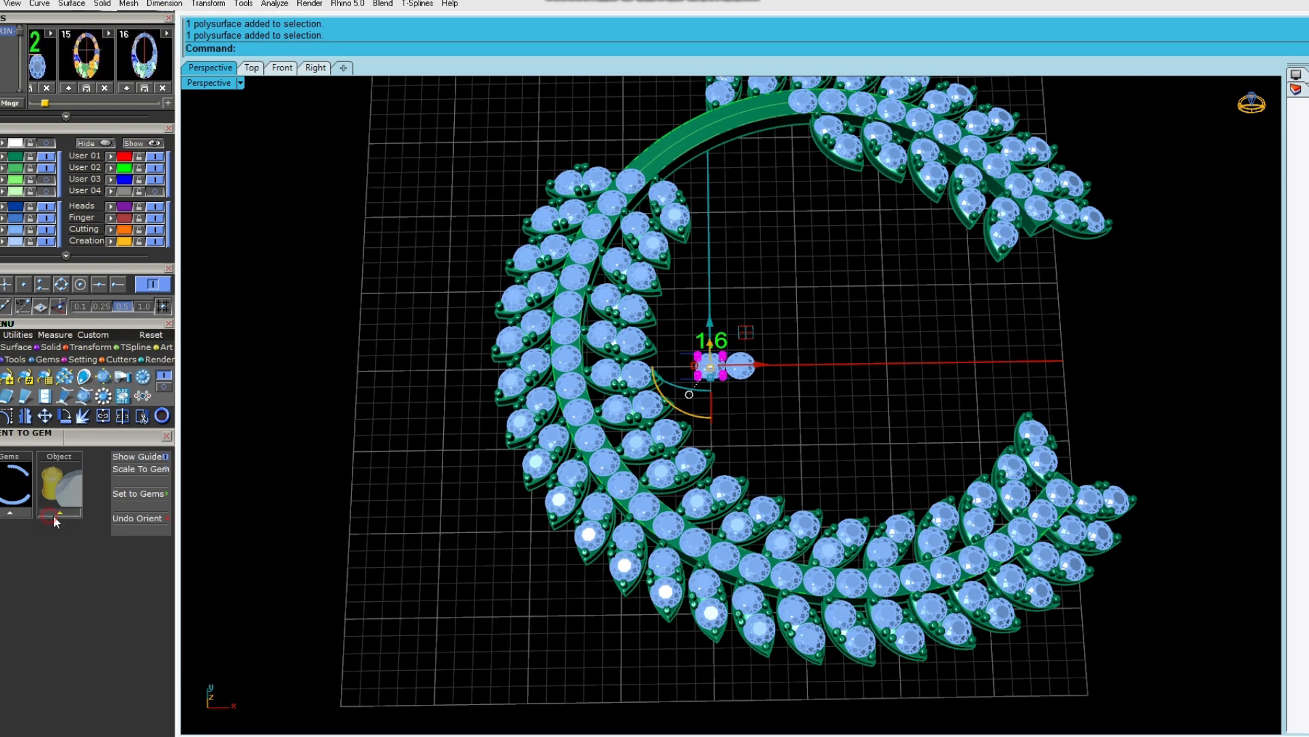
Set the four-prong group onto all loaded gems of the central band and inspect the lower end of the C.
left_click(139, 494)
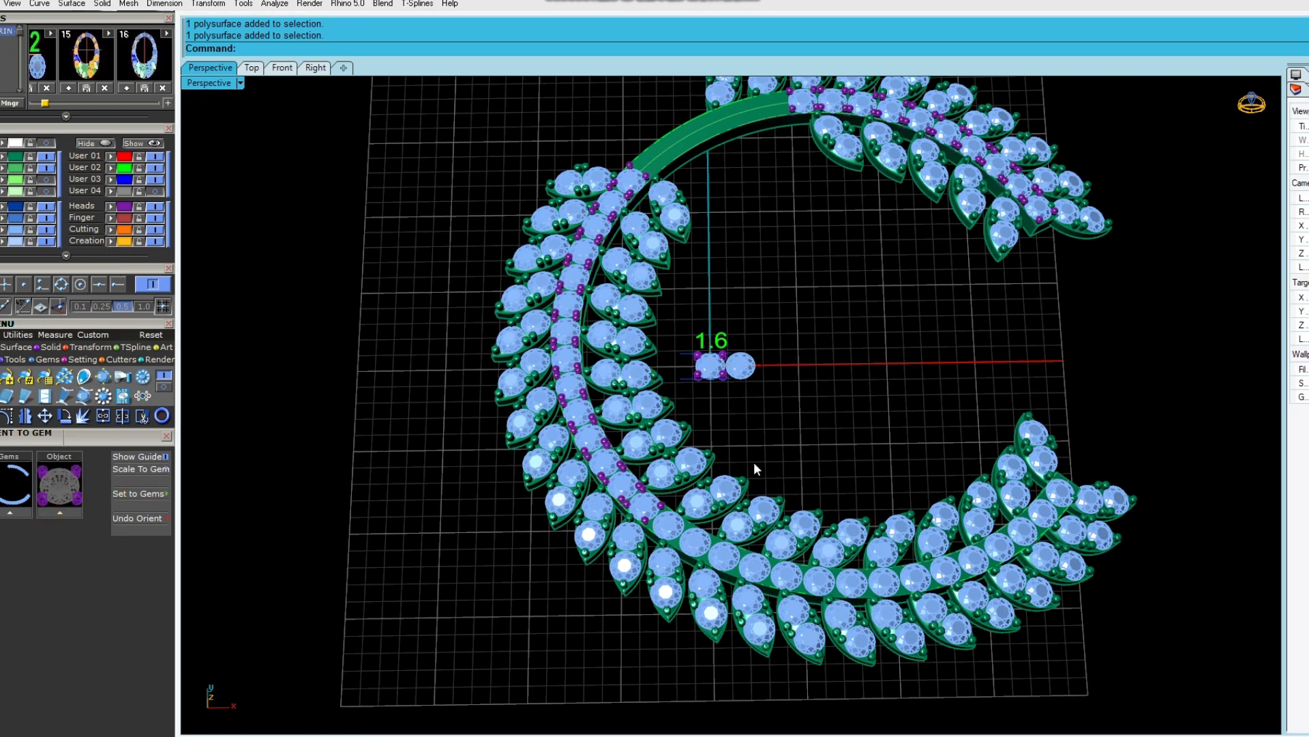
scroll(1046, 514, "up", 5)
right_click_drag(1046, 513, 835, 482)
scroll(789, 543, "down", 3)
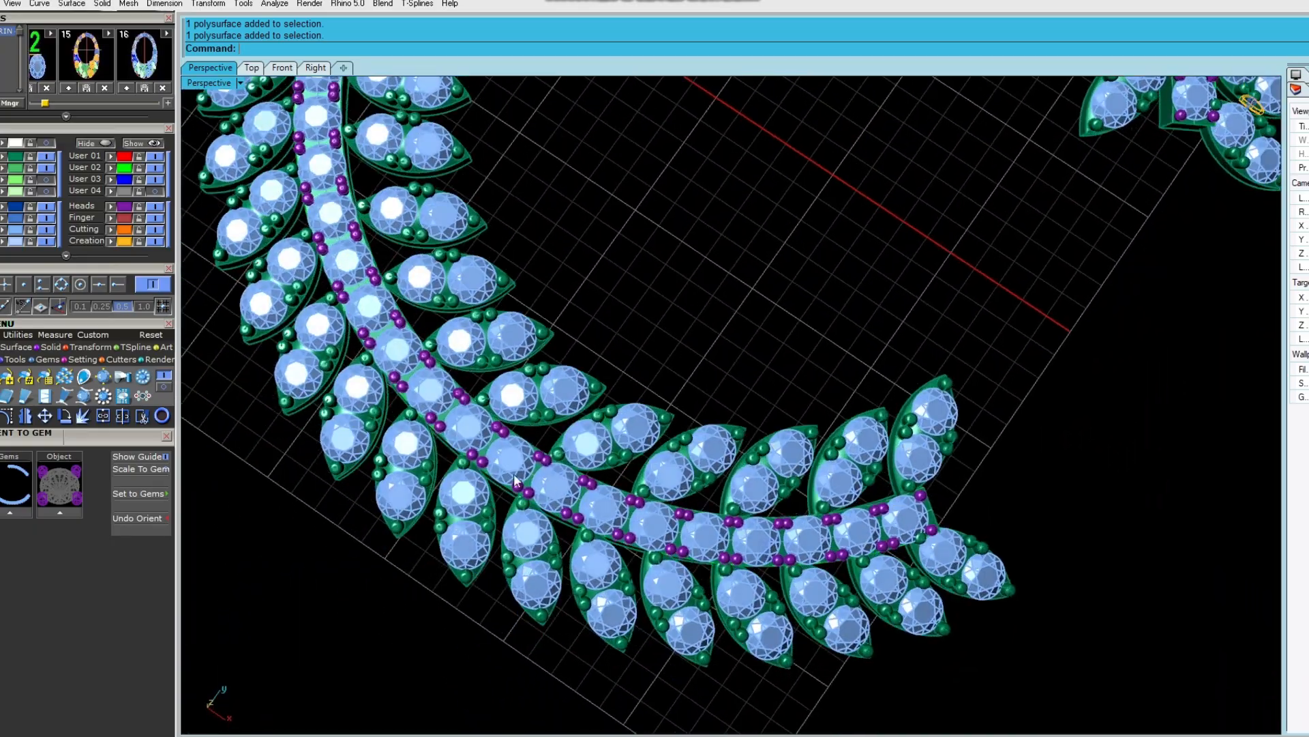
Delete the sample gems at the origin, including the 1.6 label, its four prongs and the leftover locked gem.
scroll(547, 480, "up", 6)
scroll(508, 424, "down", 3)
right_click_drag(607, 453, 601, 449)
scroll(601, 449, "down", 6)
mouse_move(716, 511)
right_mouse_down()
mouse_move(751, 299)
mouse_move(840, 326)
mouse_move(866, 312)
right_mouse_up()
scroll(841, 326, "up", 5)
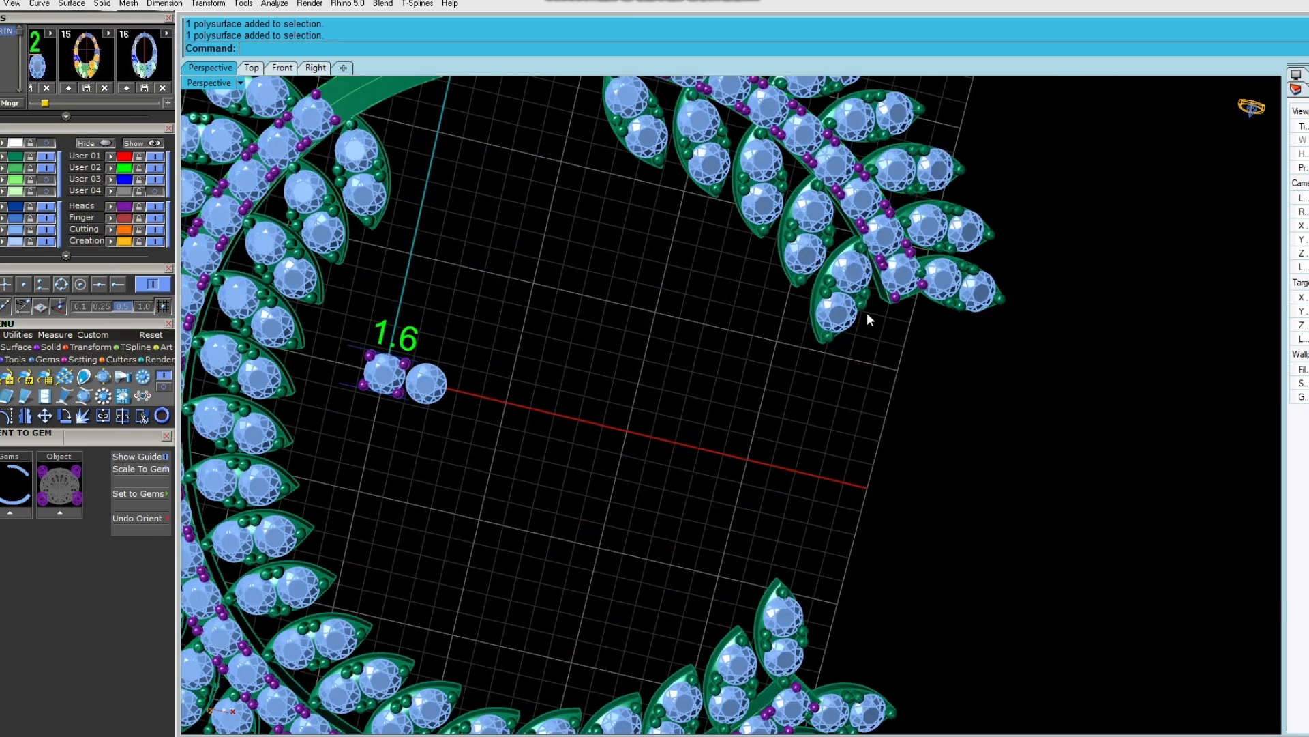
scroll(866, 312, "down", 4)
left_click_drag(652, 396, 537, 303)
key("Delete")
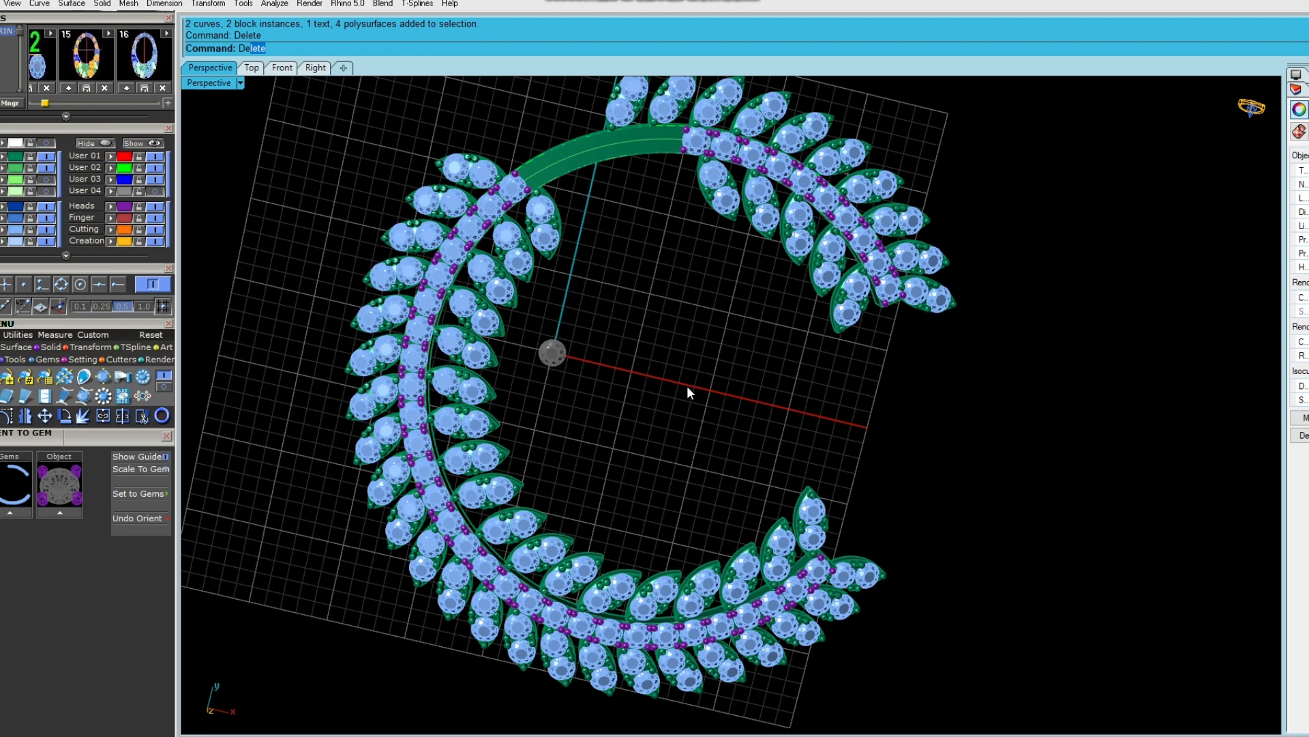
left_click(552, 353)
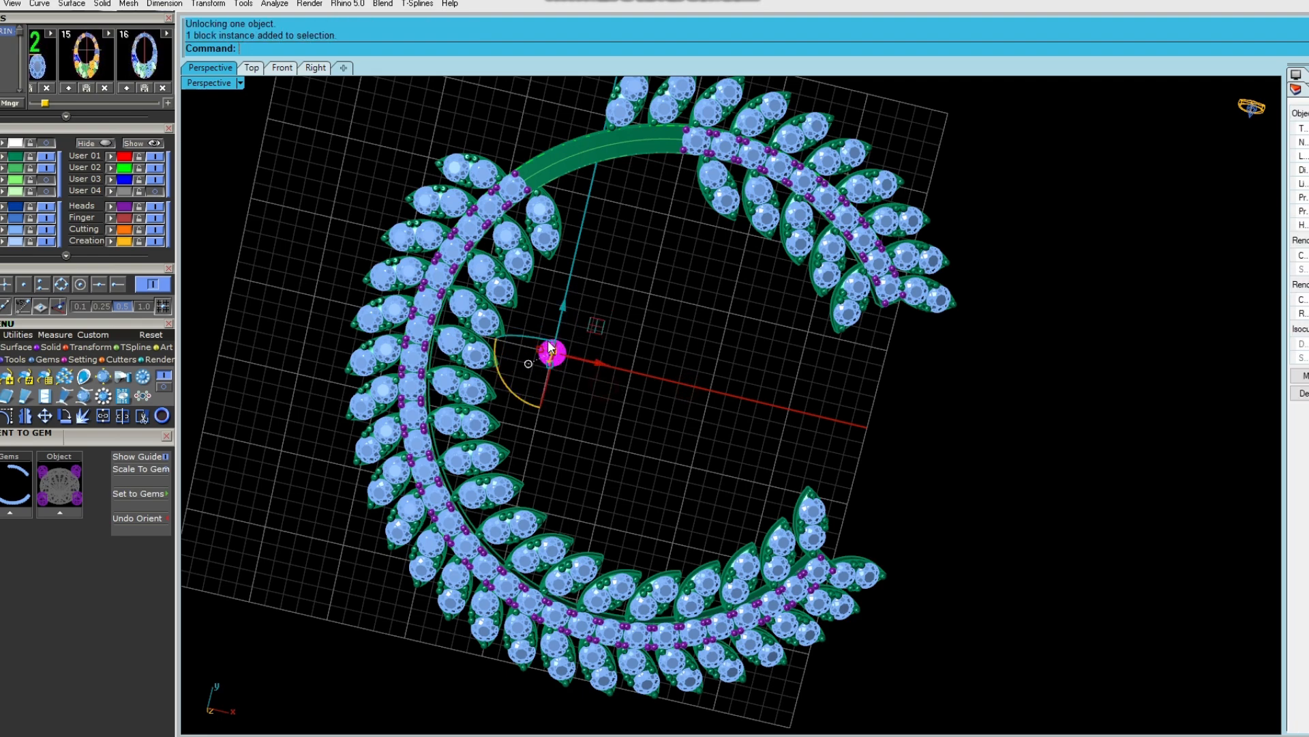
key("Delete")
Group all the purple prongs on the C's central band and assign them to a green metal layer.
left_click(125, 205)
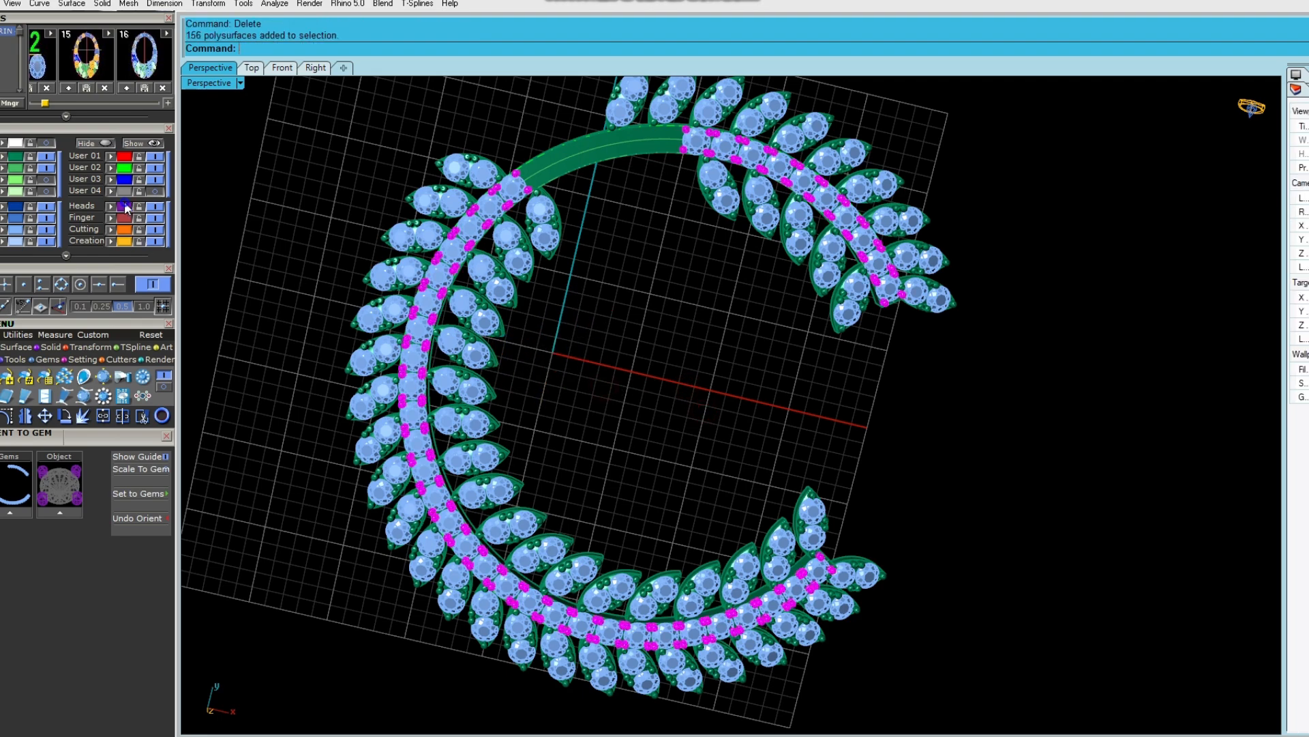
scroll(689, 307, "down", 4)
right_click_drag(688, 307, 766, 282)
type("g")
key("Return")
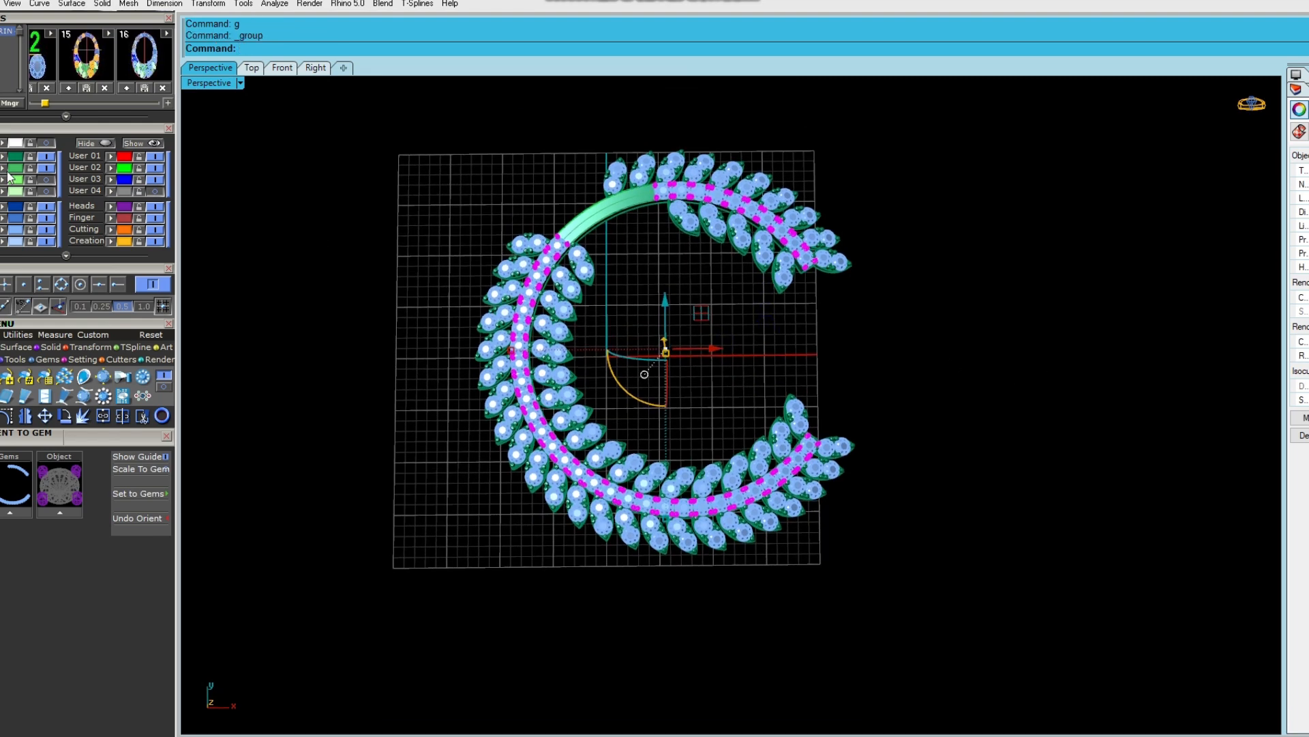
left_click(418, 263)
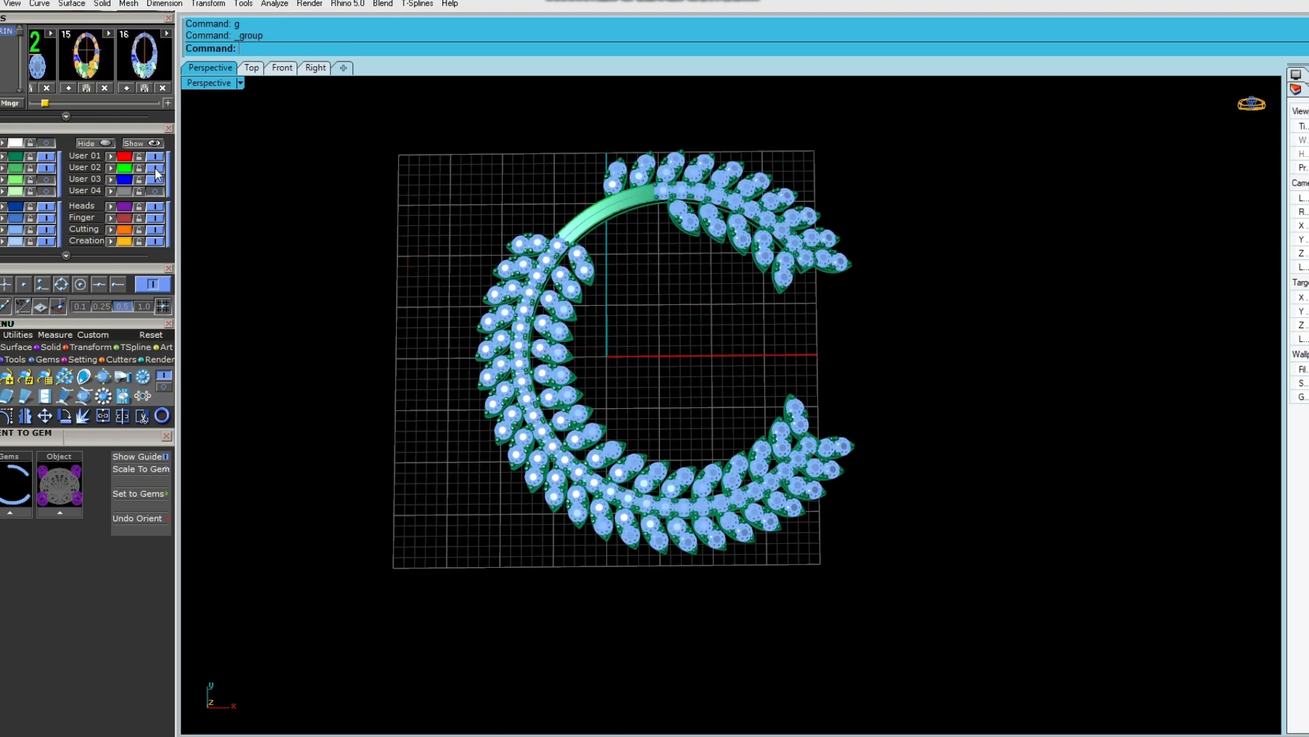
Select the entire C with its leaves, gems and prongs, and group it in the top view.
scroll(569, 239, "down", 1)
left_click_drag(429, 136, 888, 564)
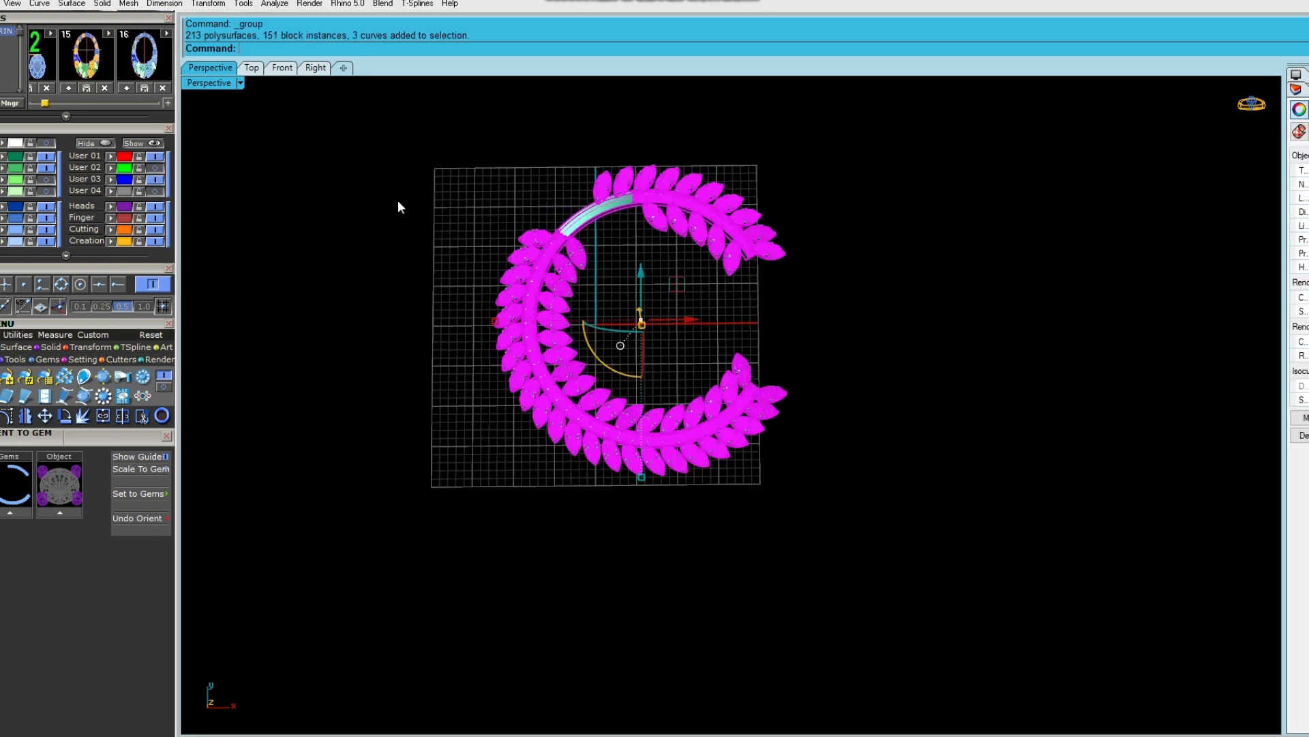
left_click(250, 71)
scroll(710, 311, "down", 2)
right_click_drag(740, 324, 675, 305)
type("g")
key("Return")
Rotate a copy of the grouped C by 180 degrees about the origin to form the interlocking double C.
type("r")
key("Return")
type("0")
key("Return")
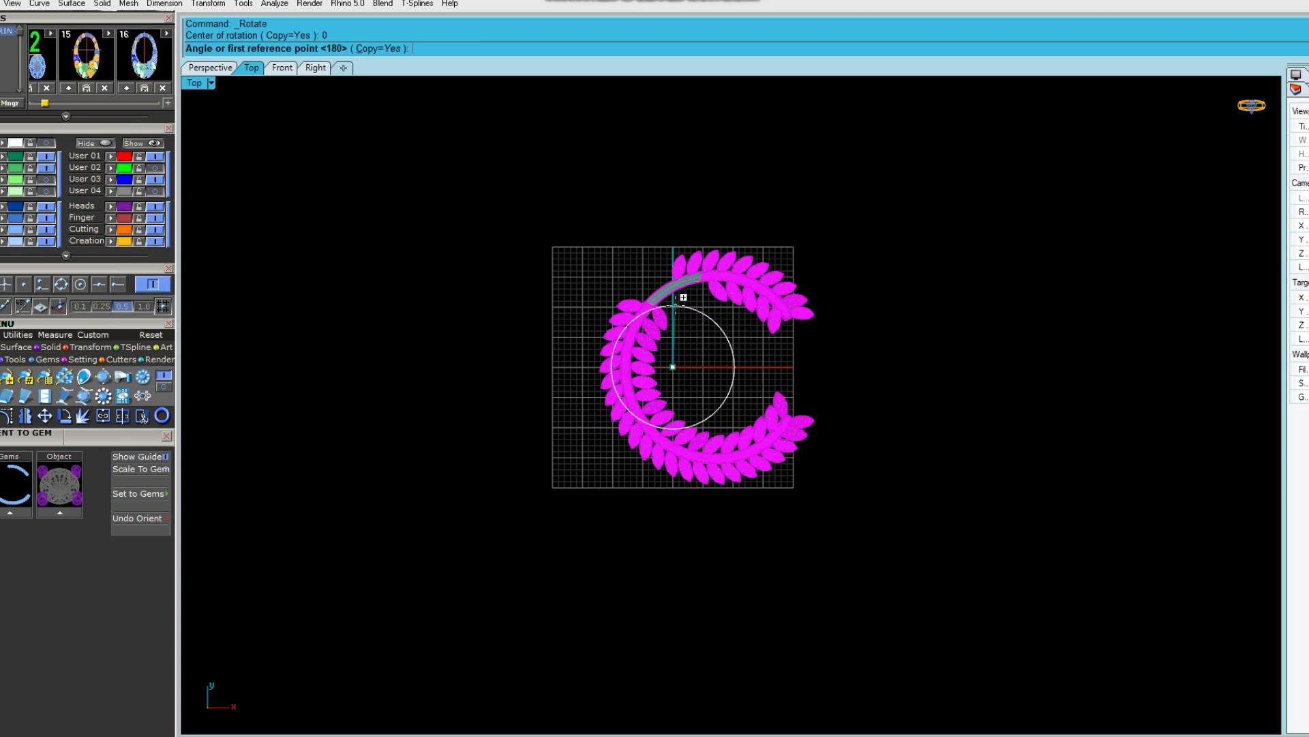
left_click(702, 189)
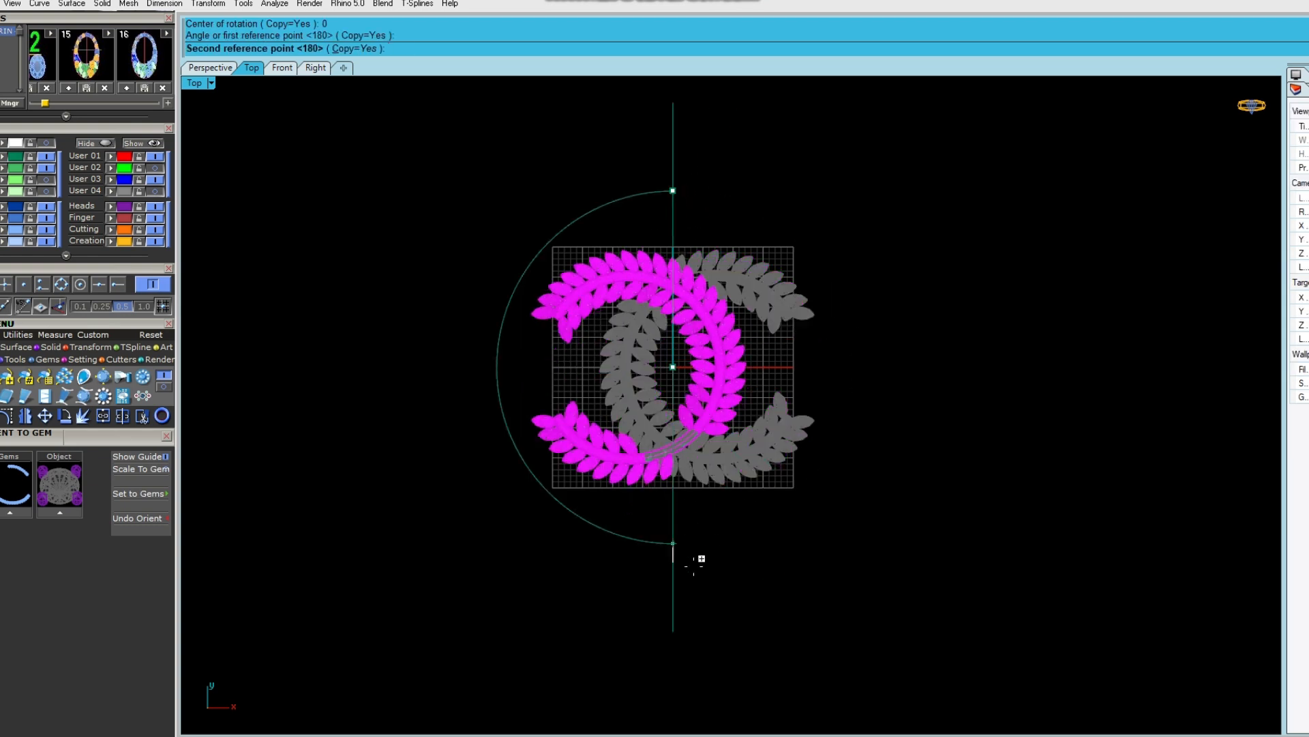
left_click(682, 534)
right_click(673, 542)
left_click(796, 571)
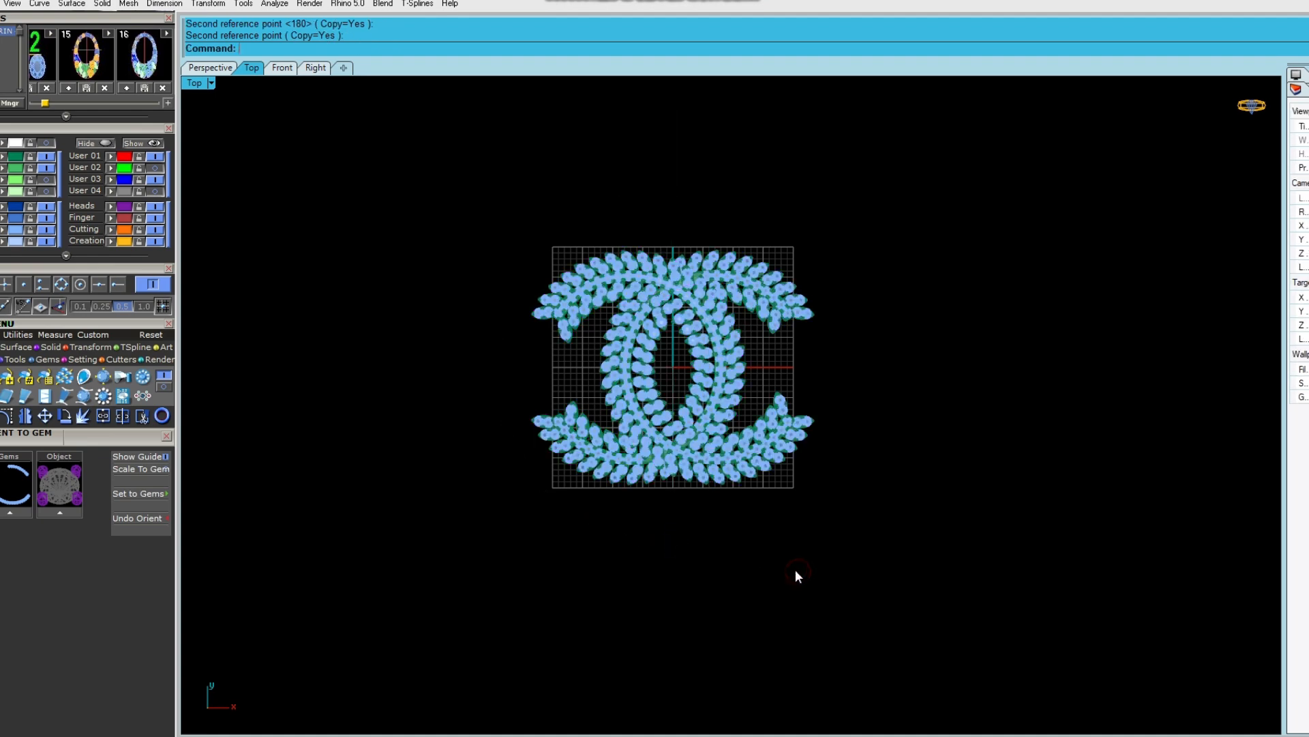
Examine the double C in perspective and against the grey guide rectangles, and hide the User 04 guide layer.
left_click(211, 68)
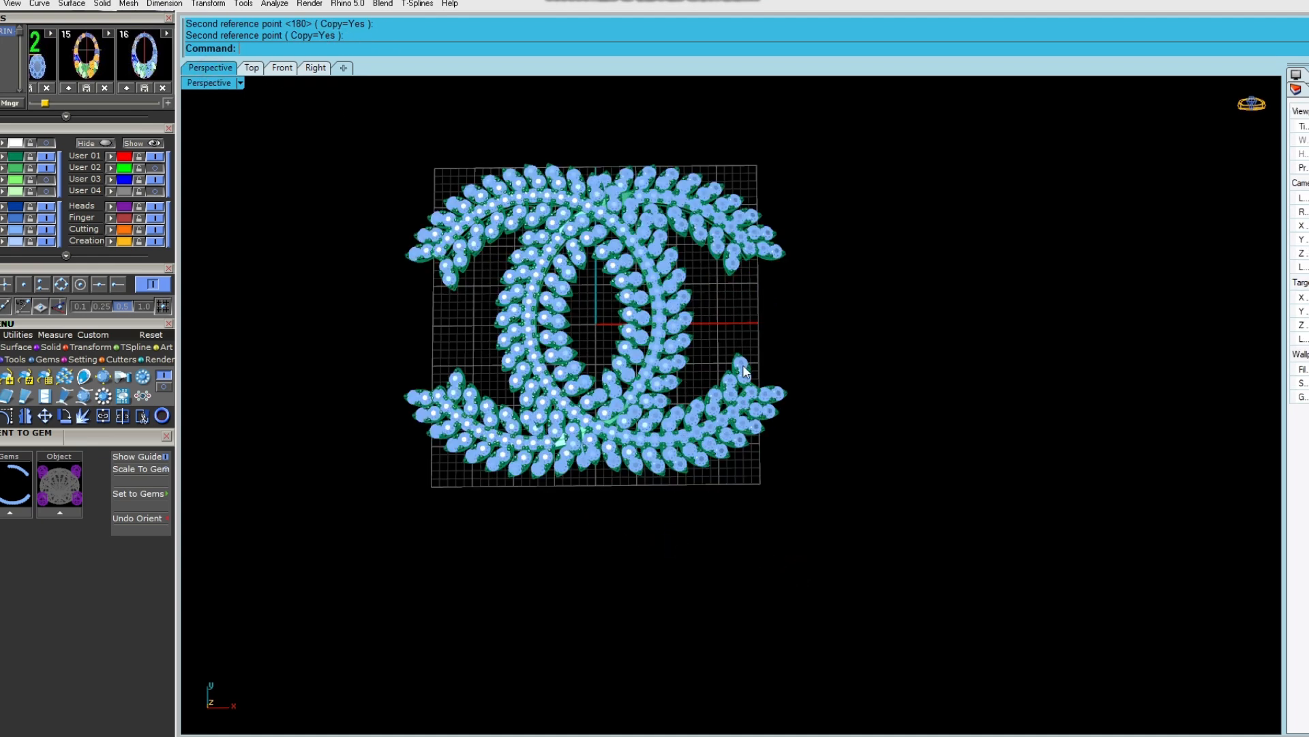
right_click_drag(721, 332, 956, 459)
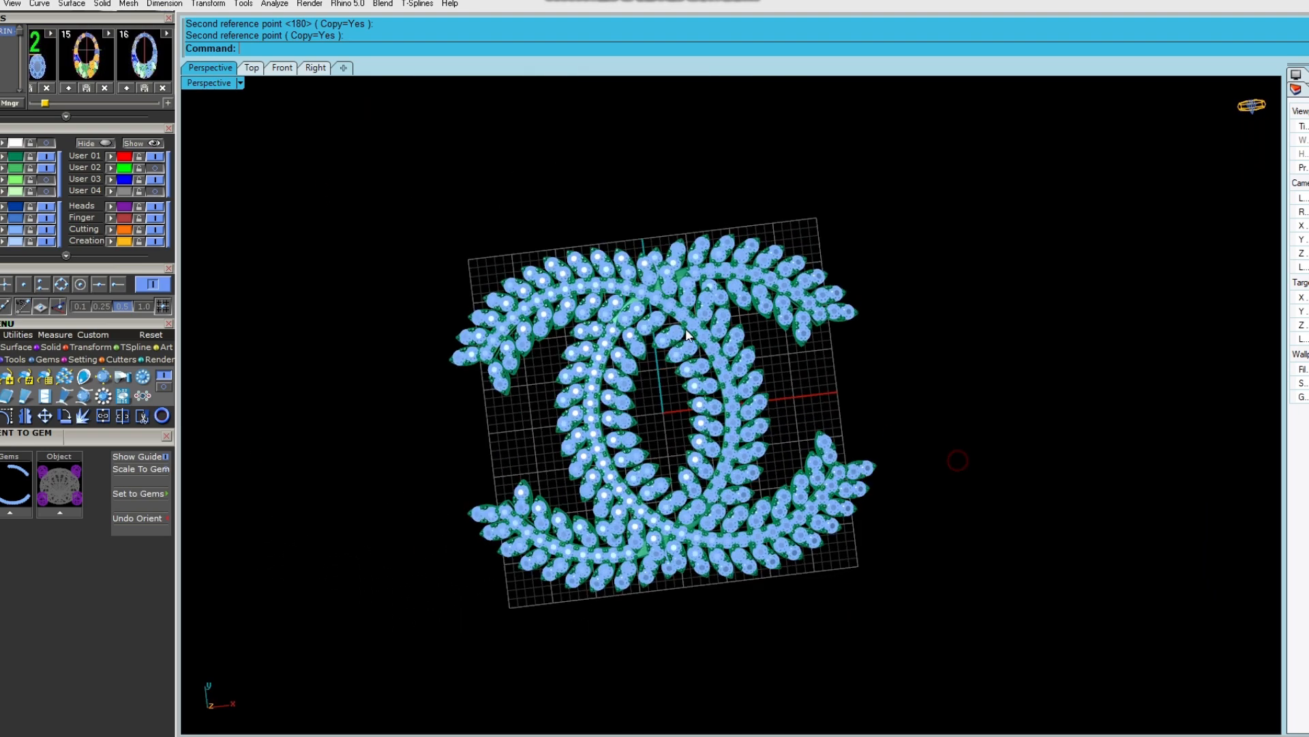
right_click_drag(681, 222, 577, 191)
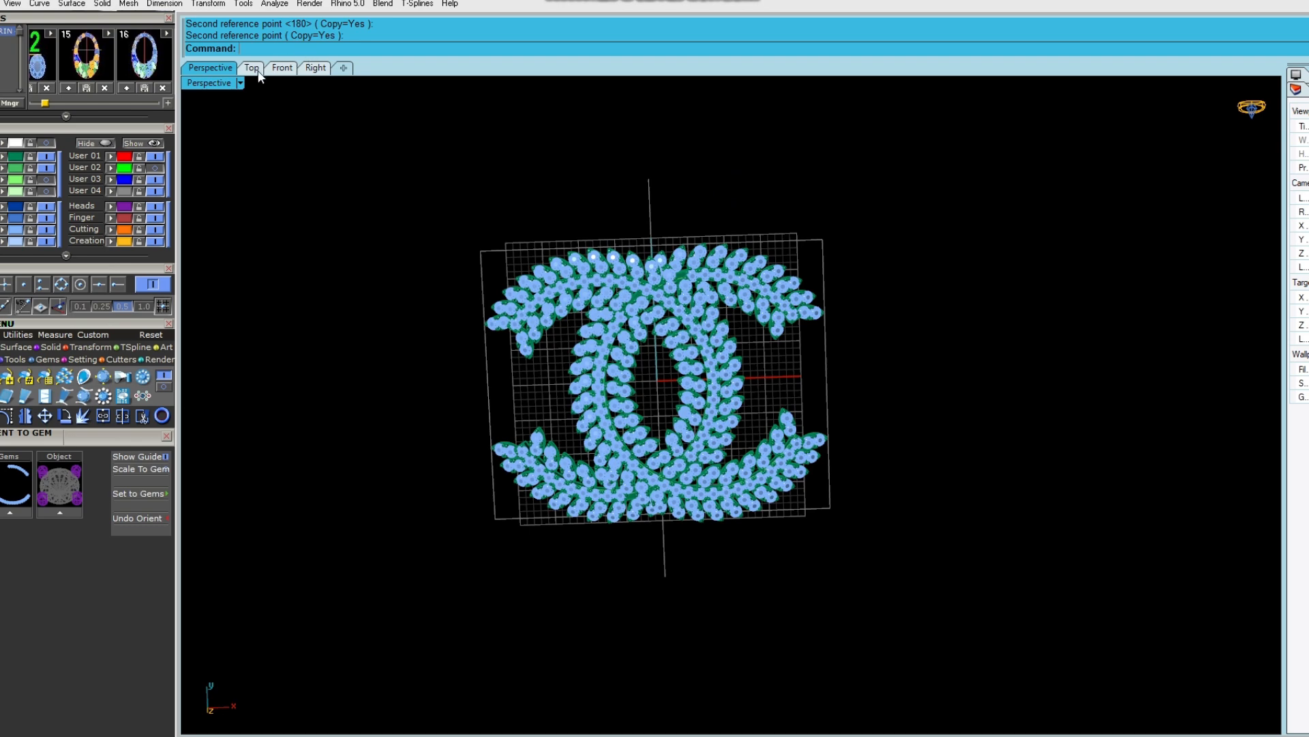
left_click(252, 68)
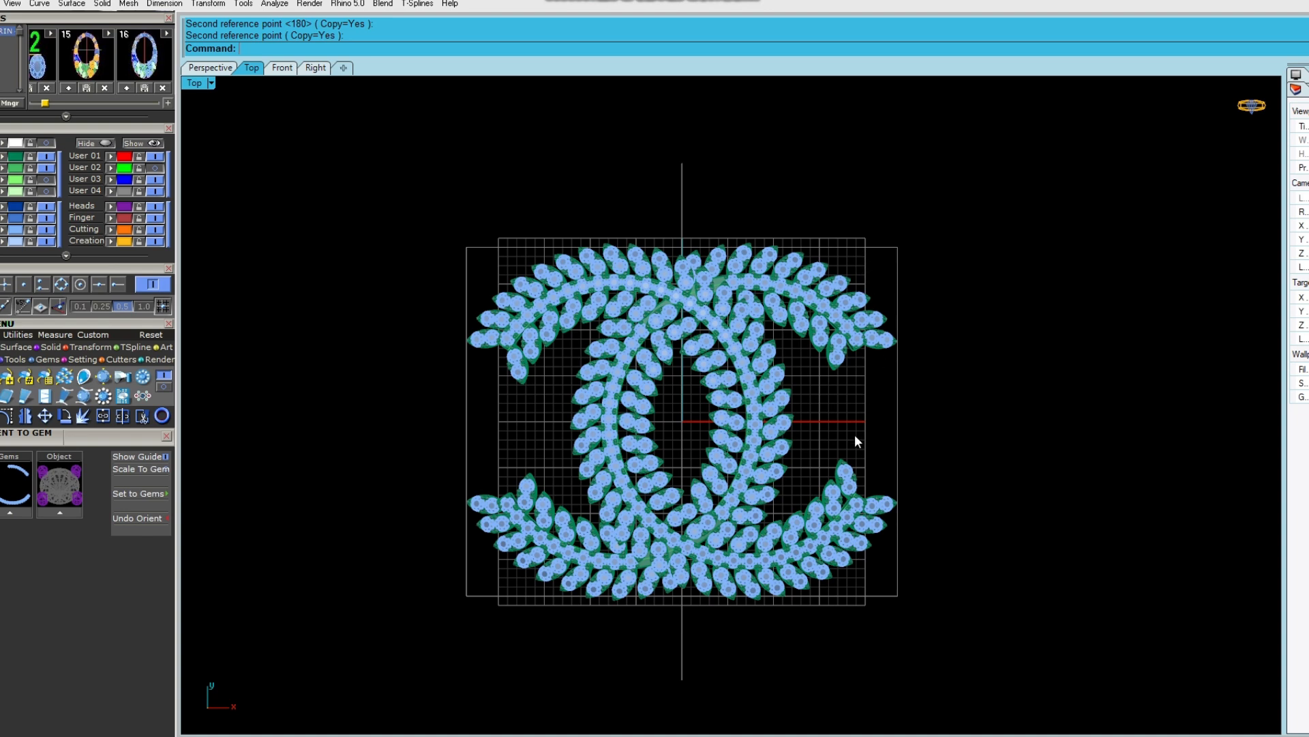
right_click_drag(857, 420, 892, 422)
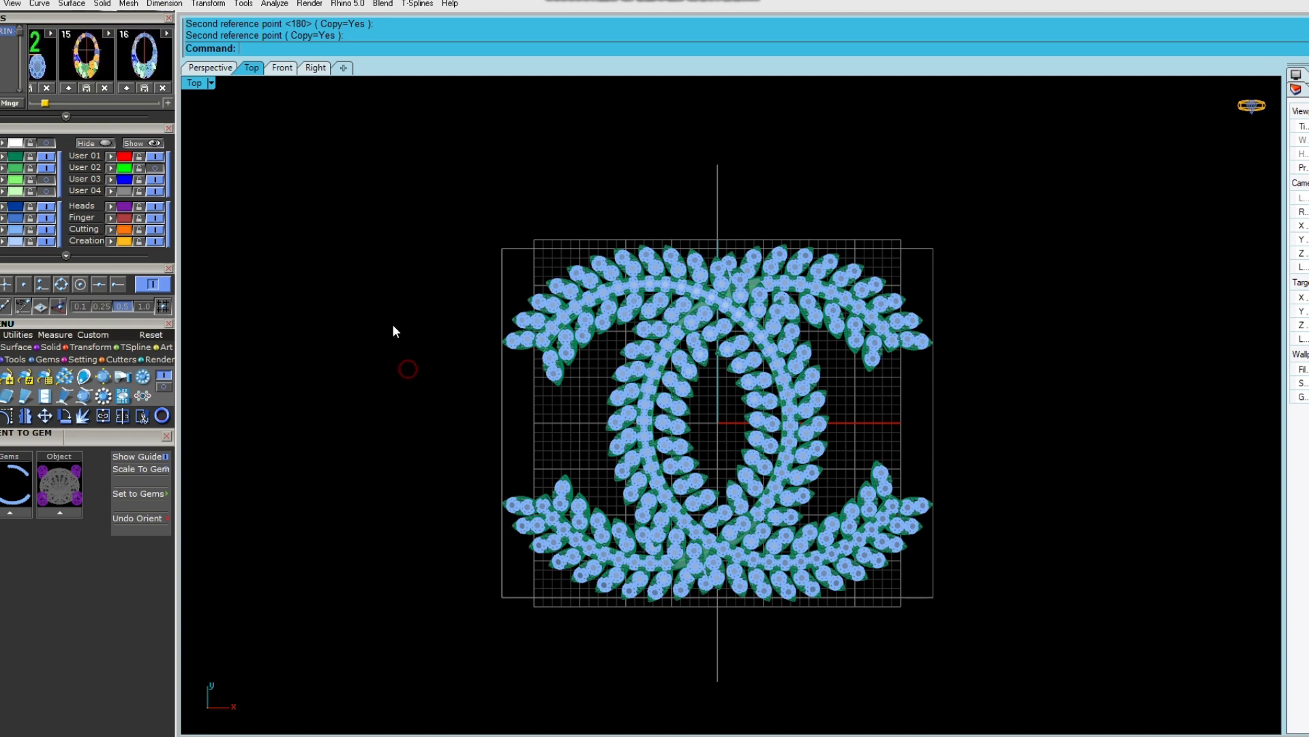
right_click_drag(455, 279, 465, 255)
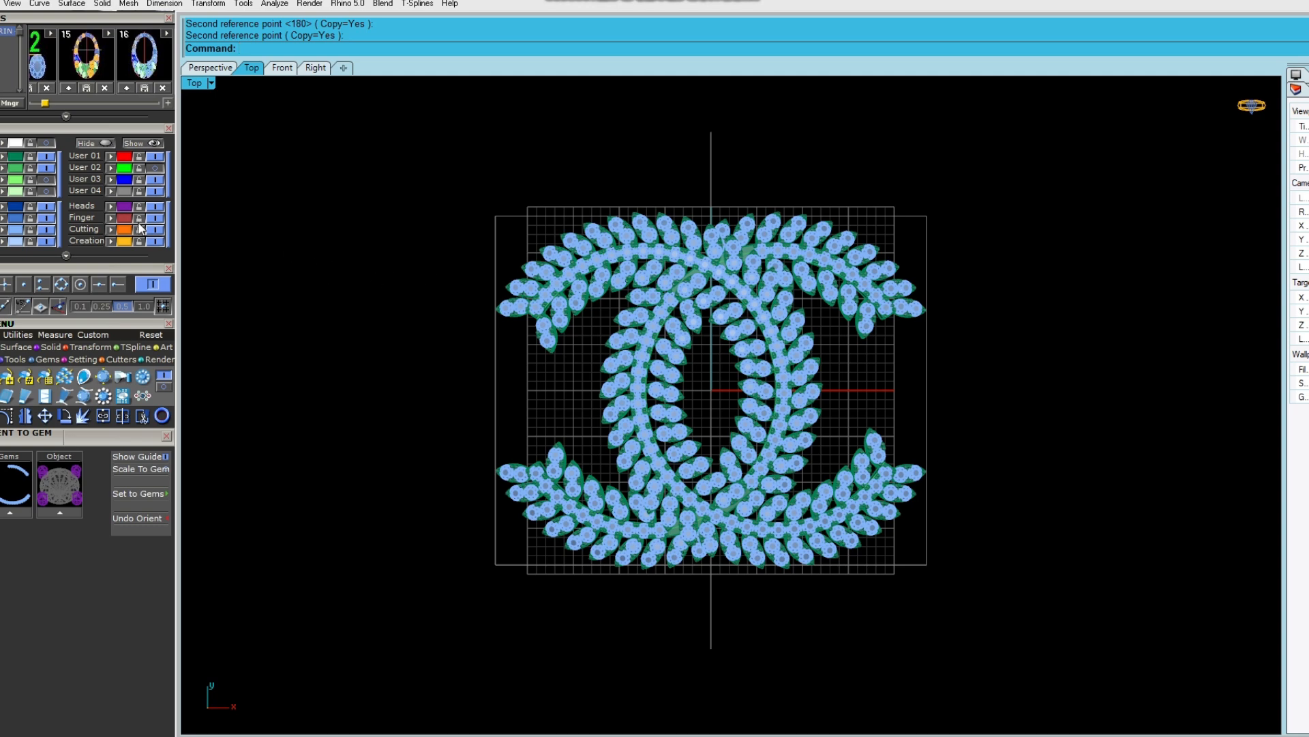
left_click(155, 192)
right_click_drag(544, 228, 486, 224)
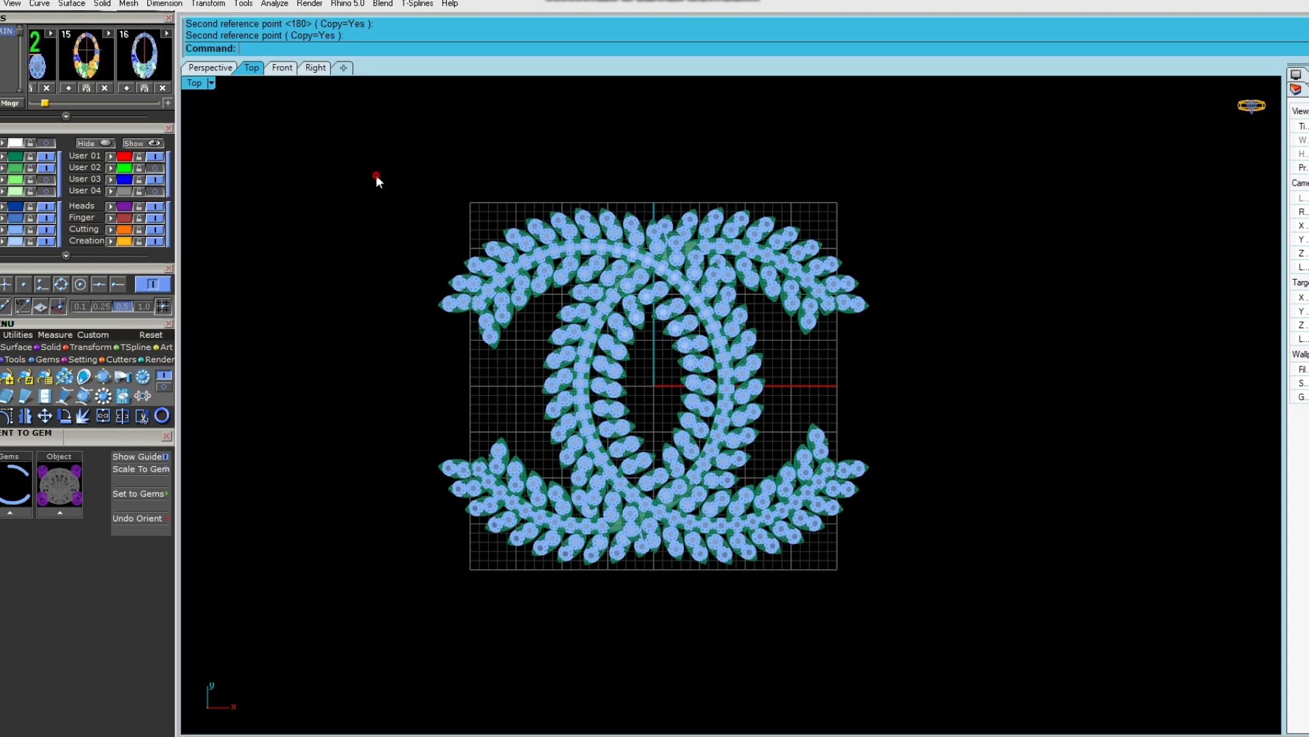
Duplicate the back outline edges of the first outer leaves at one C's open end with DupEdge.
left_click(210, 68)
right_click_drag(515, 269, 812, 418)
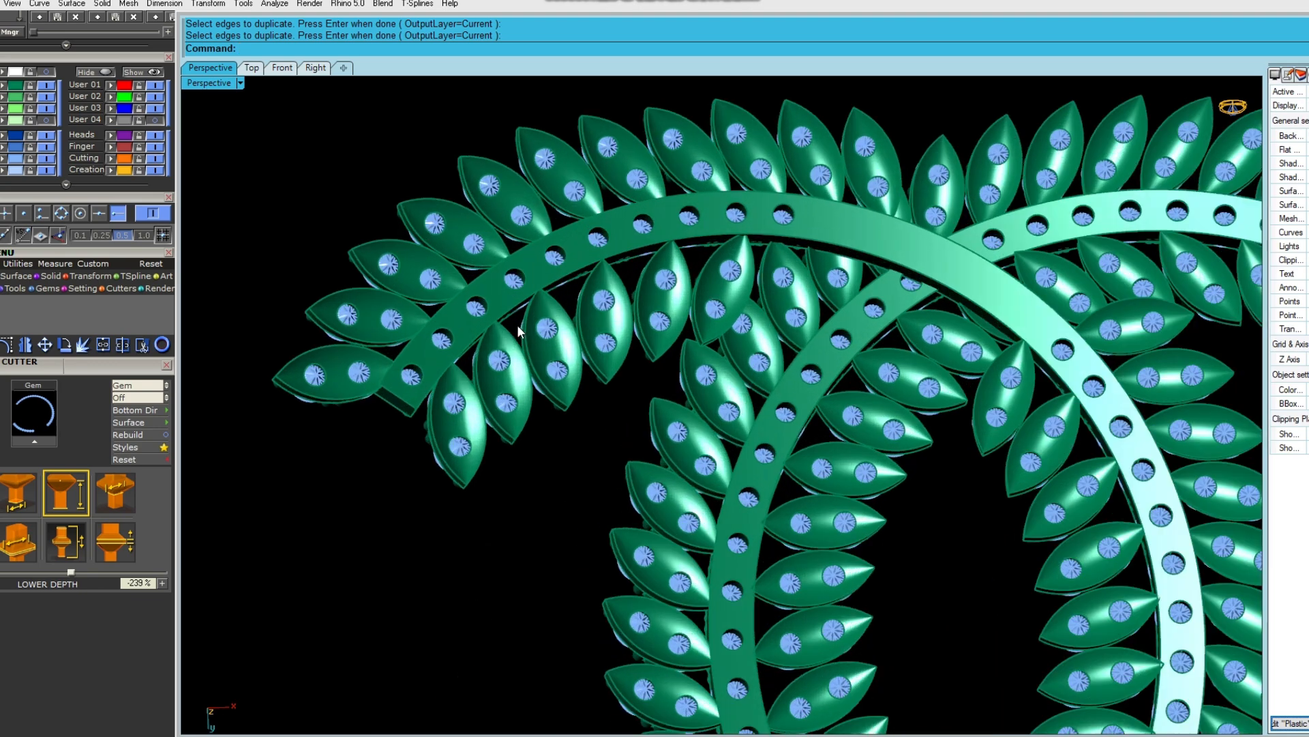
right_click_drag(517, 325, 637, 294, "ctrl")
type("D1")
key("Return")
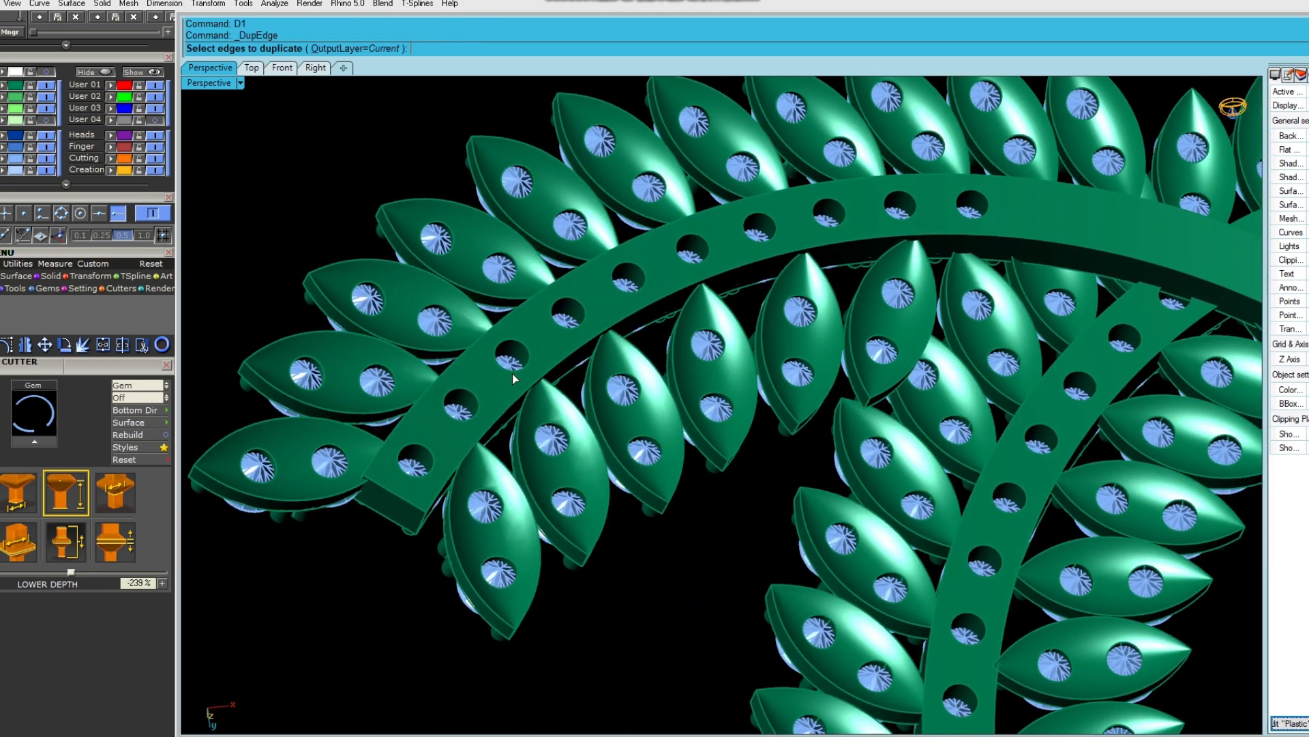
scroll(310, 502, "up", 2)
left_click(307, 504)
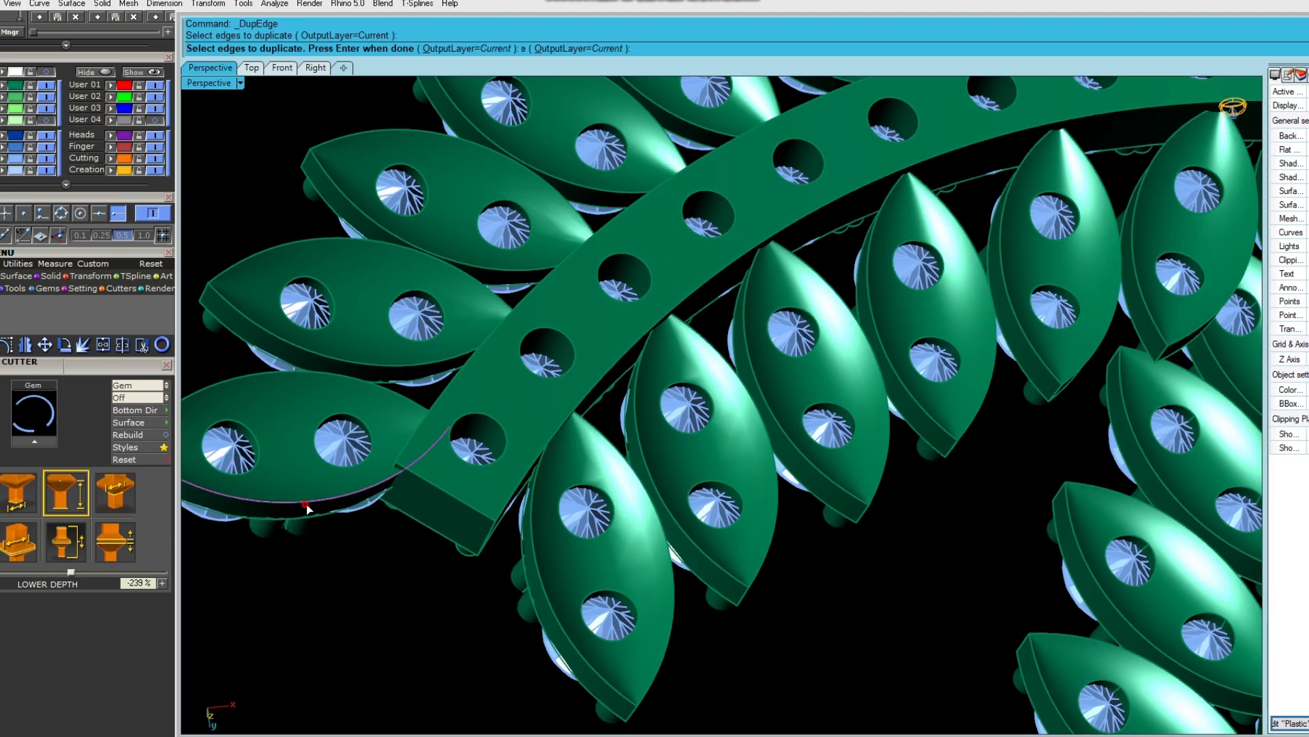
left_click(257, 377)
left_click(271, 335)
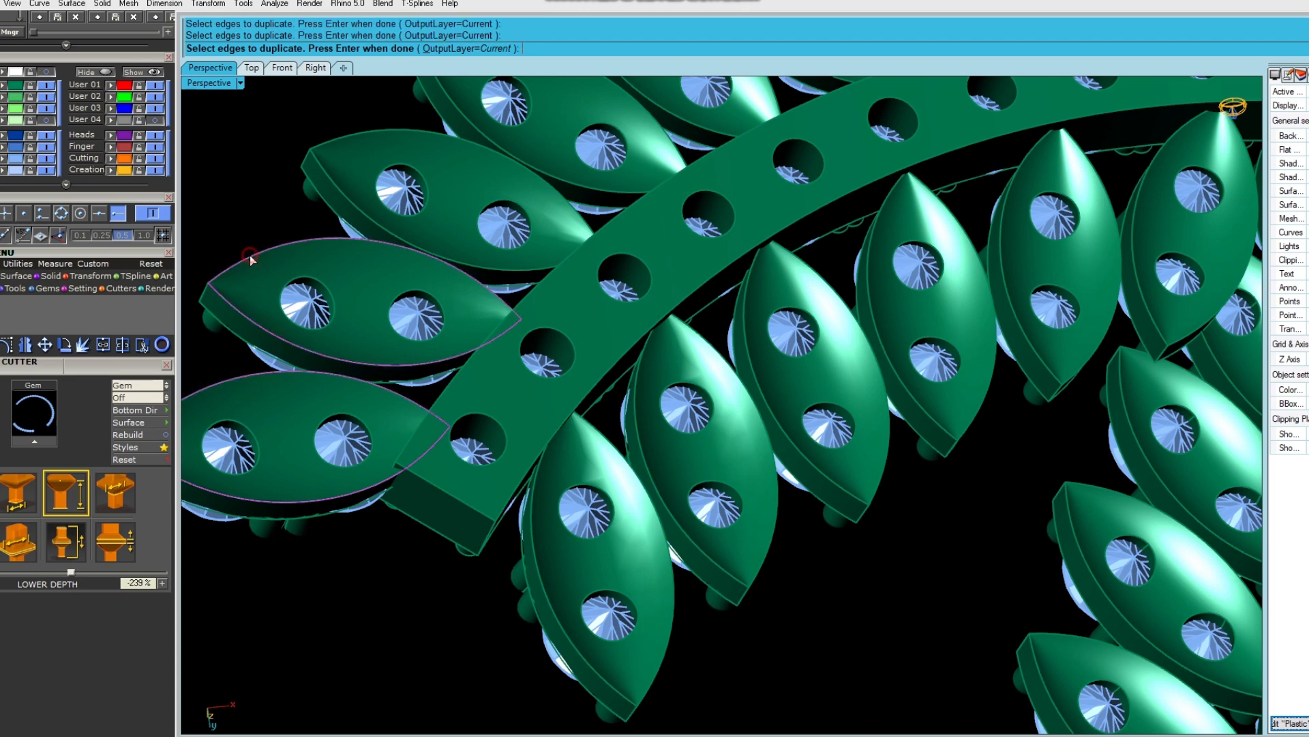
right_click_drag(386, 136, 416, 260, "shift")
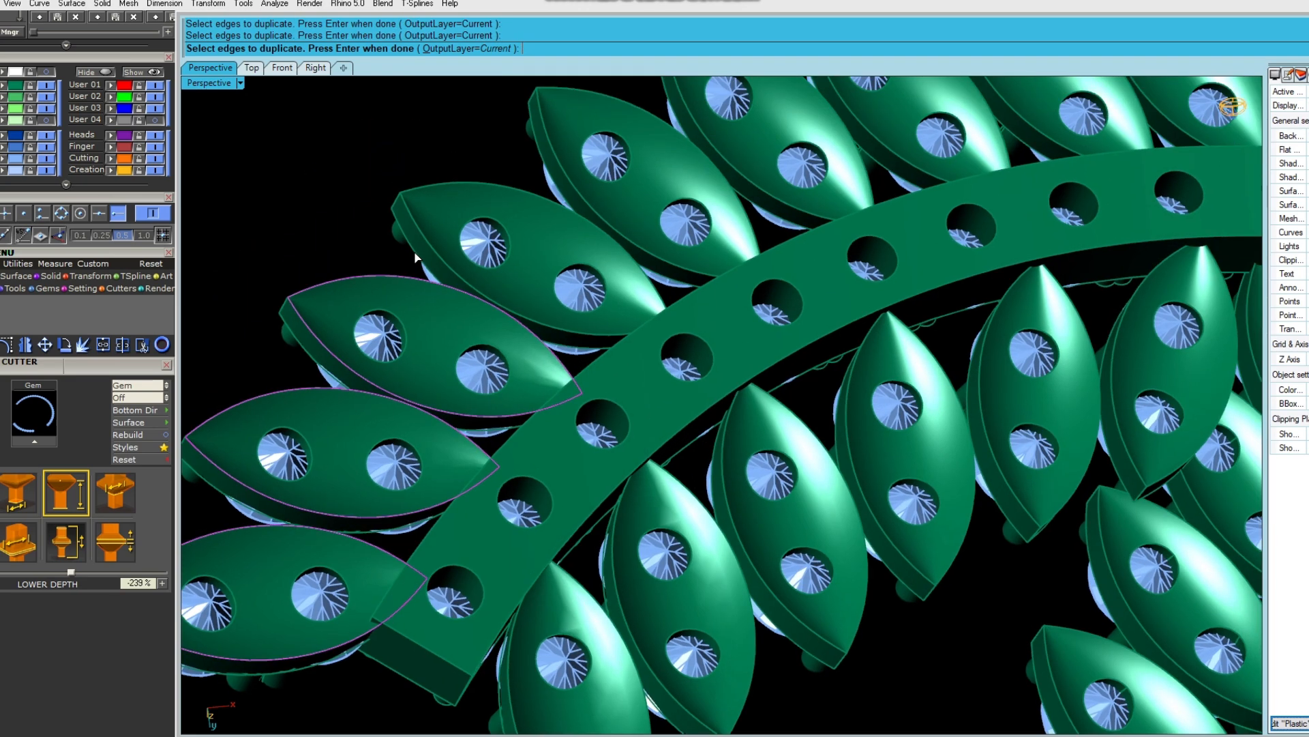
left_click(441, 183)
right_click_drag(487, 230, 345, 331, "shift")
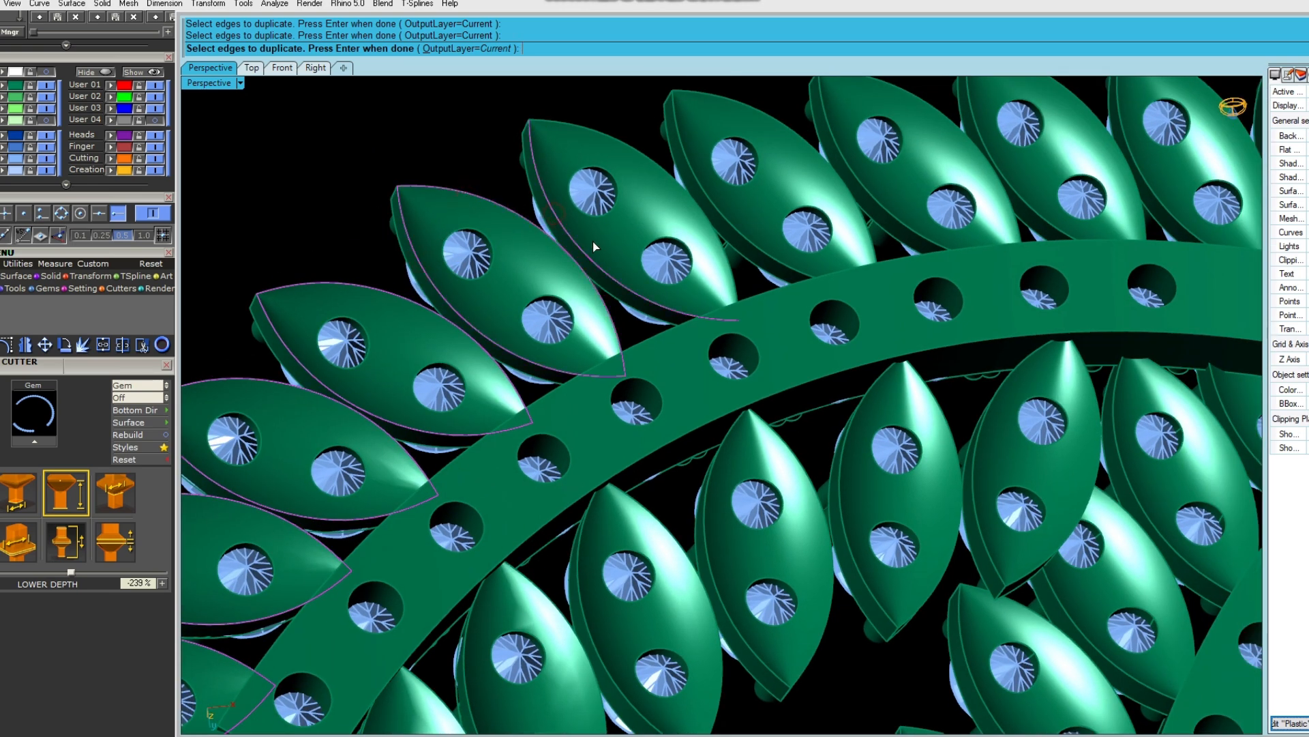
Add the back edges of the outer leaves up to and just past the crossing of the two Cs.
left_click(609, 137)
scroll(746, 109, "up", 3)
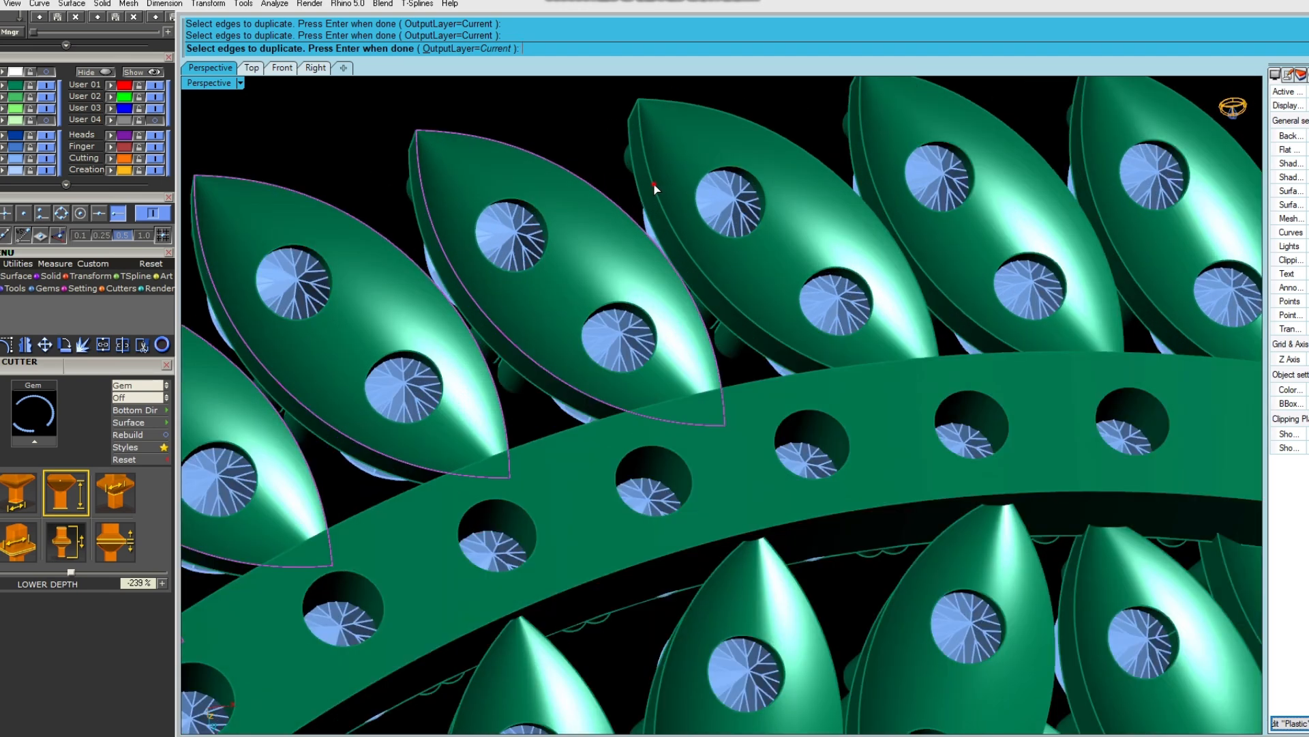
right_click_drag(838, 156, 581, 199)
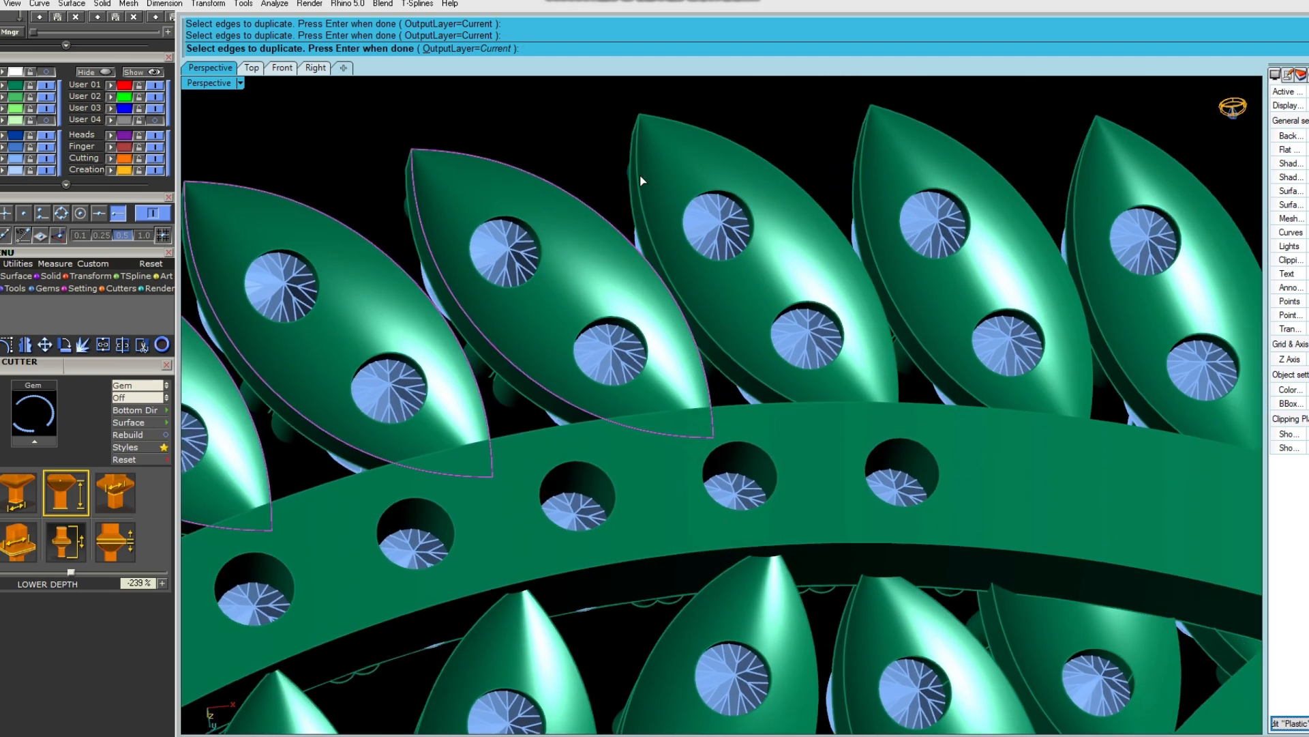
right_click_drag(774, 162, 647, 208)
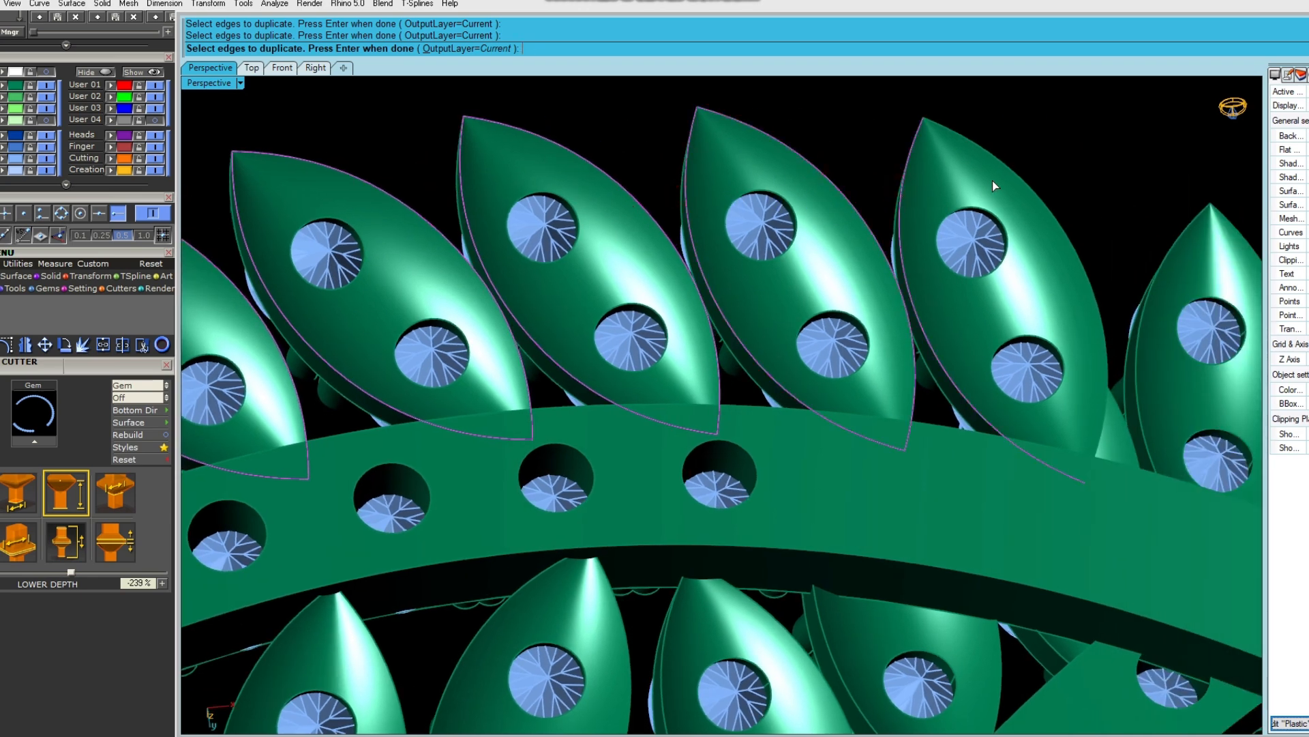
right_click_drag(1007, 169, 447, 232)
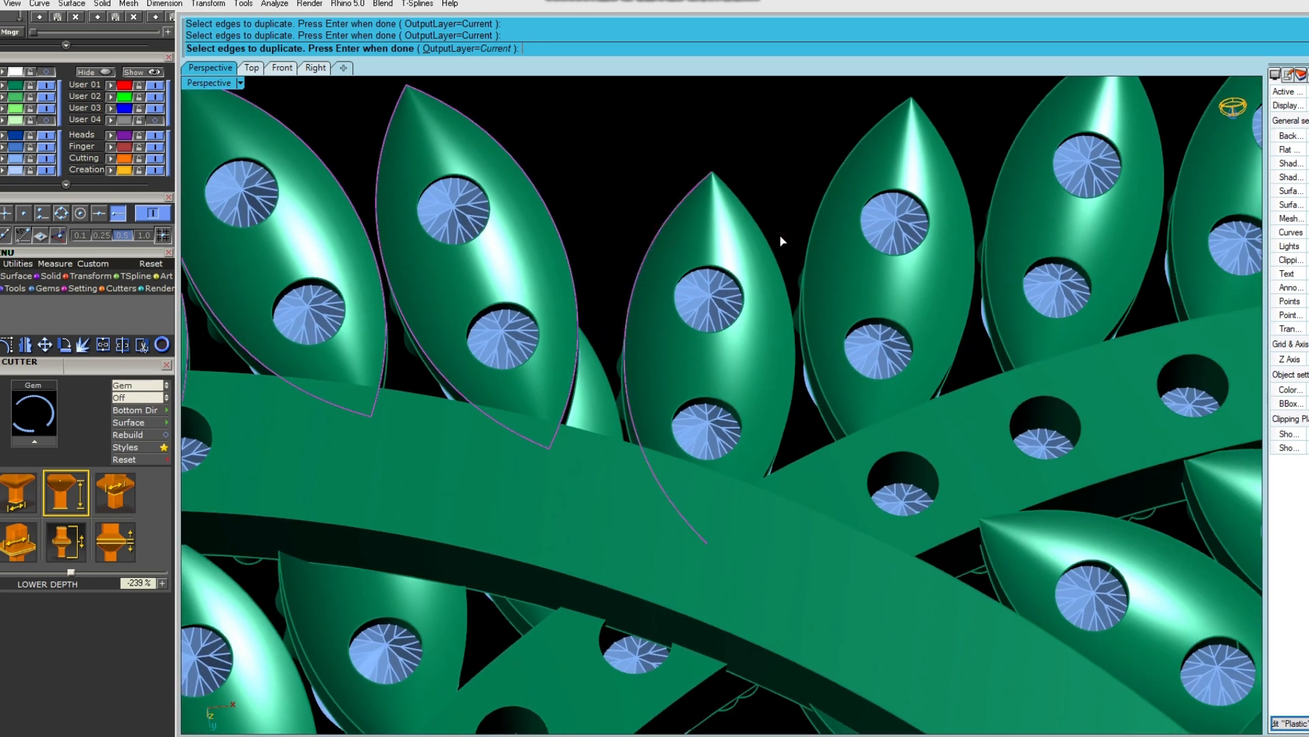
left_click(809, 243)
right_click_drag(842, 245, 799, 244, "shift")
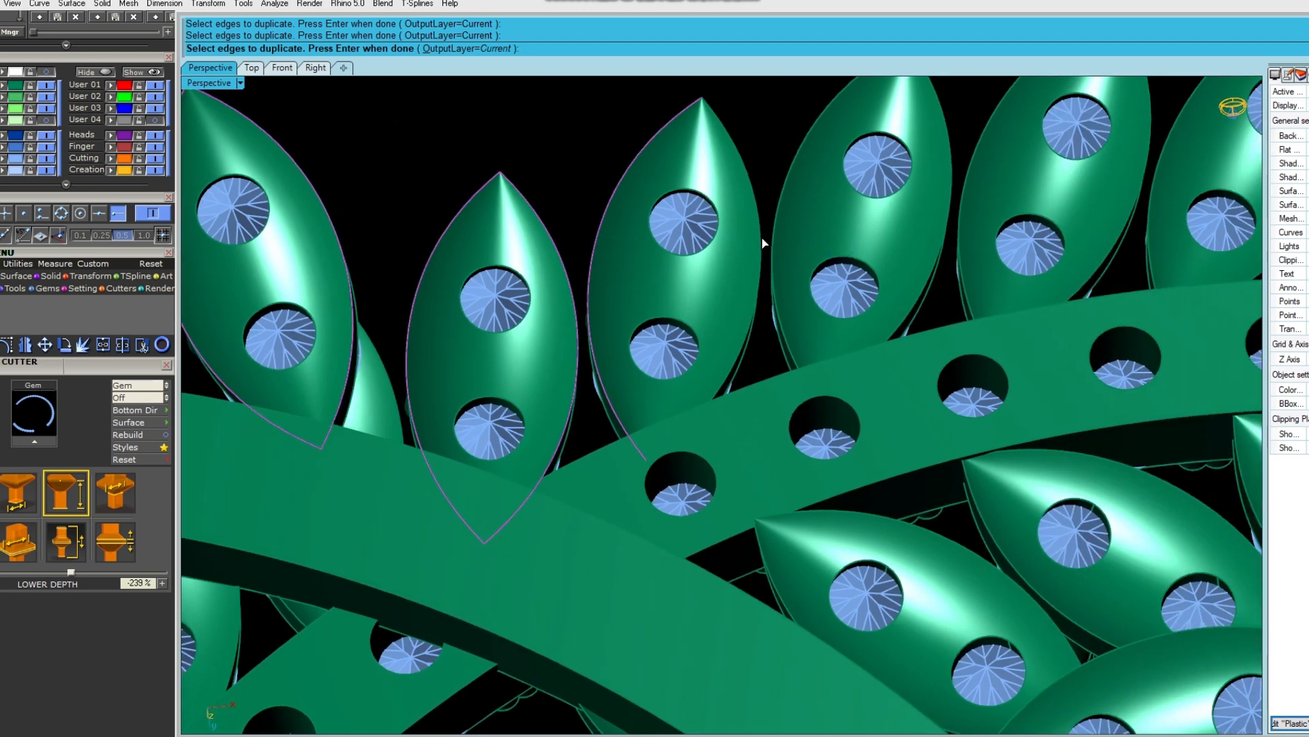
Duplicate the back edges of the remaining outer leaves along the second C's arm to complete the outline row.
left_click(939, 251)
right_click_drag(936, 254, 588, 253)
right_click_drag(850, 198, 827, 164)
left_click(702, 198)
left_click(810, 199)
left_click(1028, 203)
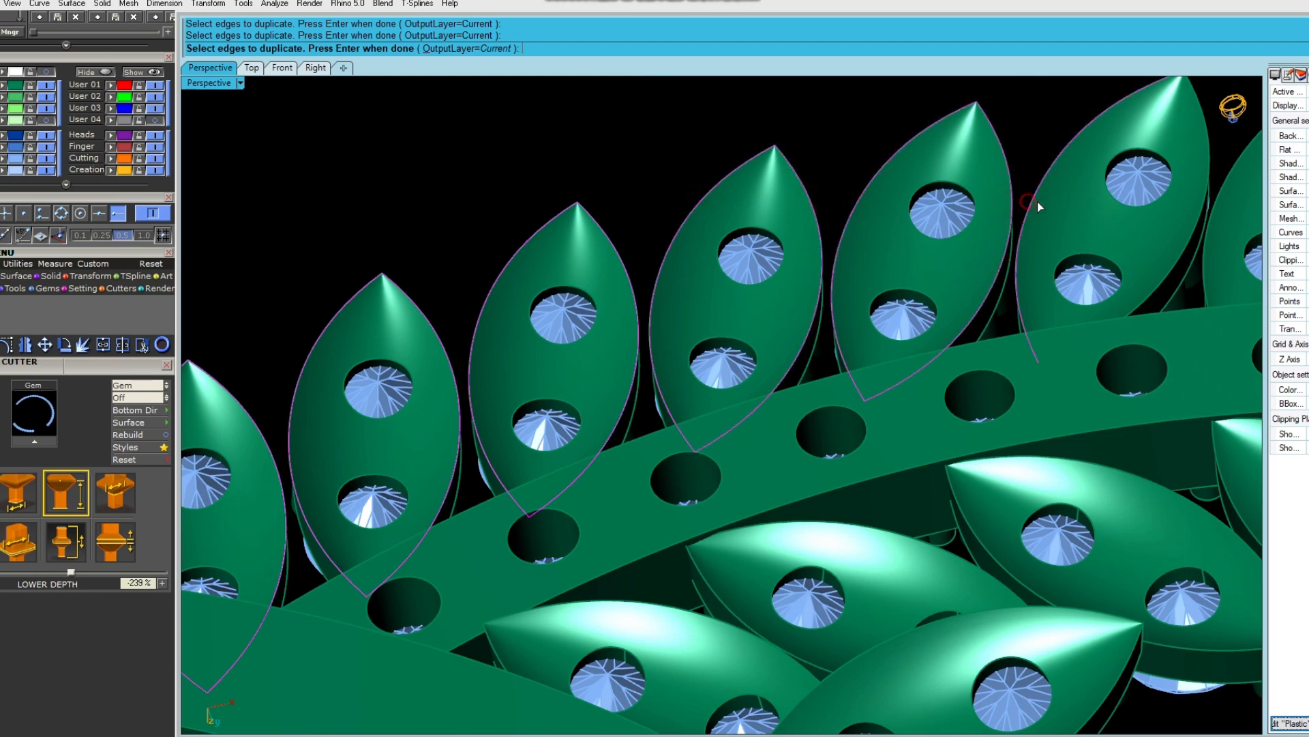
scroll(1056, 213, "down", 3)
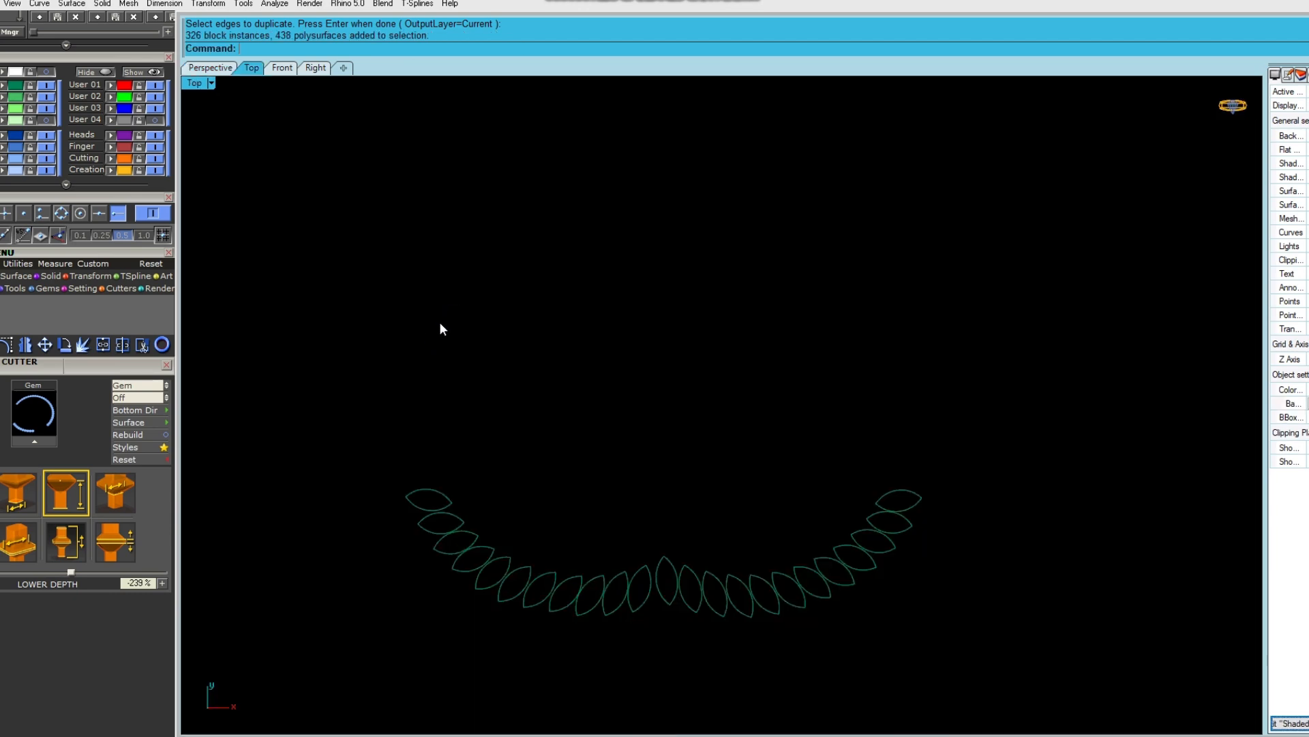
Select all the isolated leaf outline curves in the top view and show the hidden objects again.
scroll(440, 323, "down", 2)
left_click_drag(308, 306, 977, 657)
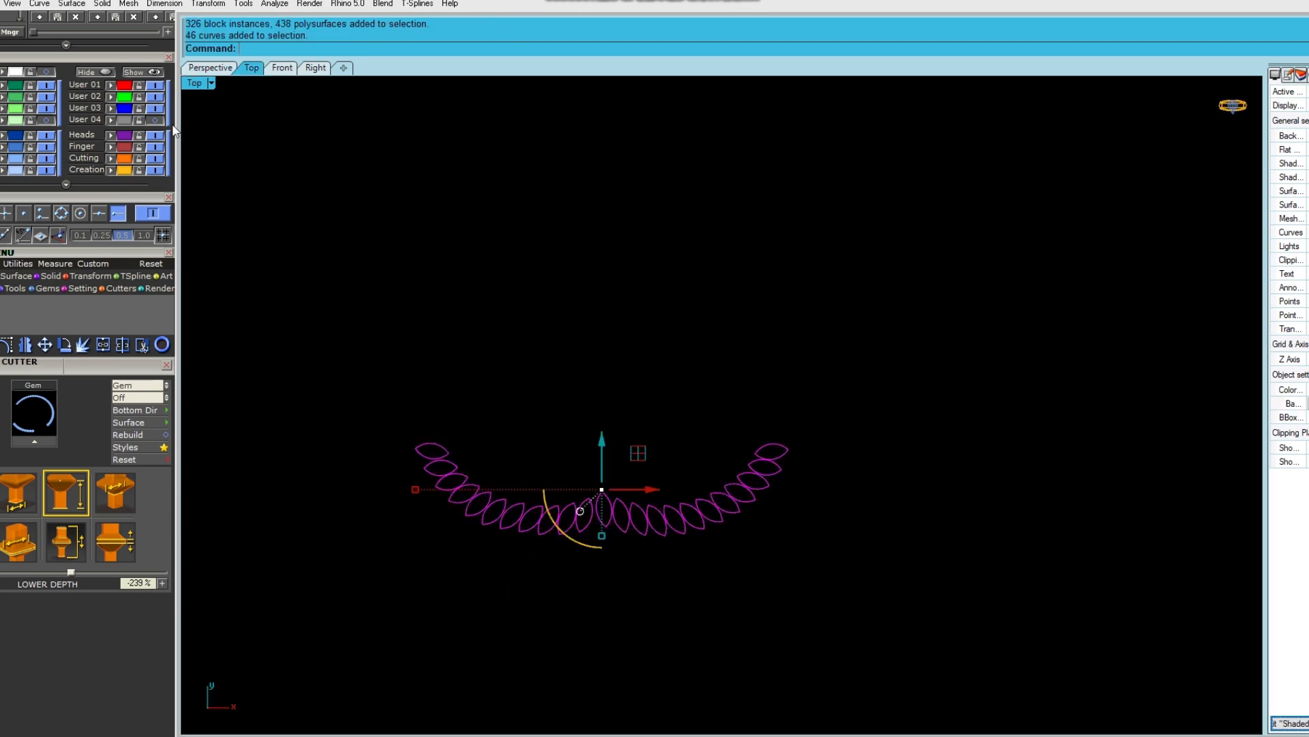
left_click(143, 73)
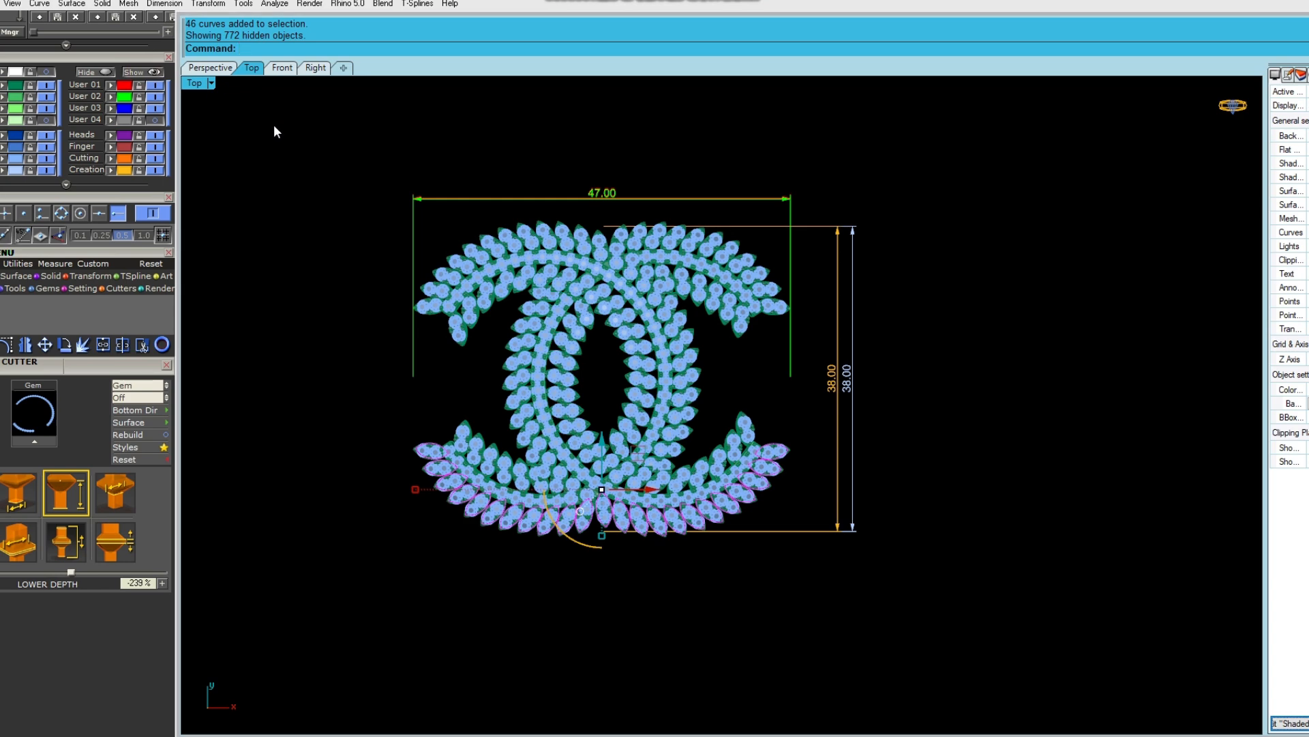
Delete the overall 47.00 and 38.00 dimensions around the double C and turn the model to its back in perspective.
left_click_drag(893, 176, 850, 206)
left_click_drag(784, 259, 782, 259)
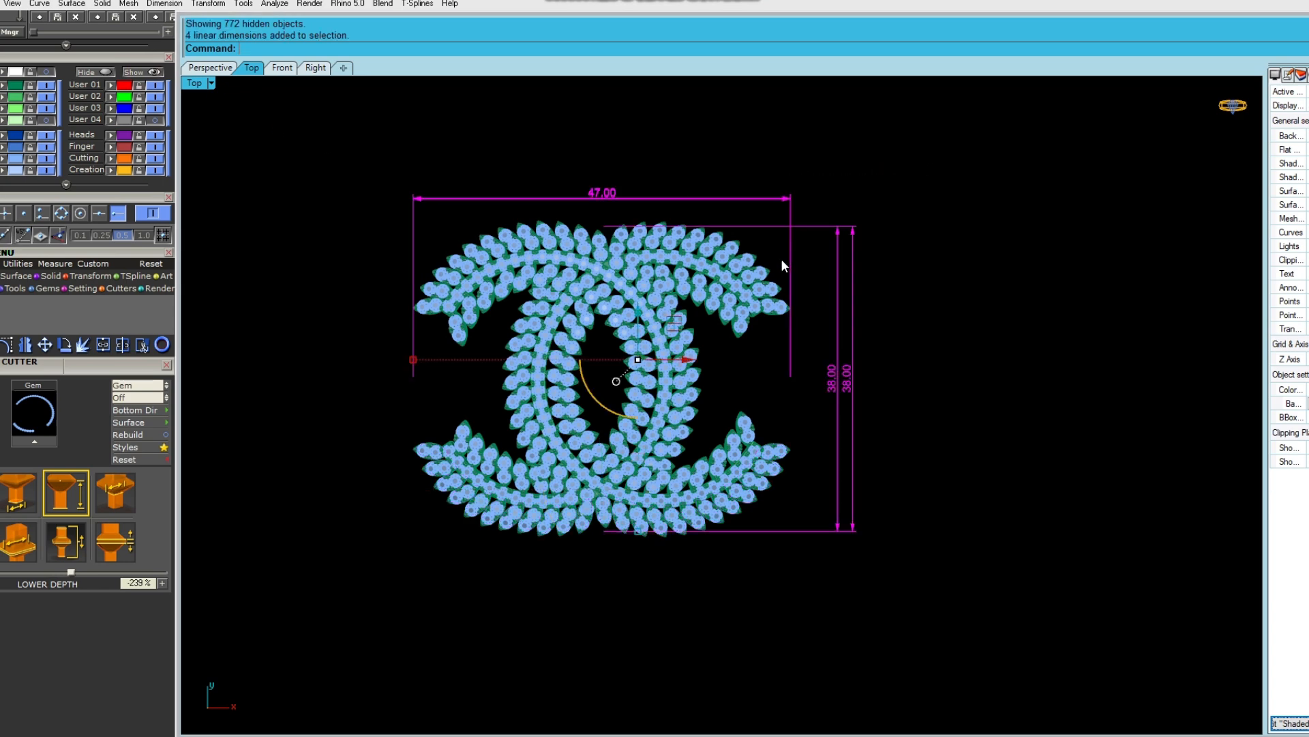
key("Delete")
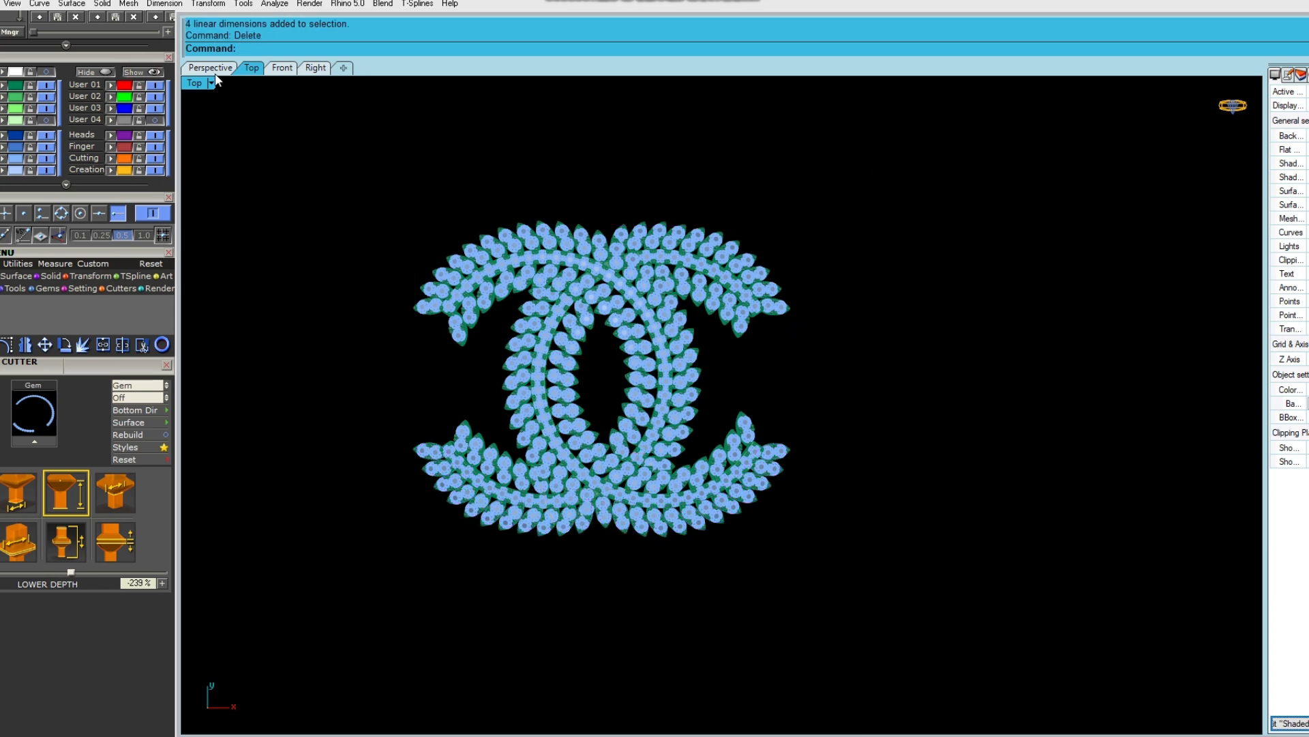
left_click(211, 67)
right_click_drag(566, 300, 497, 374)
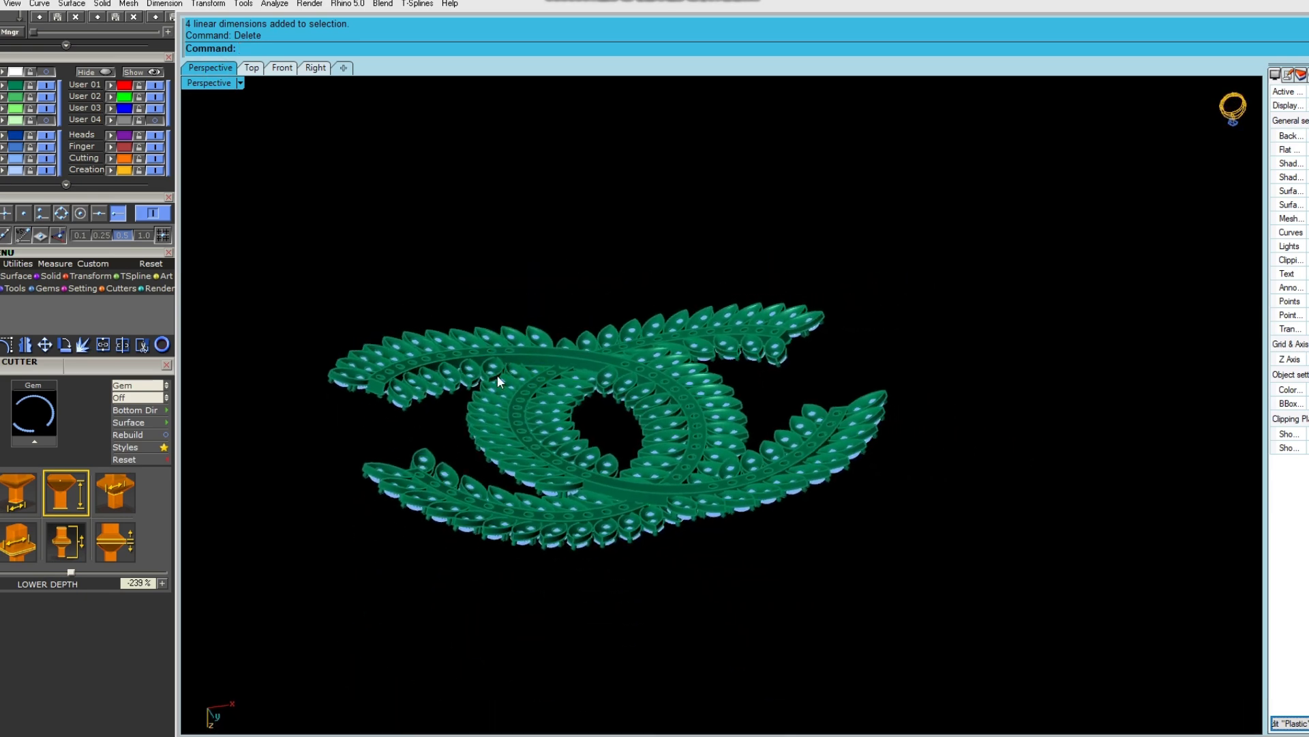
Select all curves in the model, hide everything else, and show the isolated curves in the top view.
type("SelCrv")
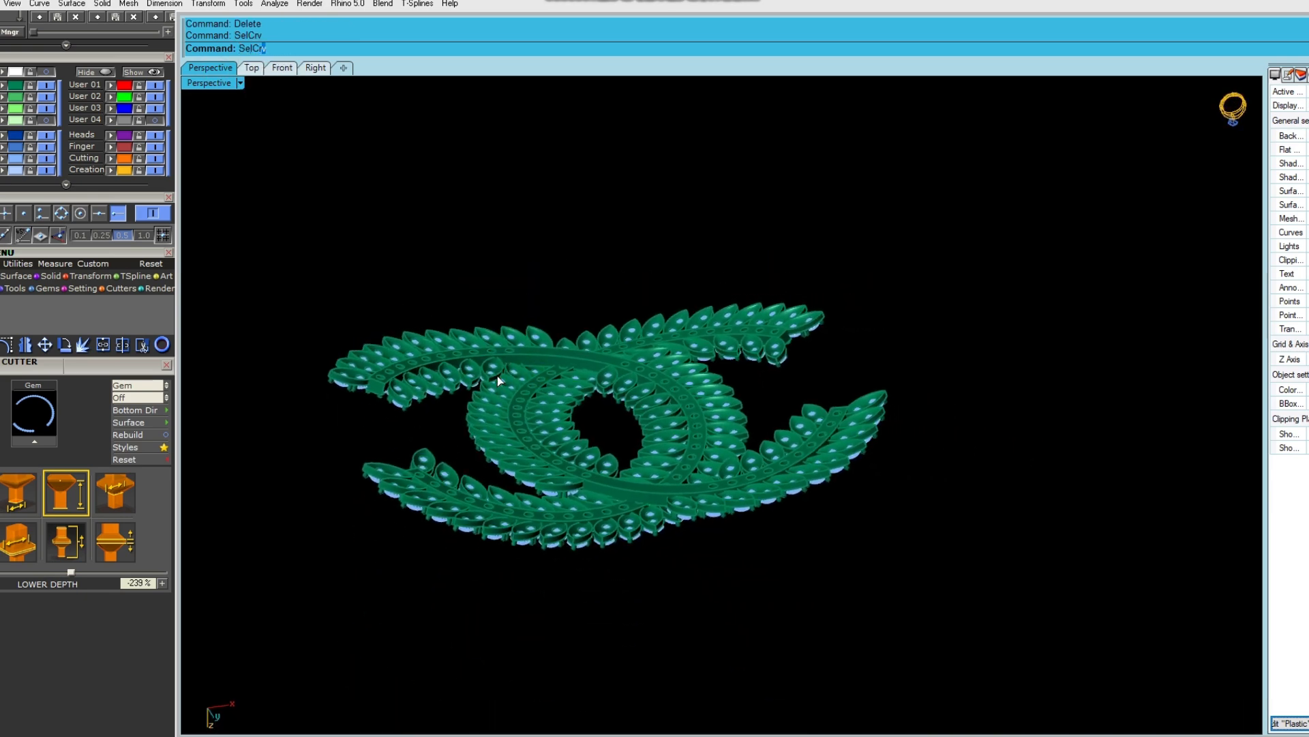
key("Return")
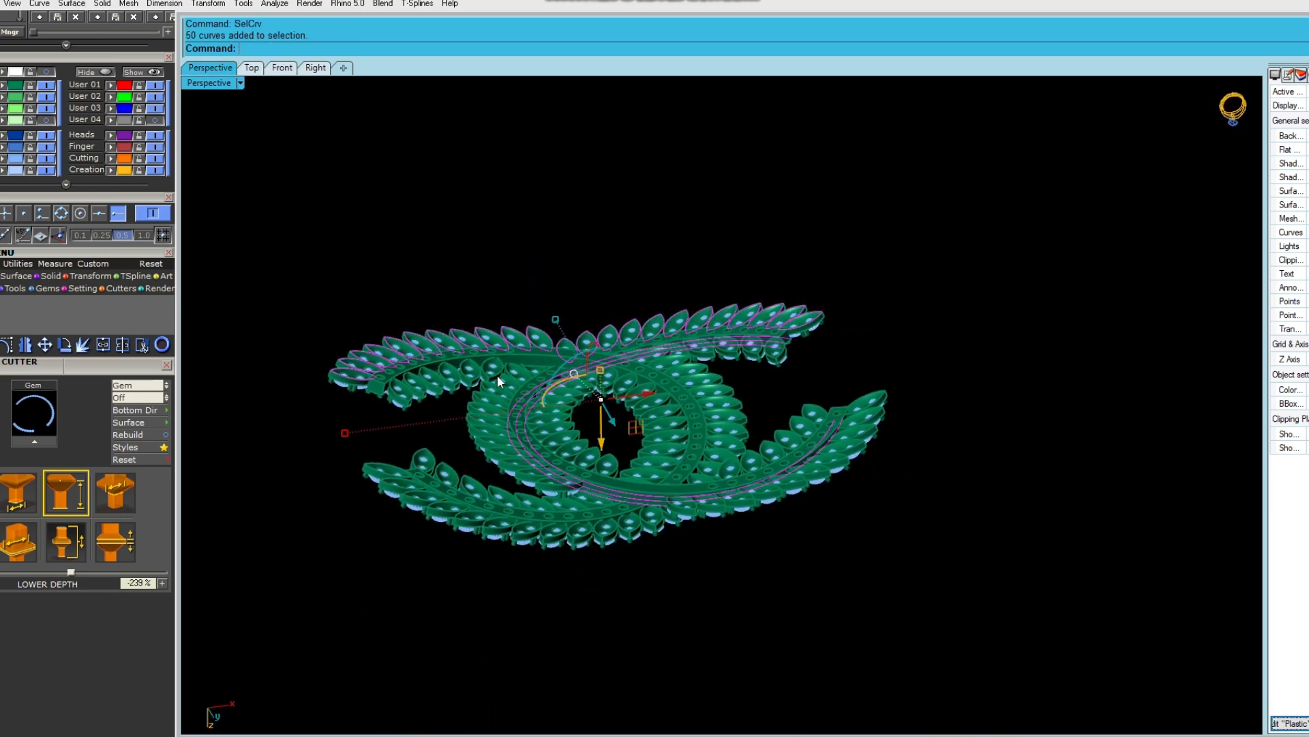
left_click(100, 72)
left_click(252, 68)
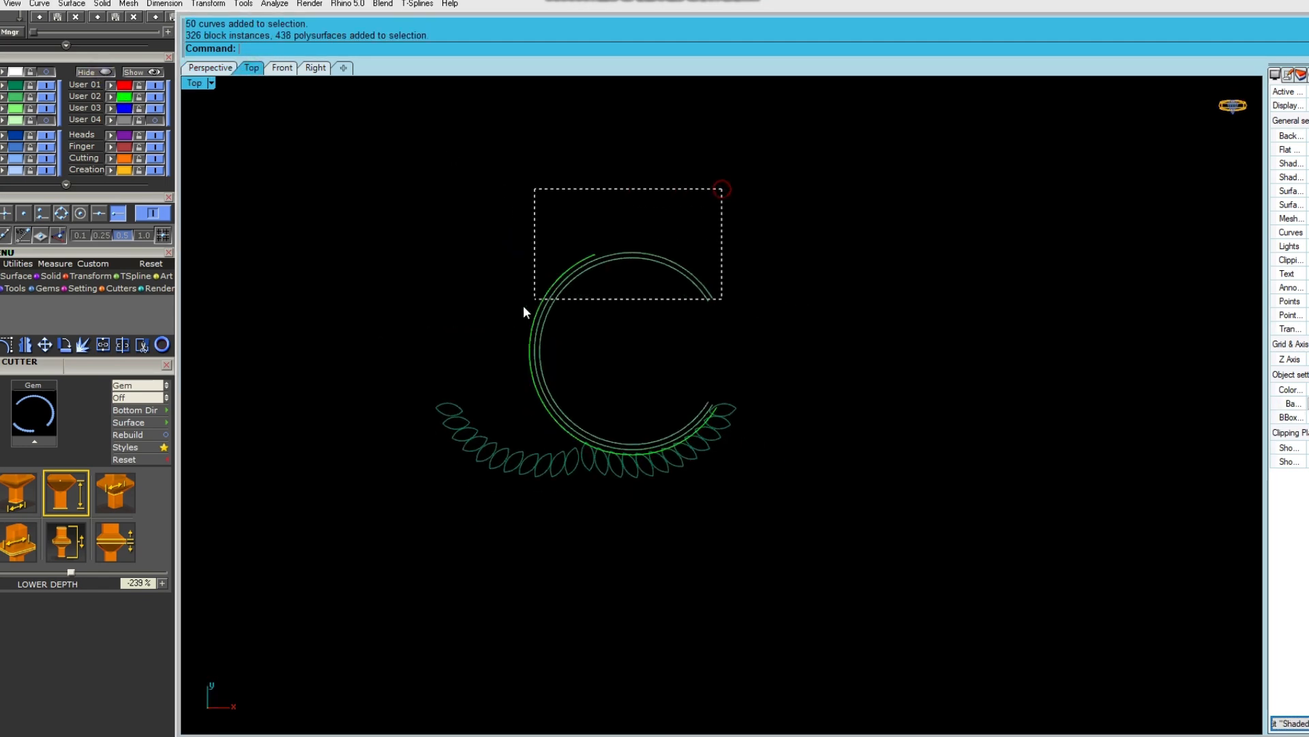
Move the concentric C-shaped guide curves onto the hidden User 04 layer, leaving the leaf outlines in view.
left_click_drag(551, 292, 546, 297)
type("de")
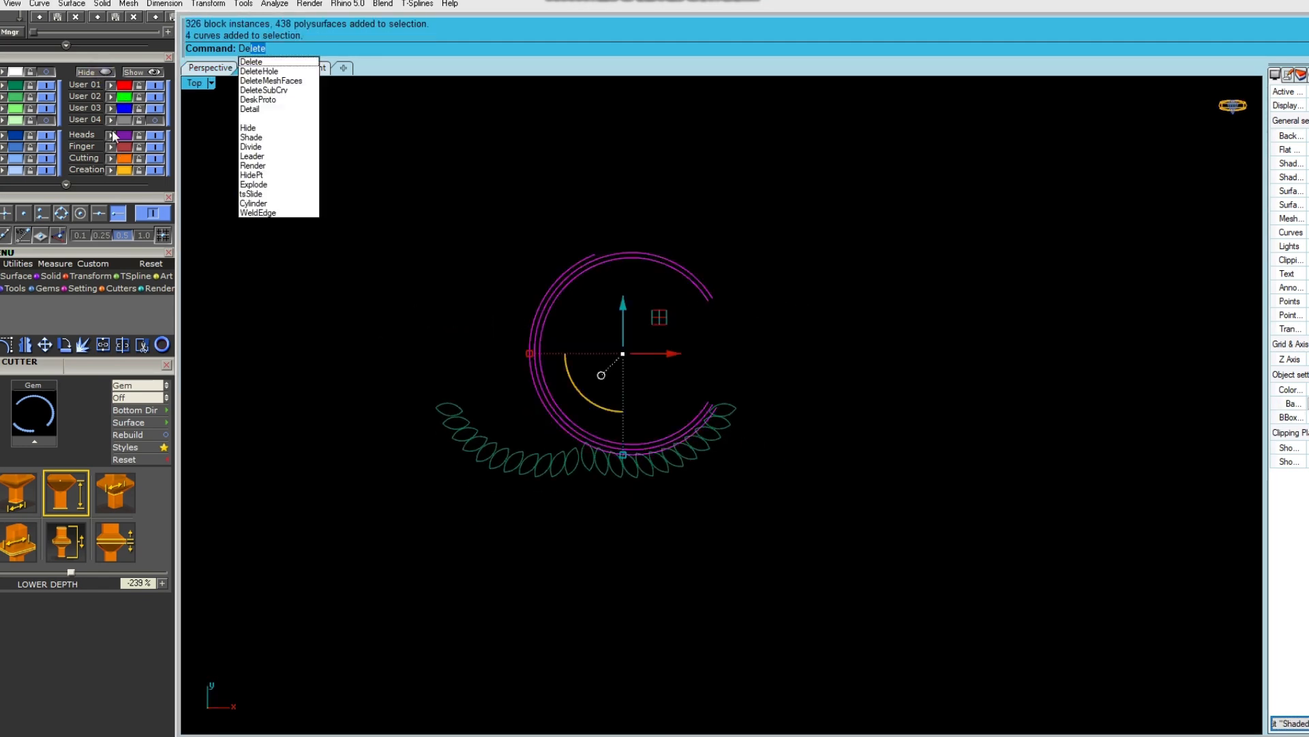
key("Return")
Project all the leaf outline curves onto the construction plane, deleting the input objects.
left_click_drag(434, 295, 757, 527)
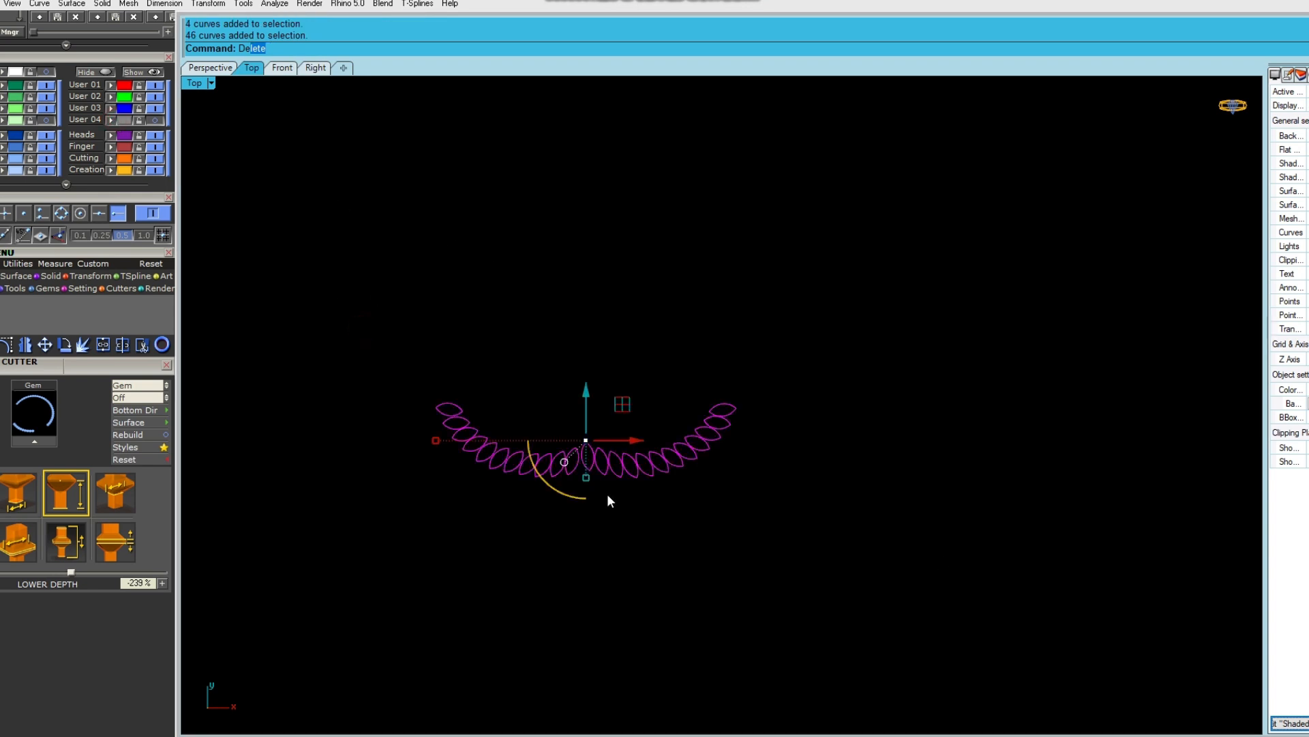
left_click(95, 275)
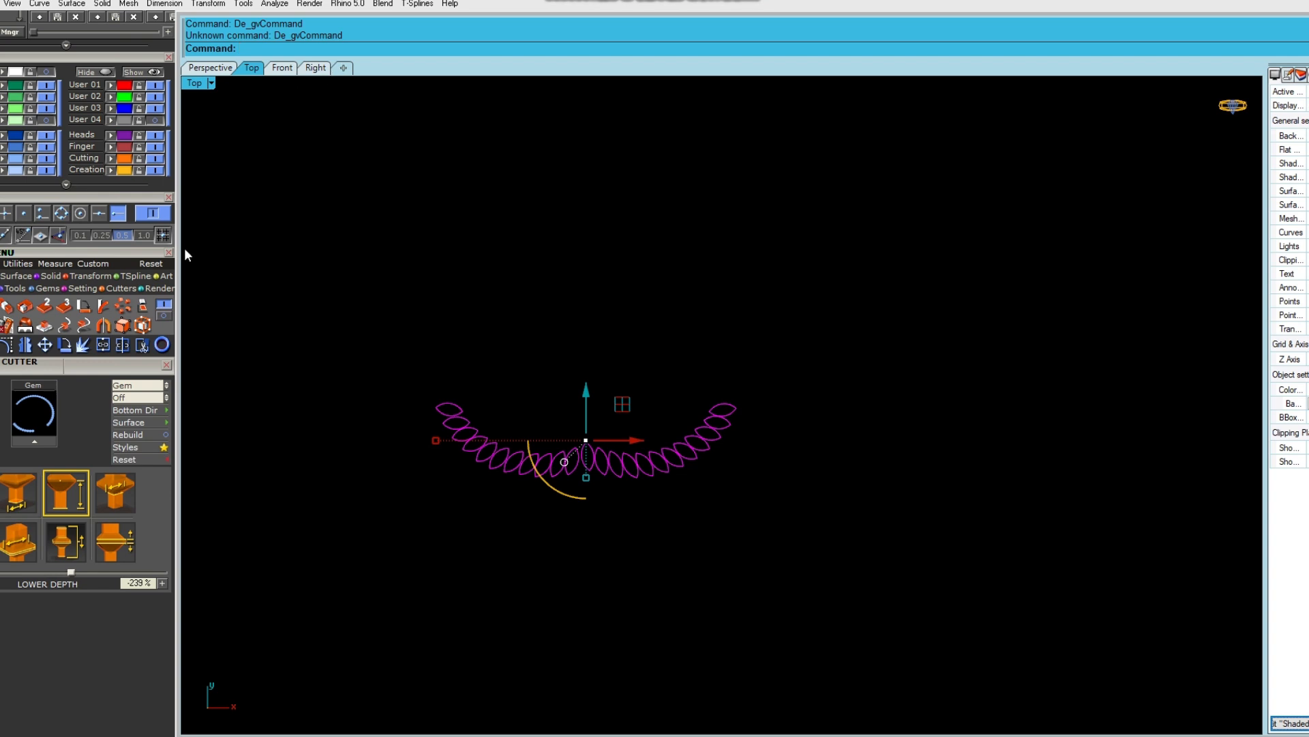
left_click(162, 305)
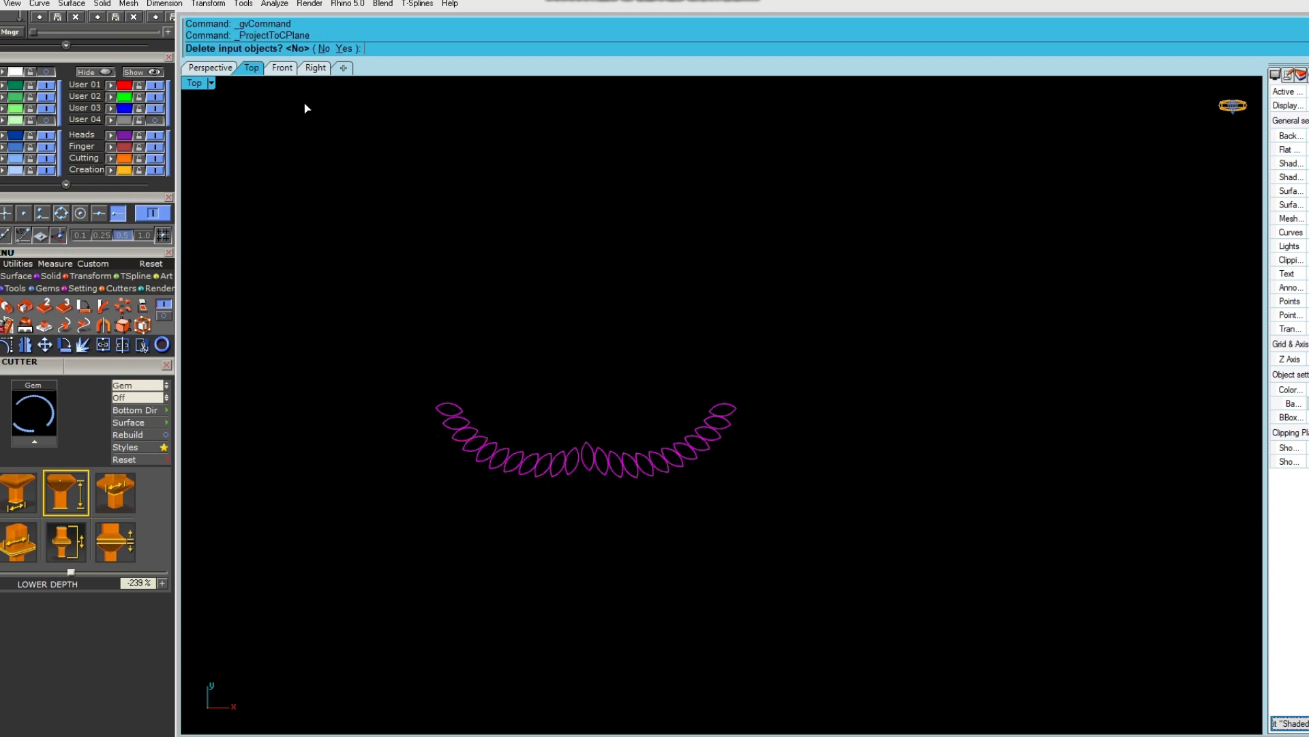
left_click(346, 54)
Deselect the projected leaf outlines and examine how they overlap along the row.
scroll(524, 441, "up", 3)
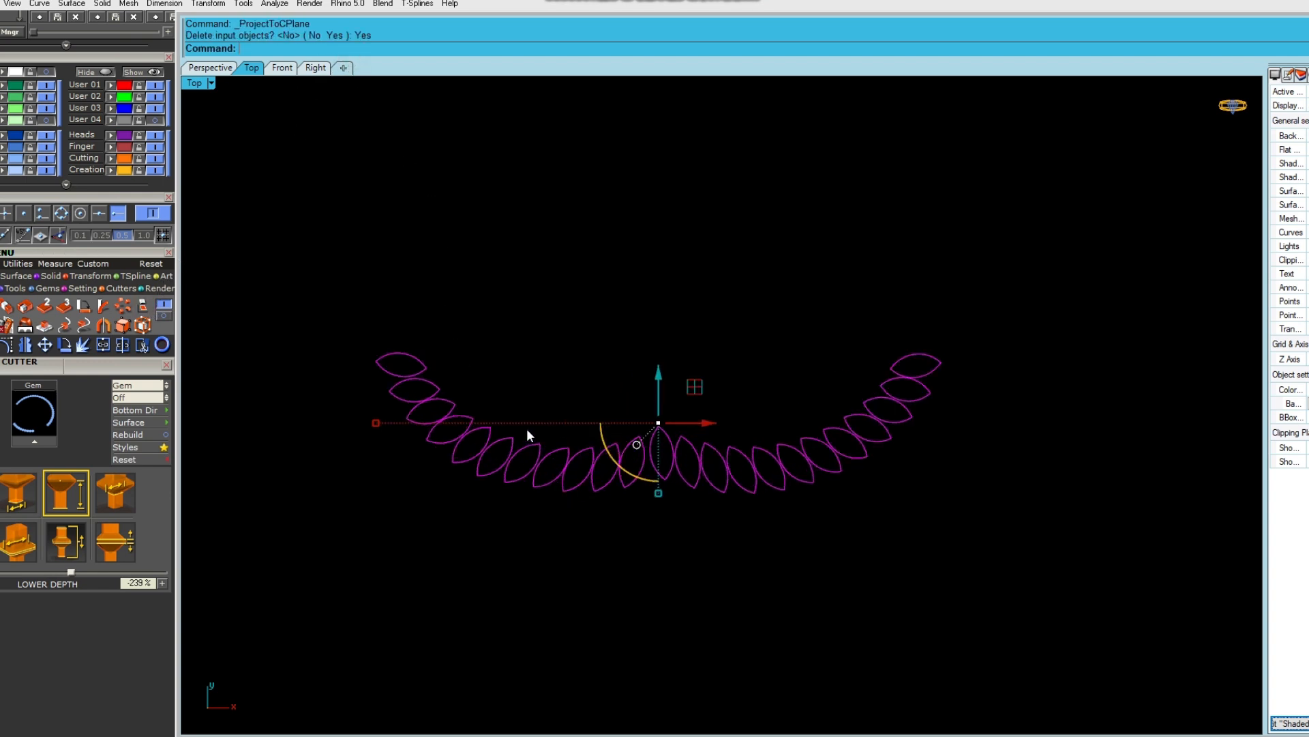
right_click_drag(570, 375, 580, 488)
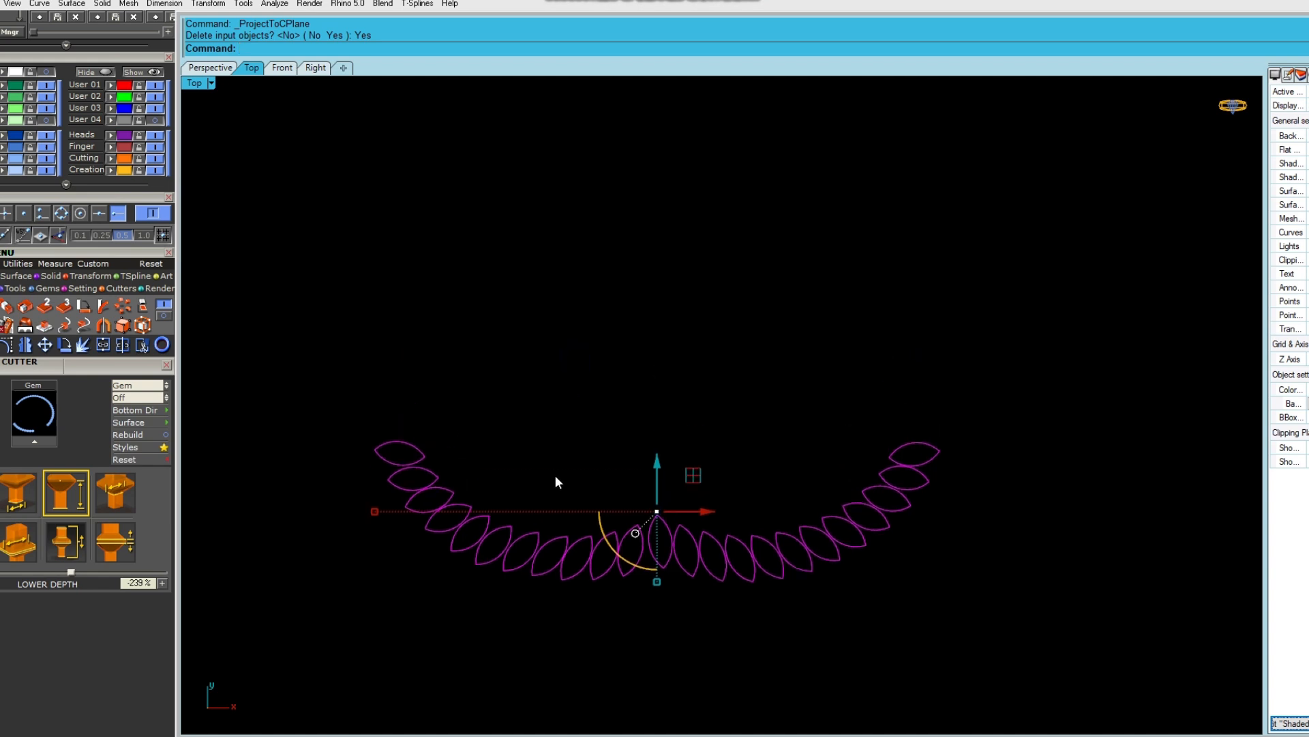
scroll(388, 456, "up", 5)
scroll(436, 443, "down", 3)
scroll(374, 395, "up", 2)
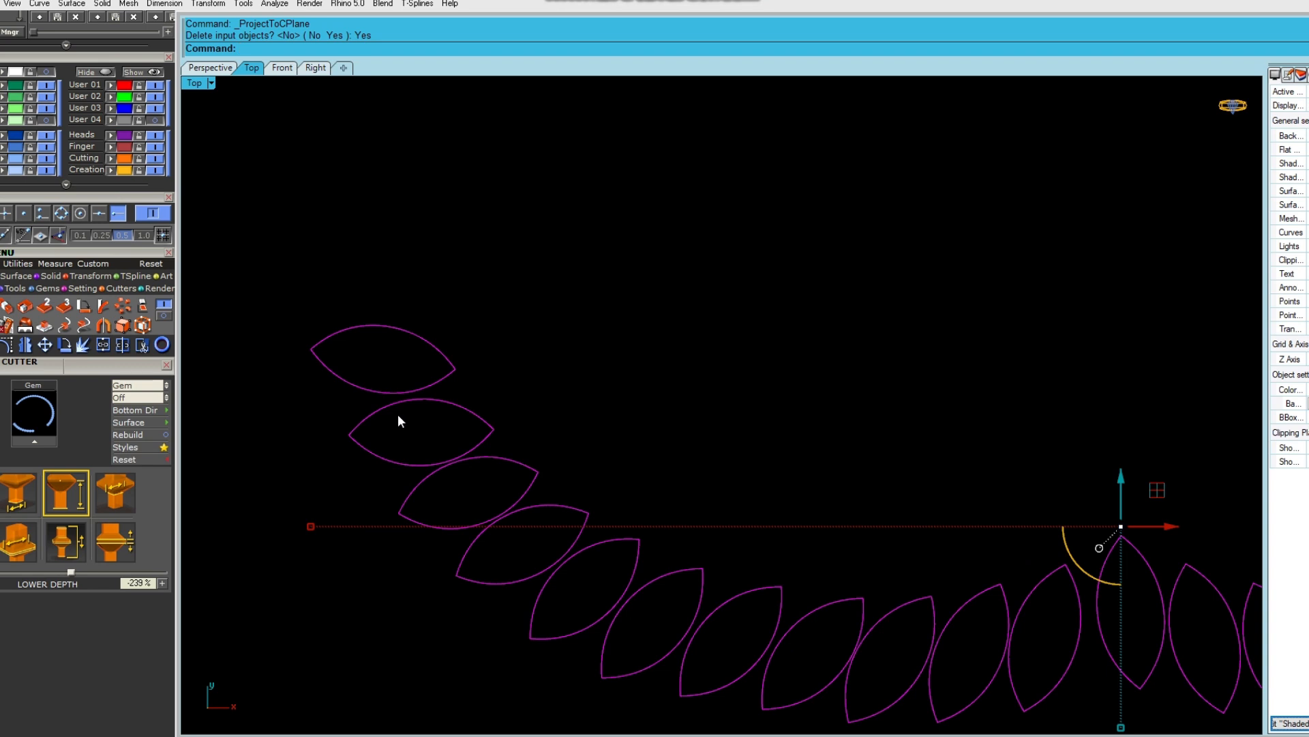
scroll(385, 413, "down", 2)
right_click_drag(653, 438, 564, 407)
left_click(569, 404)
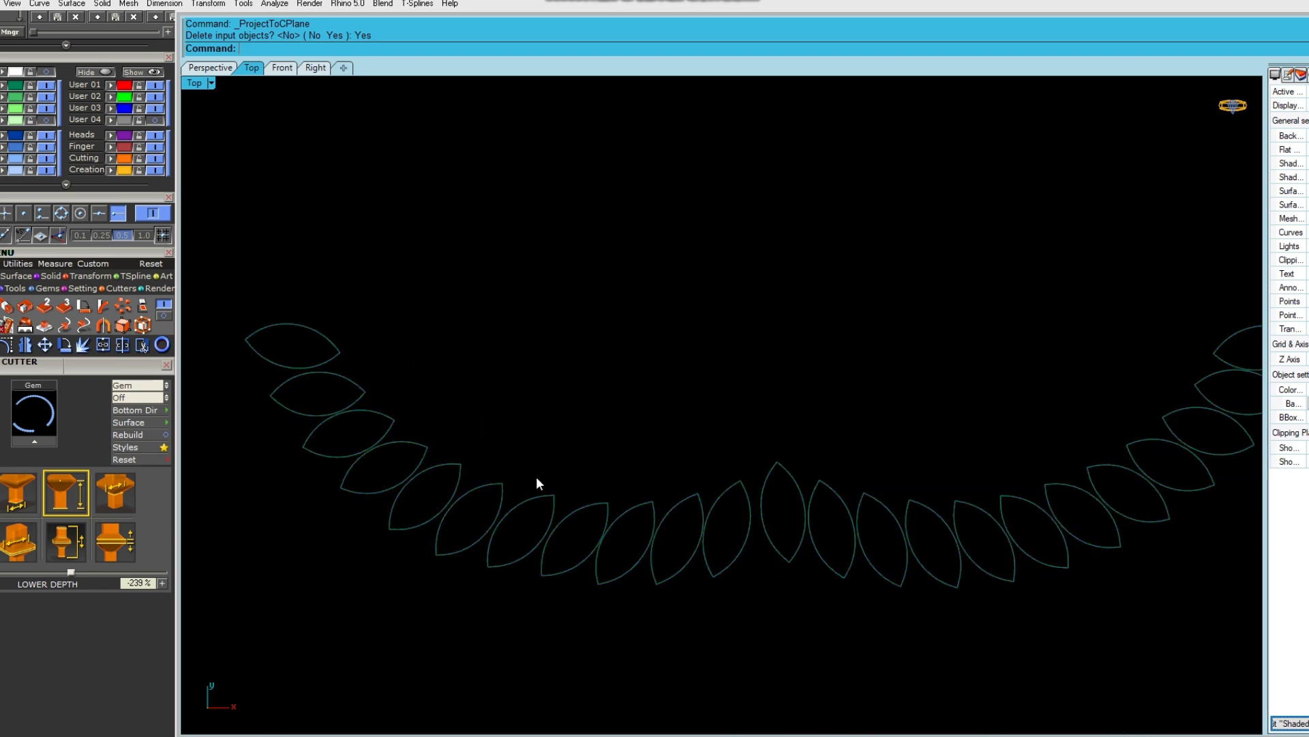
scroll(535, 481, "down", 3)
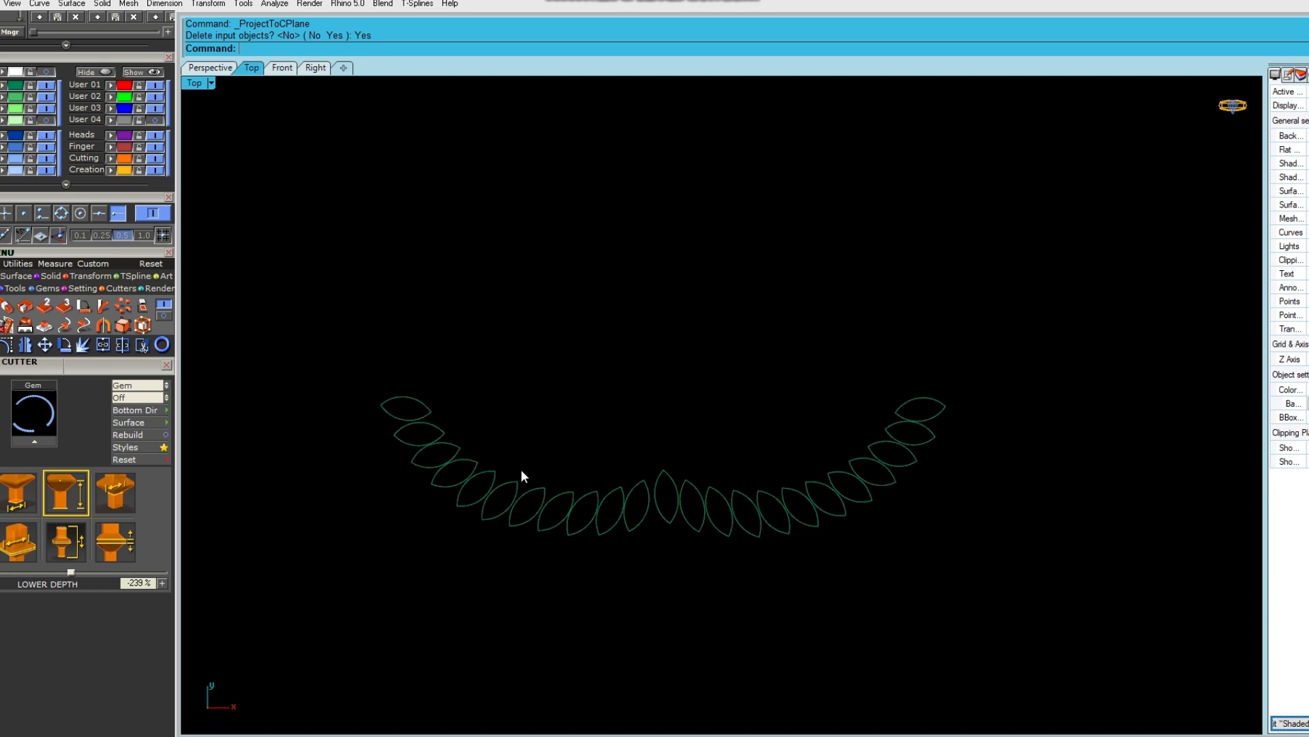
Assign all the projected leaf outlines to the Creation layer.
left_click_drag(564, 409, 313, 316)
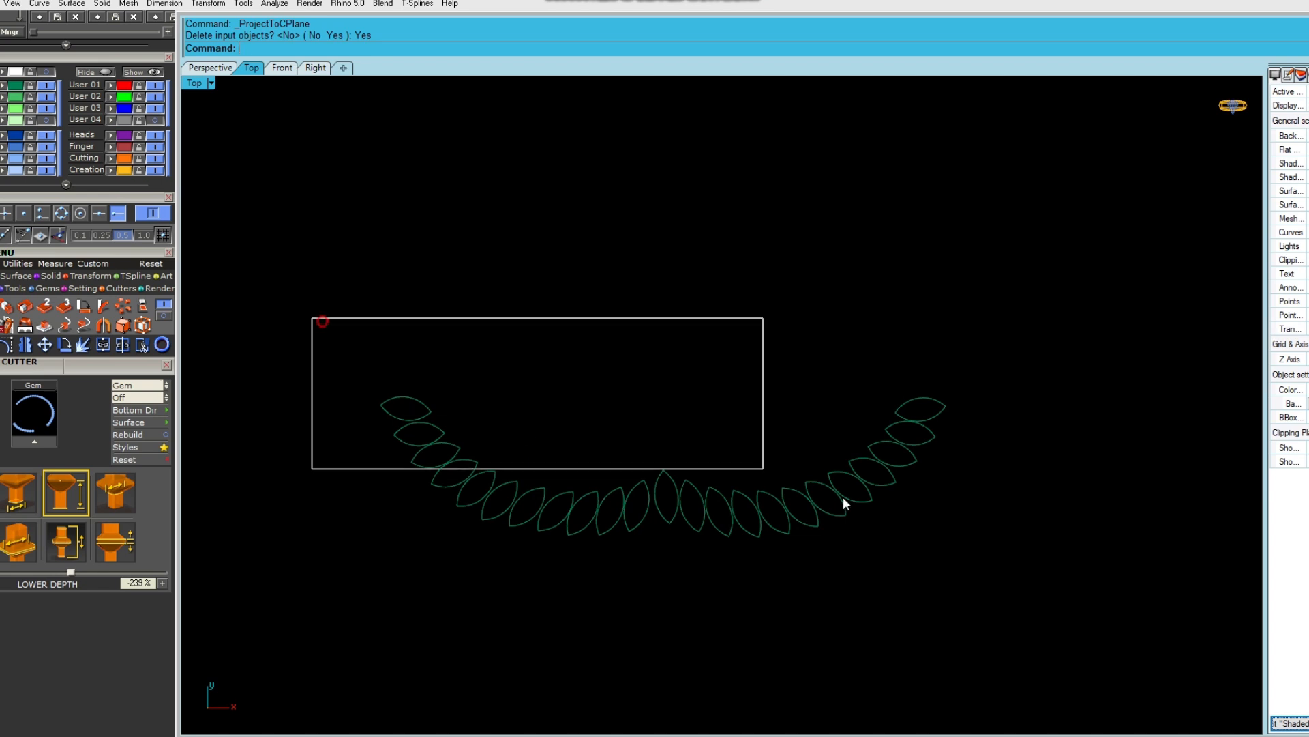
left_click(110, 170)
left_click(280, 192)
Show the User 04 layer to compare its outermost C curve with the leaf outlines, and hide the layer again.
left_click(153, 120)
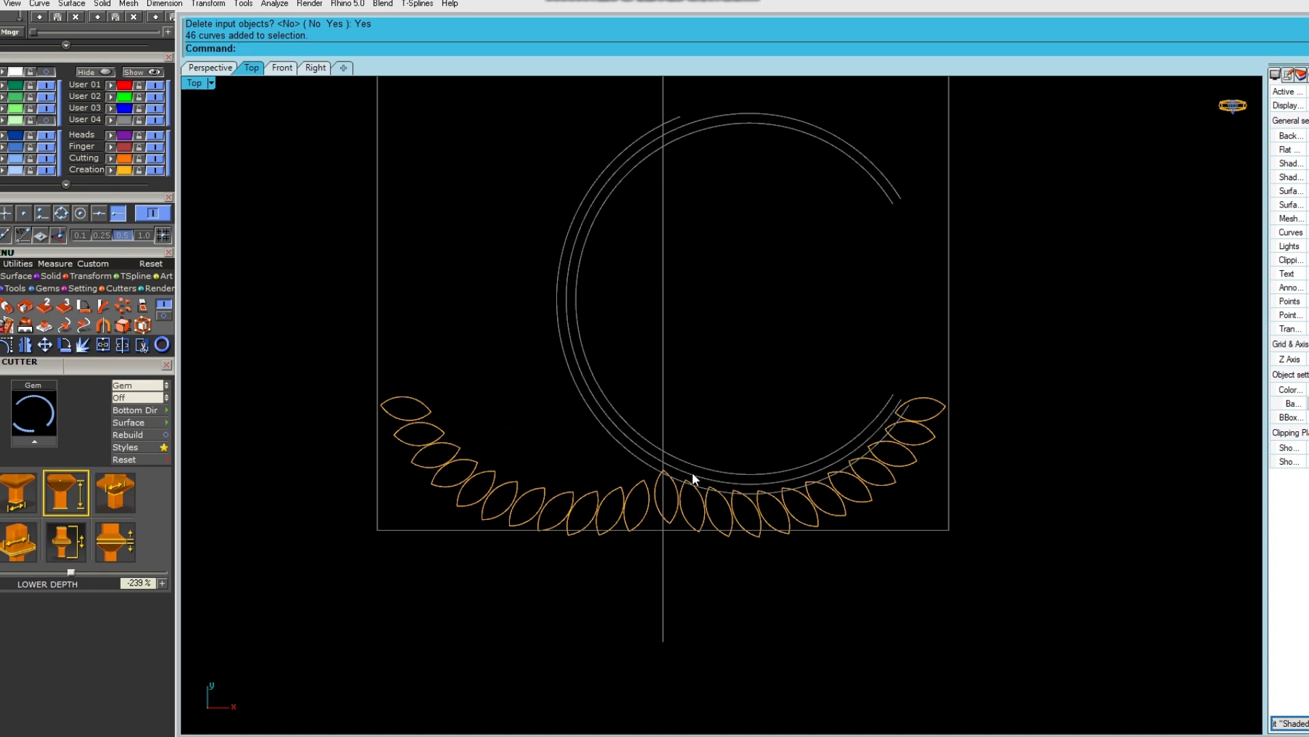
scroll(693, 471, "up", 3)
left_click(706, 487)
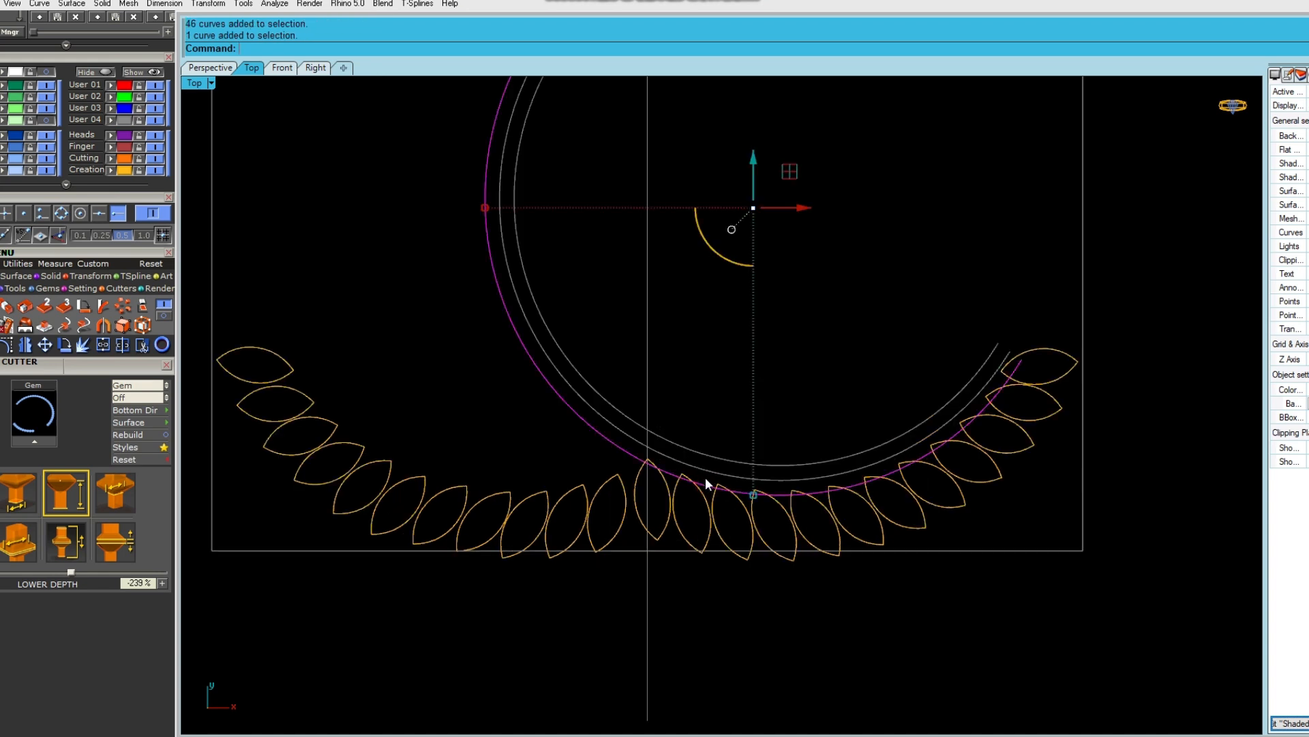
left_click(155, 121)
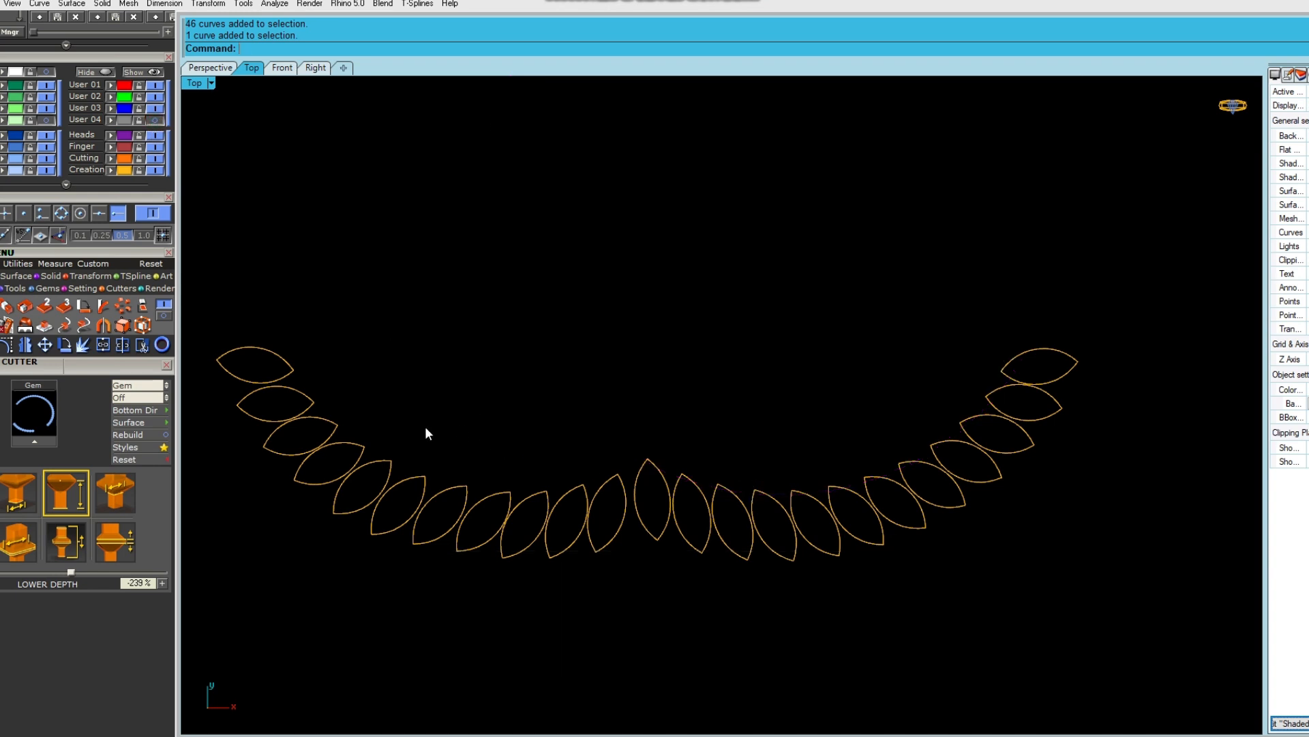
Start an interpolated curve above the left end leaf and run it through the middles of the left arm's leaves.
scroll(256, 370, "up", 3)
type("l2")
key("Return")
scroll(274, 374, "up", 4)
scroll(215, 280, "down", 6)
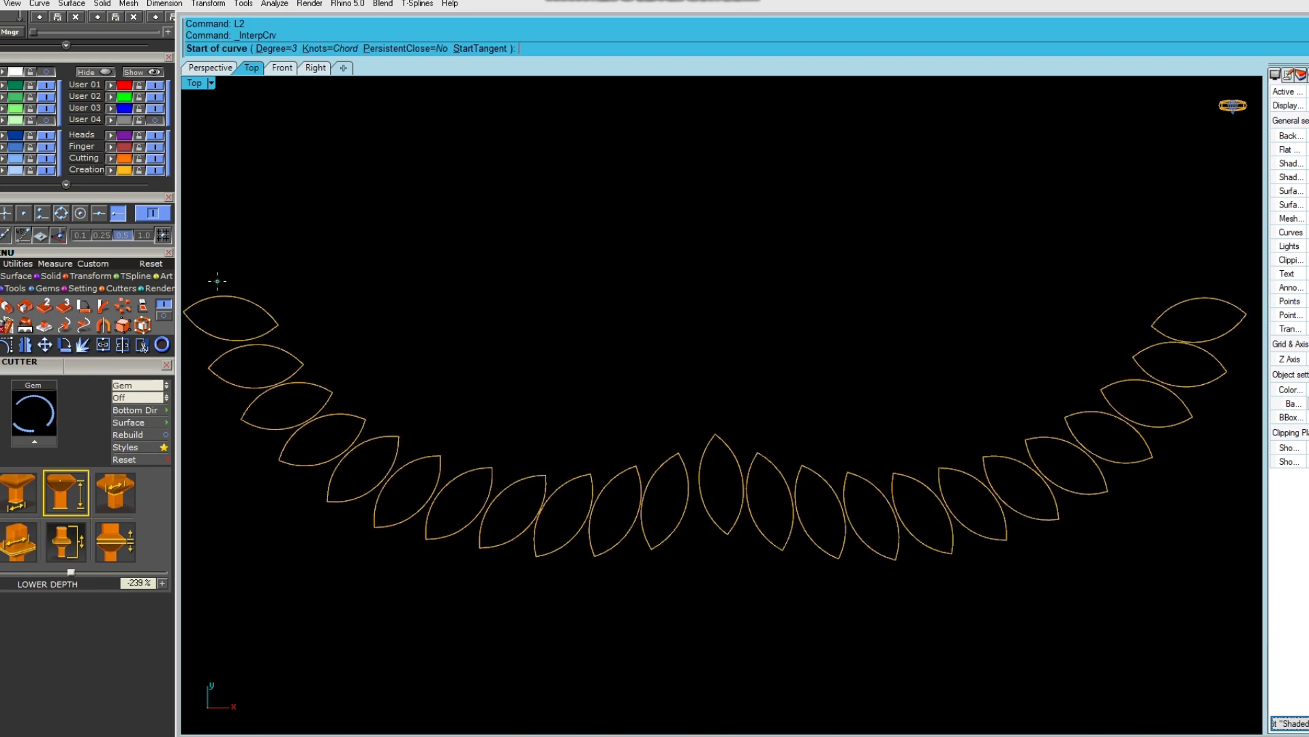
left_click(216, 281)
left_click(262, 381)
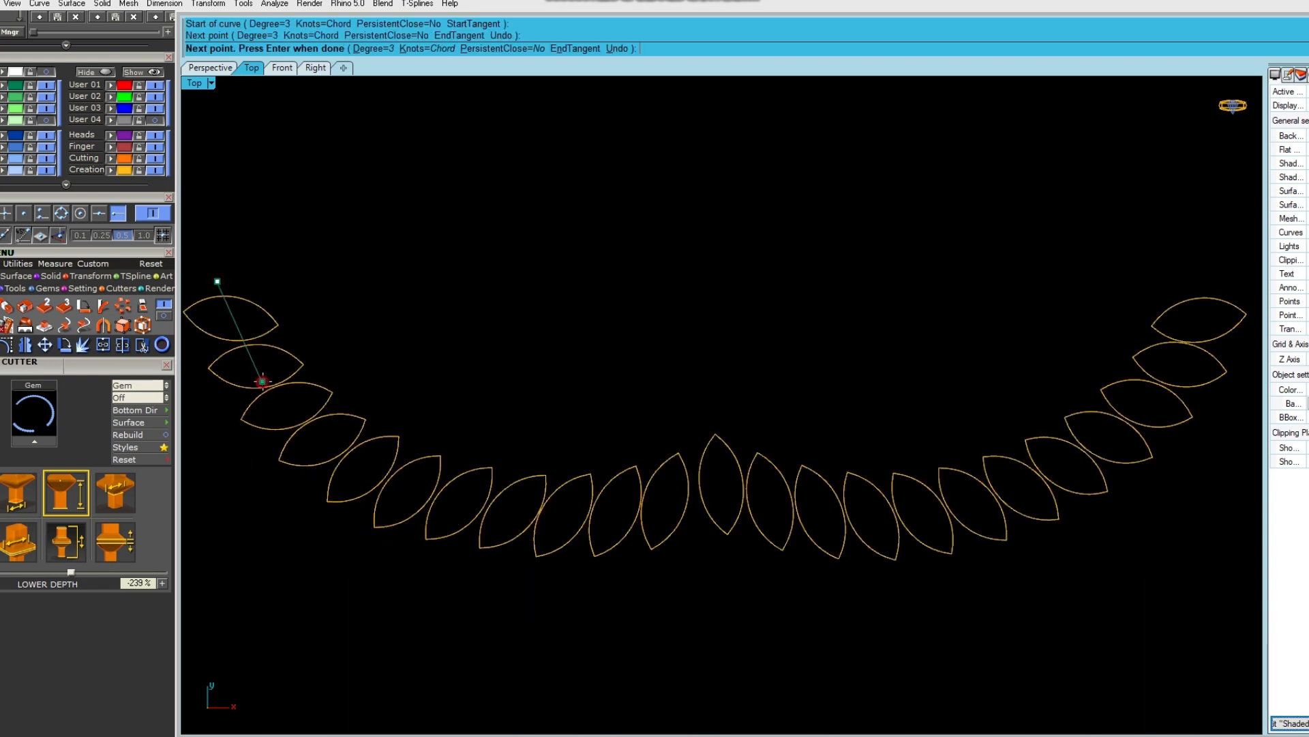
left_click(356, 469)
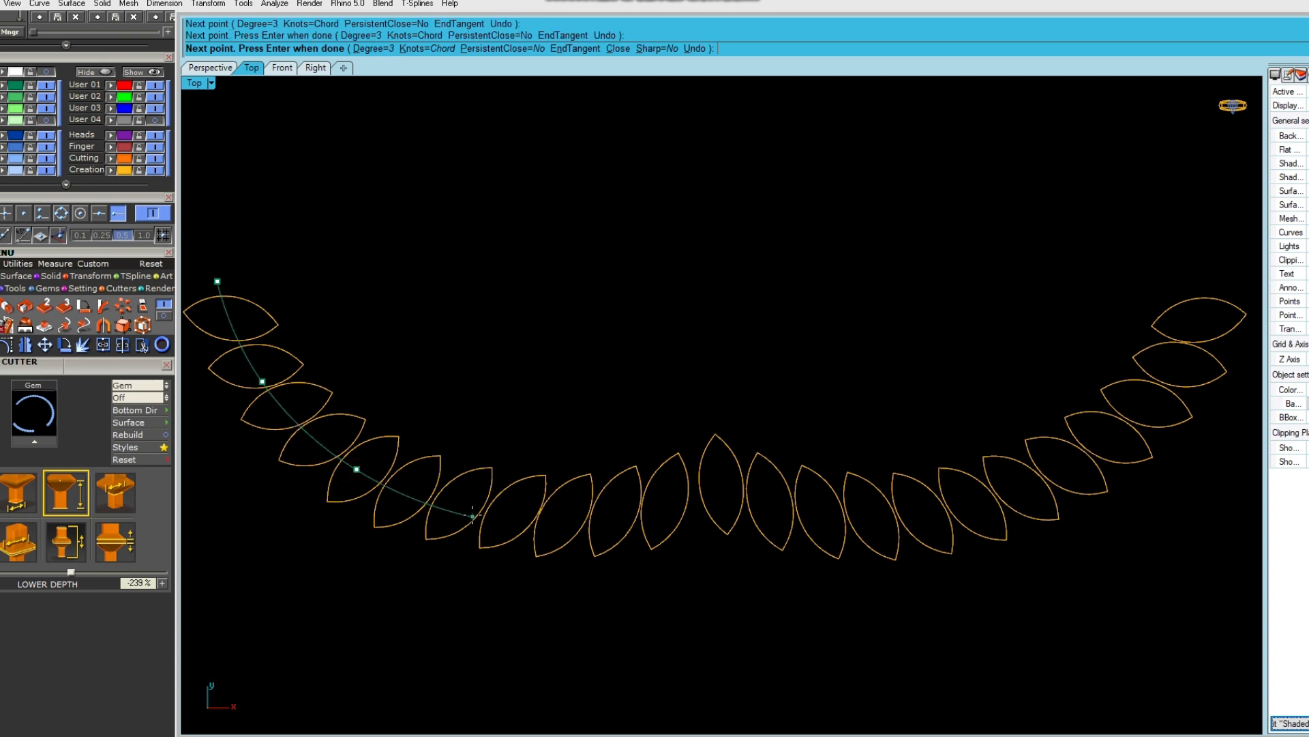
scroll(472, 515, "up", 3)
left_click(465, 509)
Continue the interpolated curve through the central leaf, arching over its middle and dipping into the neighbouring leaves.
right_click_drag(629, 532, 456, 513)
left_click(597, 513)
left_click(626, 476)
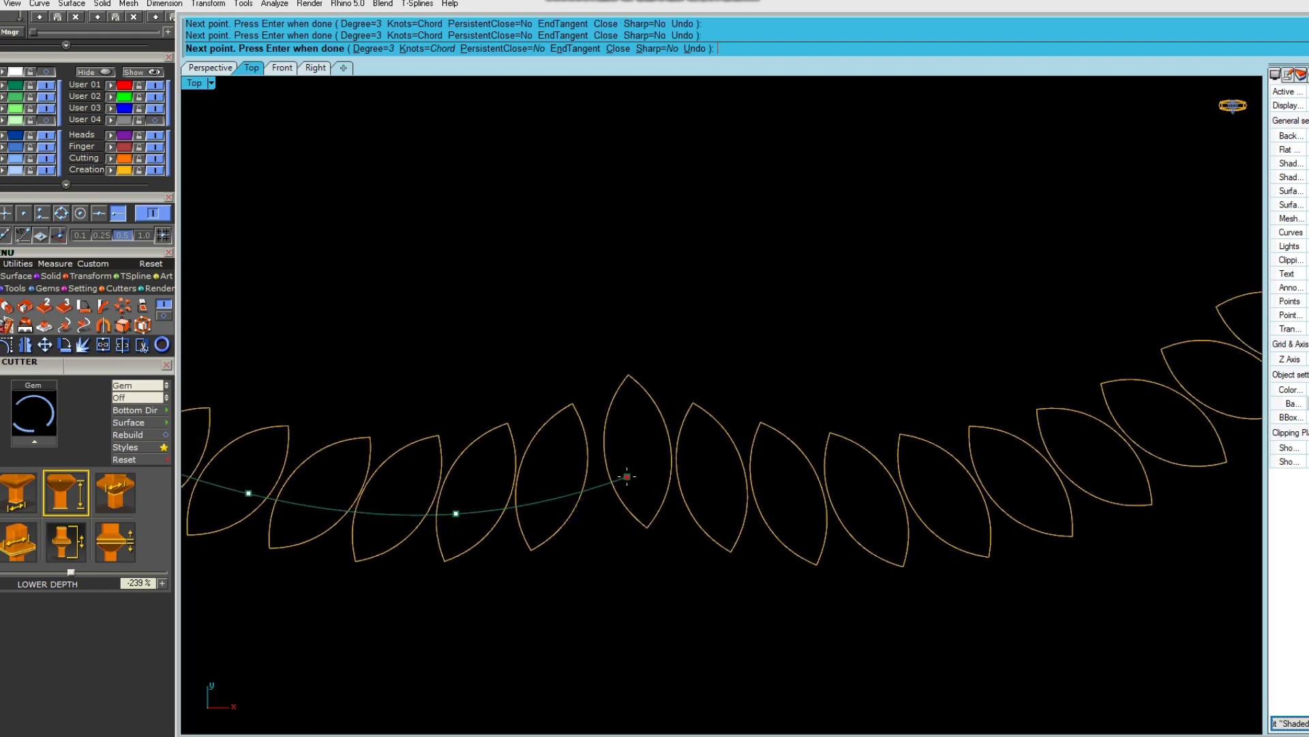
left_click(644, 469)
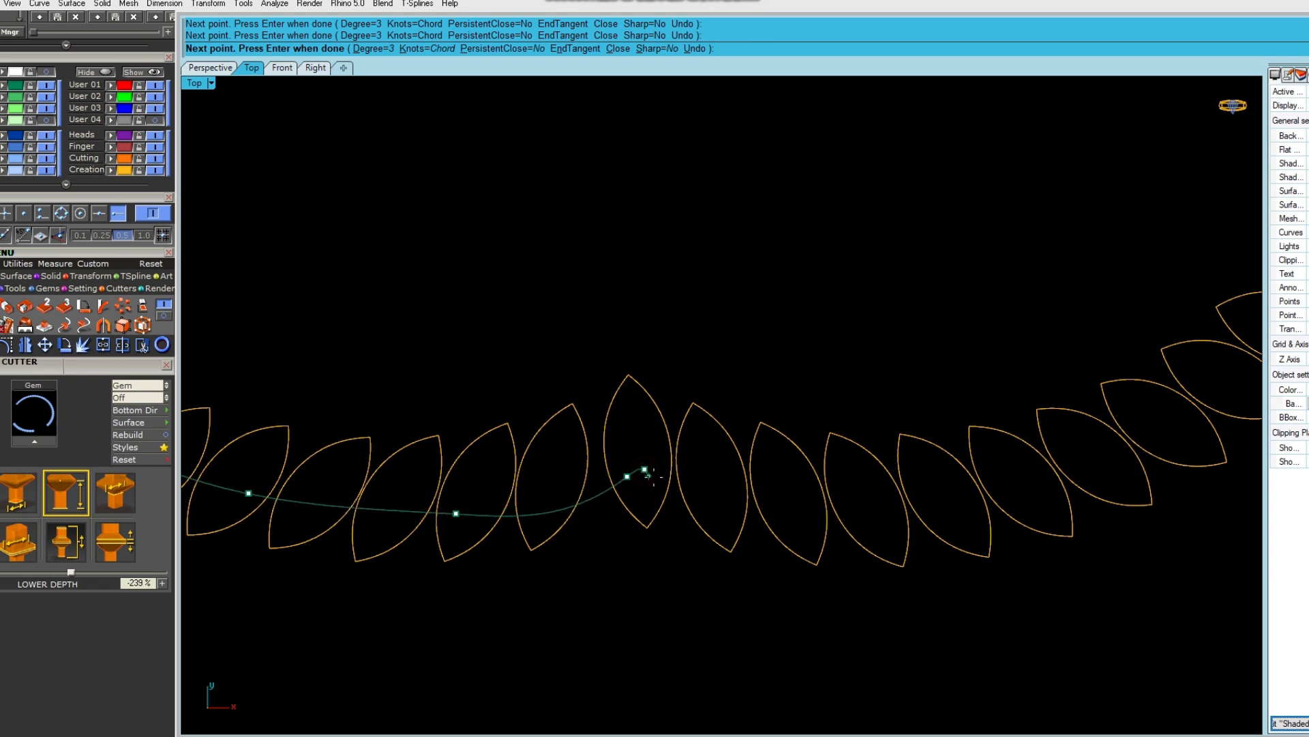
left_click(692, 502)
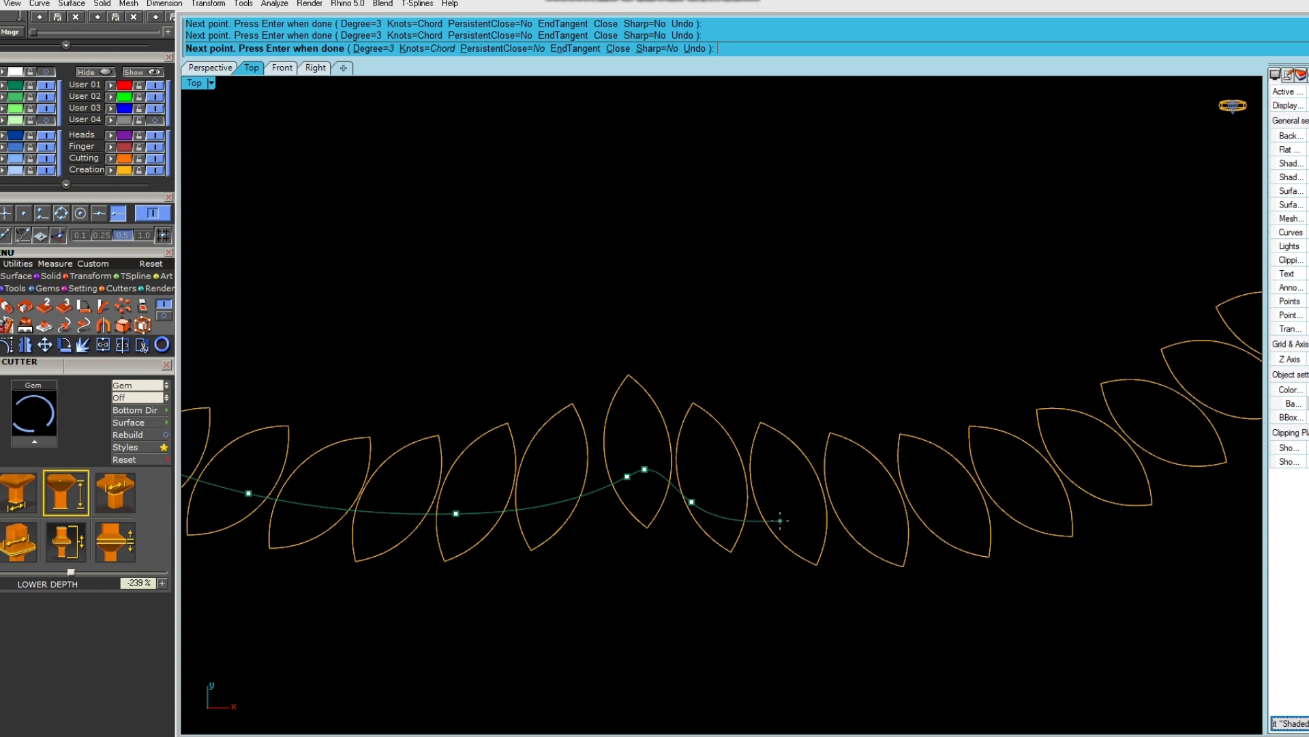
left_click(743, 507)
left_click(797, 519)
Extend the interpolated curve through the right arm's leaves and finish it just beyond the end leaf.
right_click_drag(796, 519, 596, 500)
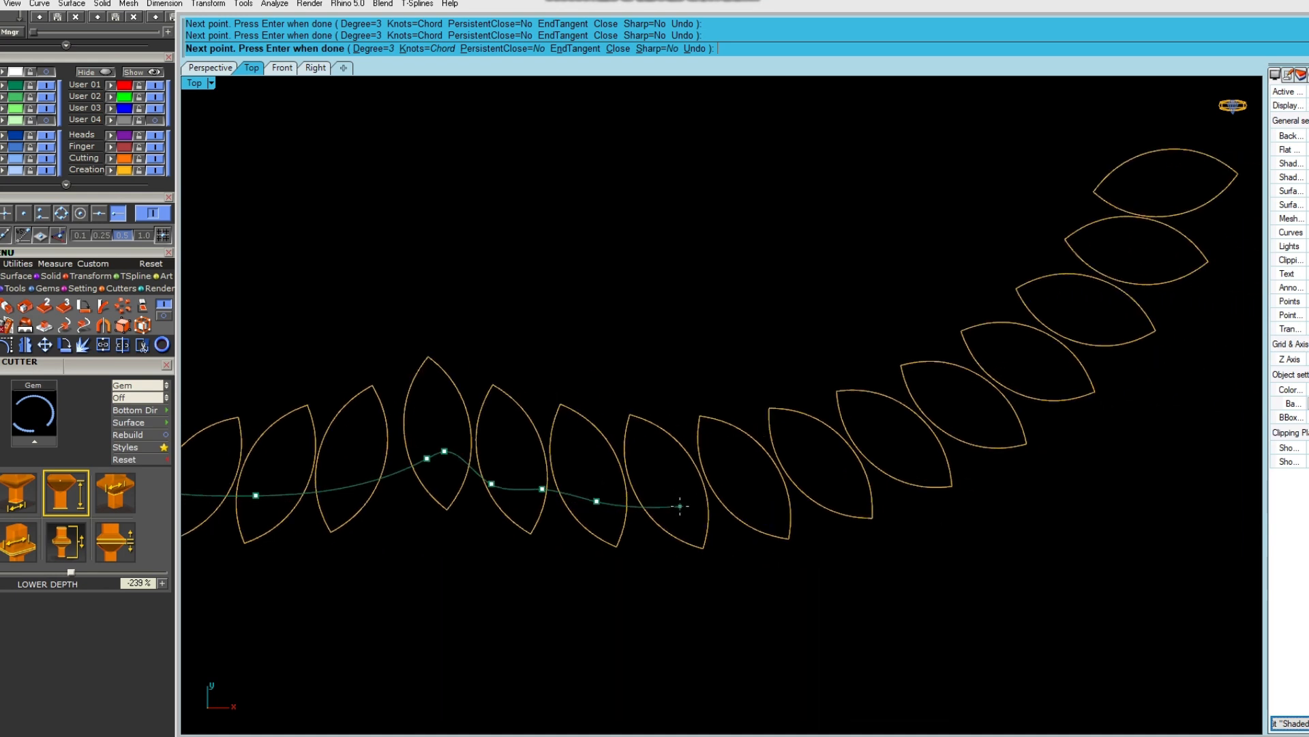
left_click(738, 501)
left_click(895, 457)
right_click_drag(896, 458, 551, 524)
left_click(731, 419)
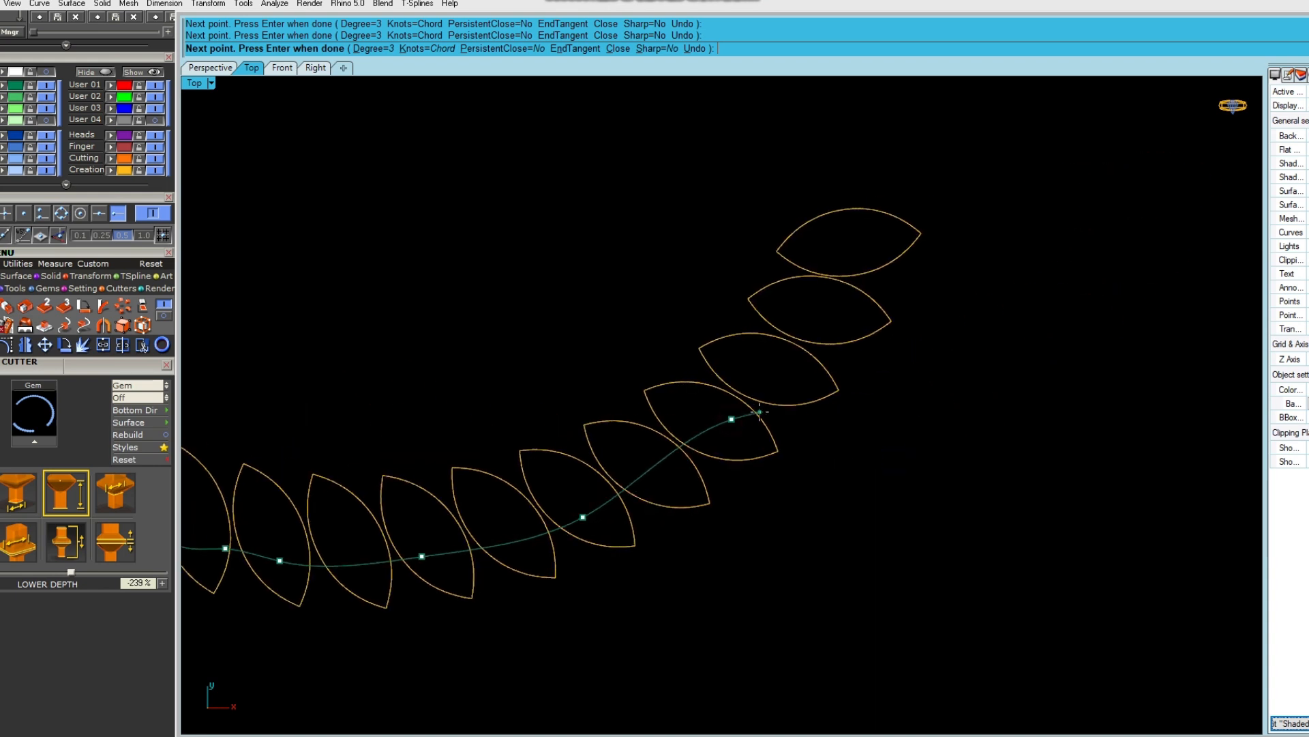
right_click_drag(891, 263, 817, 371)
left_click(776, 425)
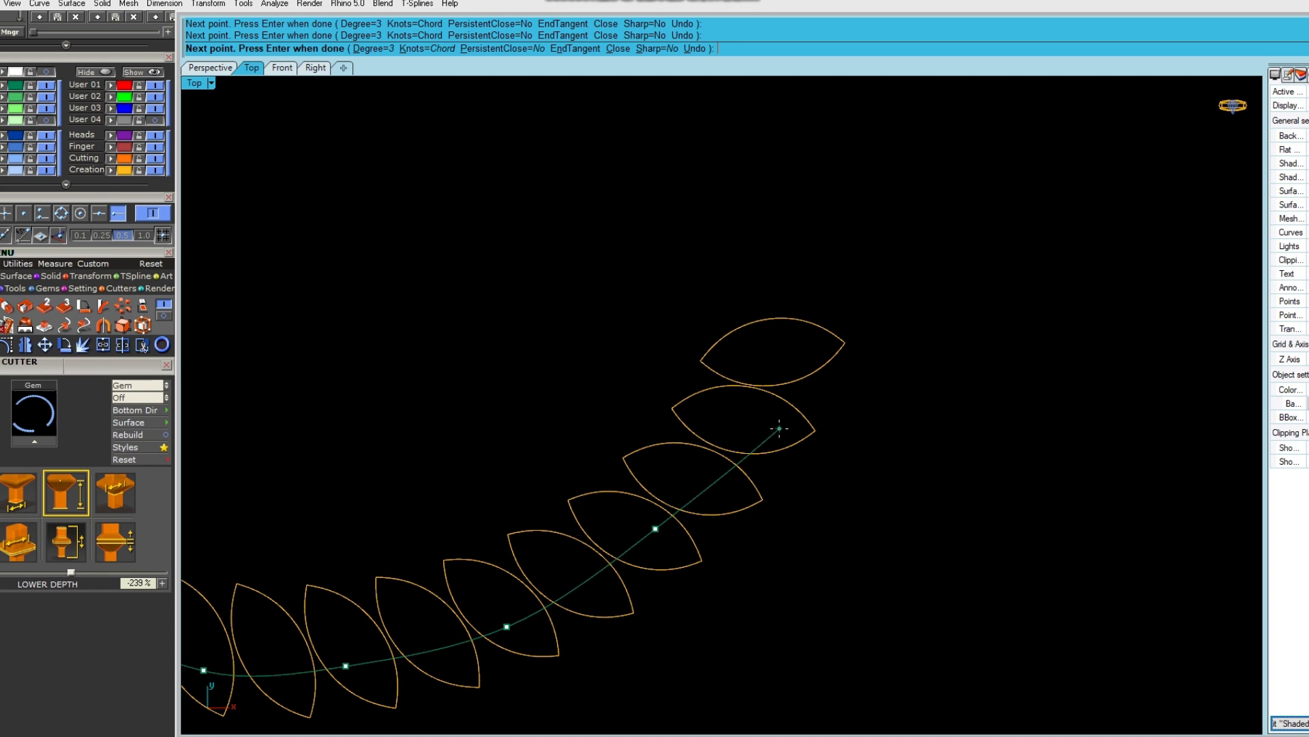
left_click(827, 257)
key("Return")
Turn on the interpolated curve's control points and reposition the peak point inside the central leaf.
left_click(822, 284)
scroll(822, 284, "down", 5)
left_click(7, 344)
scroll(460, 395, "up", 8)
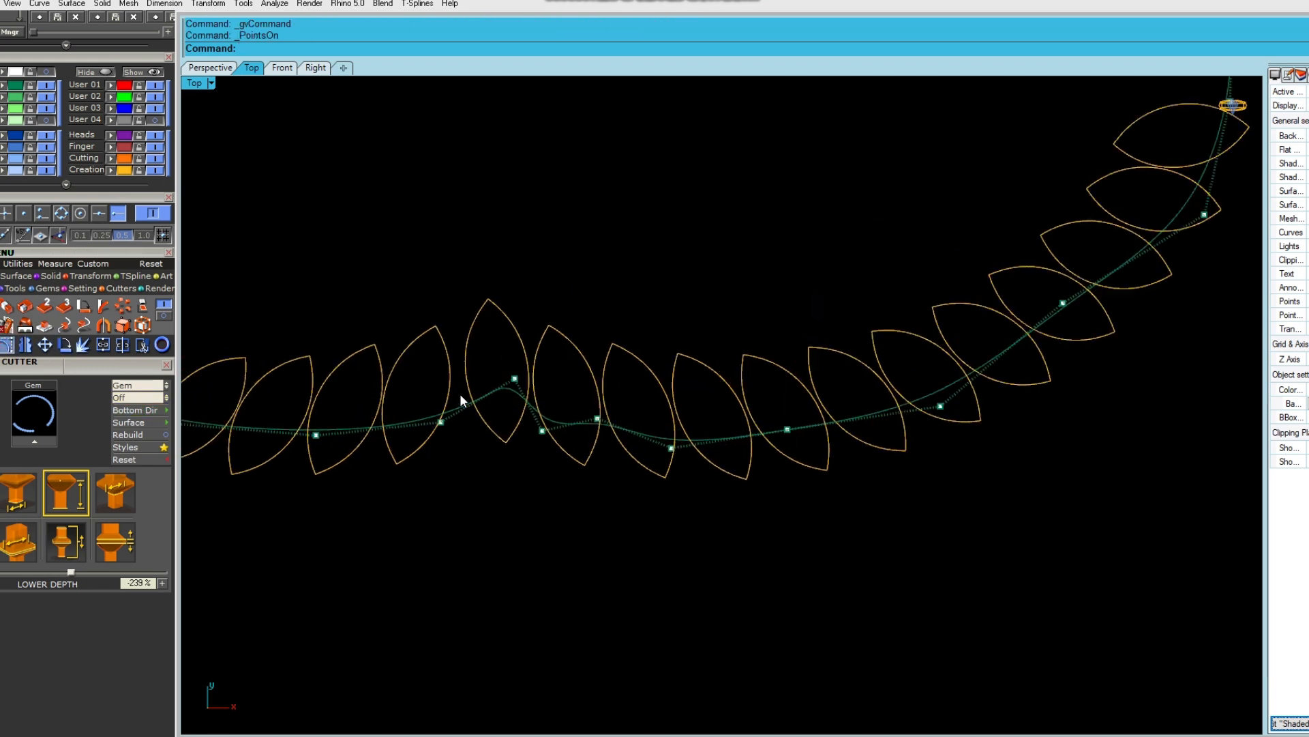
left_click(526, 377)
scroll(551, 365, "up", 4)
left_click_drag(551, 341, 530, 355)
left_click(551, 396)
left_click(576, 503)
Shift the control points beside the central leaf to smooth the curve on both sides of its peak.
left_click_drag(613, 467, 602, 420)
left_click(637, 437)
left_click(704, 474)
left_click_drag(741, 437, 751, 456)
left_click(781, 455)
scroll(629, 425, "down", 3)
left_click_drag(463, 462, 467, 467)
left_click_drag(490, 423, 501, 430)
Adjust the control points along the right arm so the curve follows the middles of the leaves.
scroll(800, 455, "down", 3)
right_click_drag(801, 456, 645, 429)
left_click_drag(704, 326, 794, 427)
scroll(763, 429, "up", 4)
right_click_drag(929, 417, 567, 464)
right_click_drag(803, 309, 739, 425)
left_click_drag(740, 424, 812, 392)
Reposition the last control points at the curve's right end so it crosses the end leaves evenly.
right_click_drag(946, 376, 858, 442)
left_click_drag(841, 314, 968, 366)
right_click_drag(955, 347, 930, 396)
left_click_drag(920, 343, 900, 335)
right_click_drag(940, 334, 944, 369)
right_click_drag(944, 369, 944, 383, "ctrl")
left_click_drag(919, 362, 910, 364)
right_click_drag(925, 365, 968, 496, "ctrl")
Reposition the first control points at the curve's left end to centre it through the end leaves.
scroll(424, 401, "up", 2)
left_click(335, 288)
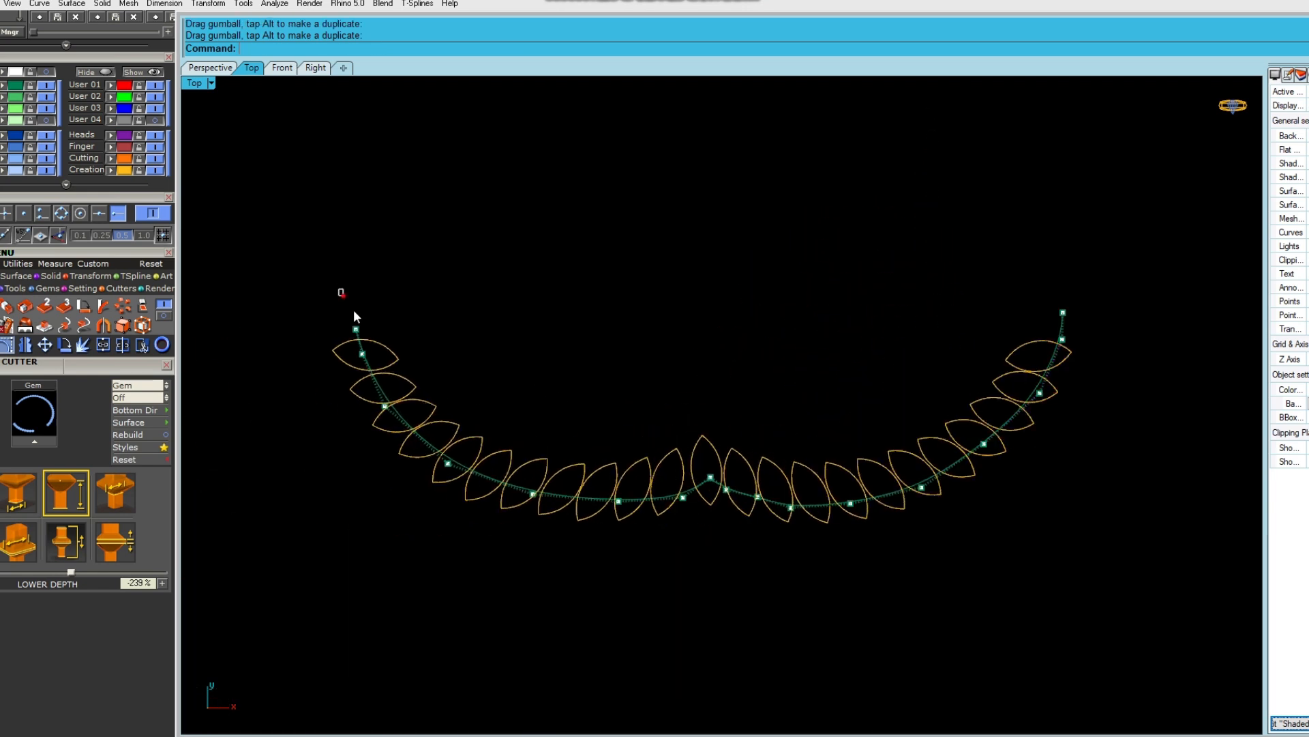
left_click_drag(334, 285, 396, 379)
scroll(398, 380, "up", 4)
left_click(348, 391)
left_click_drag(295, 389, 429, 473)
left_click(441, 395)
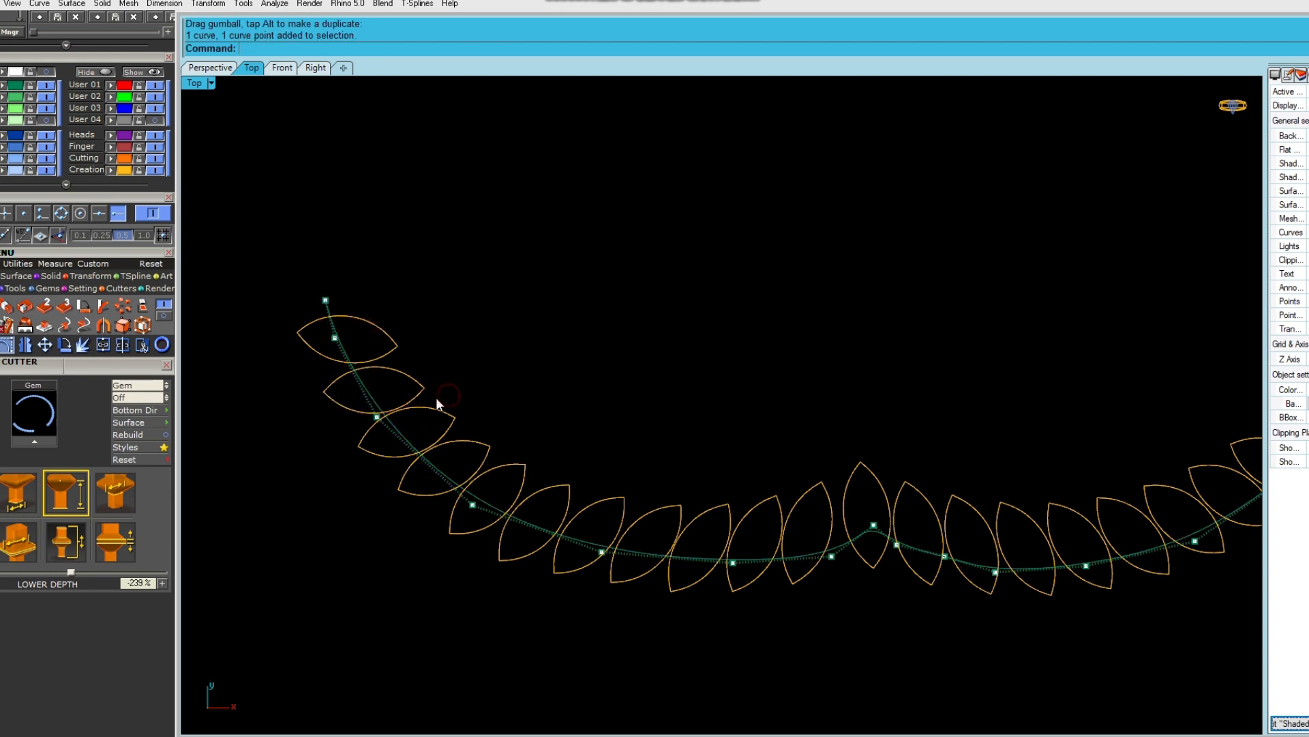
Nudge the control point between the second and third leaves at the left end inward, and turn off the control points.
left_click(378, 415)
scroll(397, 416, "up", 6)
left_click_drag(398, 416, 407, 417)
scroll(491, 420, "down", 6)
left_click(677, 431)
key("Escape")
Select all the leaf outlines on the Creation layer and join their edges into single curves.
left_click(125, 172)
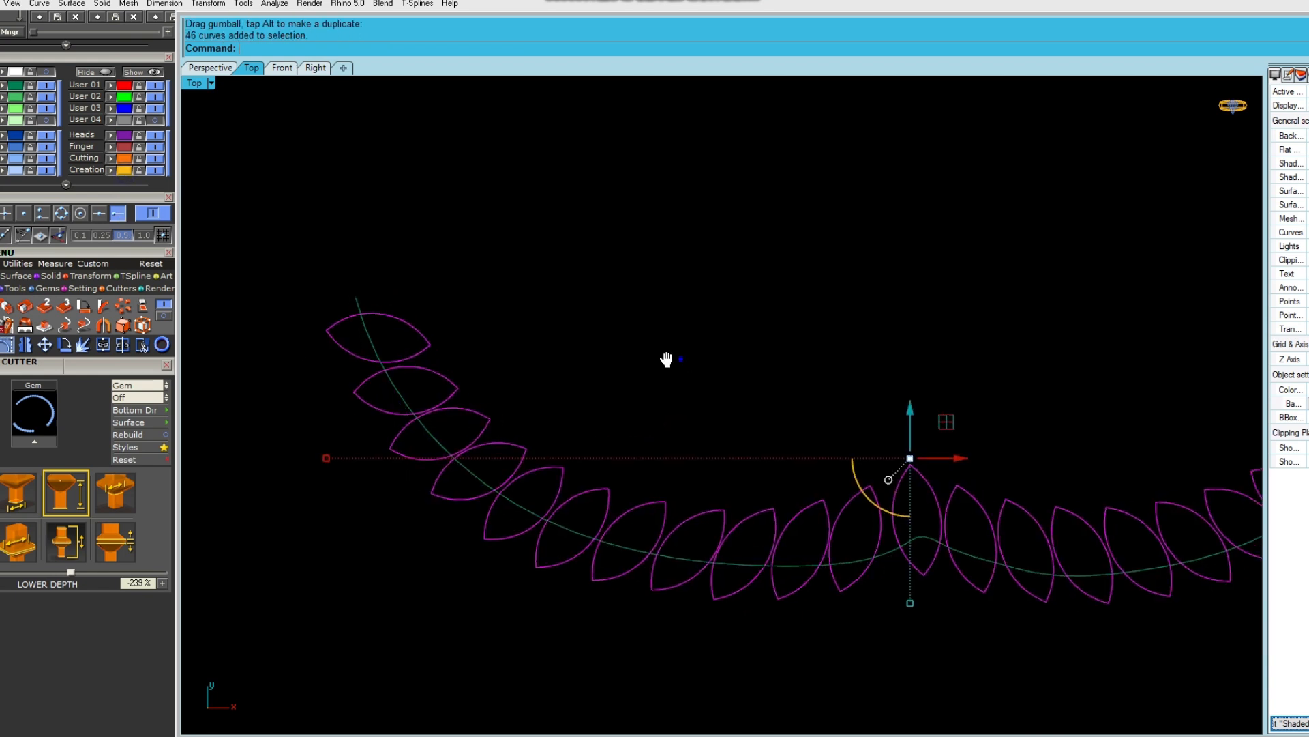
right_click_drag(683, 357, 537, 347)
type("Join")
key("Return")
Check that the leaf outlines are joined by selecting individual leaves at both ends of the row.
left_click(537, 346)
left_click(398, 463)
left_click(377, 433)
left_click(353, 419)
left_click(325, 382)
left_click(293, 337)
scroll(750, 382, "down", 6)
right_click_drag(842, 382, 504, 416)
left_click(686, 381)
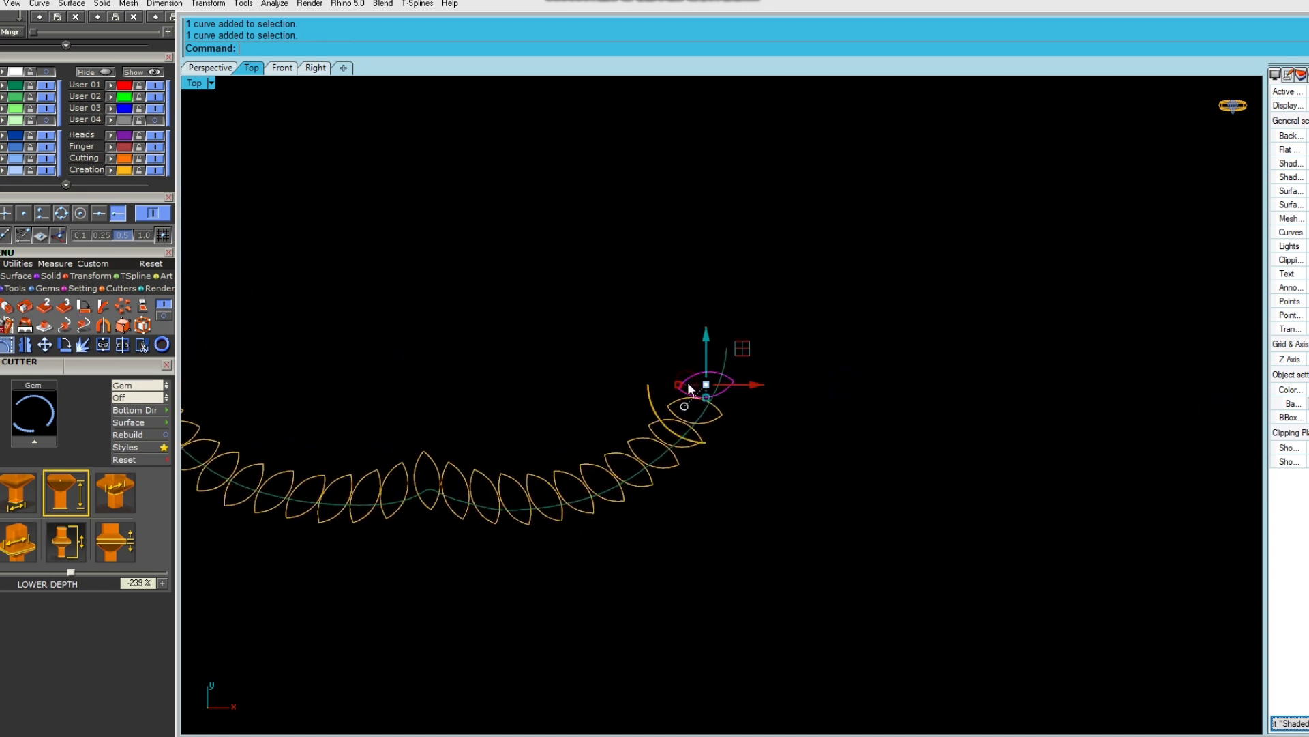
scroll(686, 381, "down", 4)
left_click(763, 474)
Trim away the inner halves of the leaf outlines at the right end, using the interpolated curve as cutter.
left_click_drag(246, 304, 943, 567)
scroll(506, 431, "up", 4)
left_click(551, 482)
type("t")
key("Return")
scroll(841, 332, "up", 4)
left_click(838, 321)
left_click(812, 369)
left_click(776, 410)
left_click_drag(768, 372, 682, 464)
left_click_drag(693, 415, 646, 486)
Trim the inner halves of the leaf outlines from the right arm across the middle of the row.
left_click_drag(646, 420, 575, 497)
left_click_drag(589, 444, 561, 523)
left_click_drag(617, 445, 395, 503)
right_click_drag(407, 492, 683, 494)
left_click_drag(683, 430, 520, 512)
left_click_drag(545, 448, 414, 522)
right_click_drag(418, 504, 604, 504)
Trim the inner halves of the remaining leaf outlines up to the row's left end and finish trimming.
left_click_drag(616, 459, 485, 504)
right_click_drag(492, 472, 564, 504)
left_click_drag(540, 450, 480, 505)
right_click_drag(495, 475, 564, 533)
left_click_drag(540, 448, 476, 507)
left_click_drag(474, 398, 445, 453)
right_click(445, 453)
Delete the interpolated cutting curve, keeping only the outer leaf tips.
scroll(497, 444, "down", 5)
right_click_drag(682, 493, 493, 487)
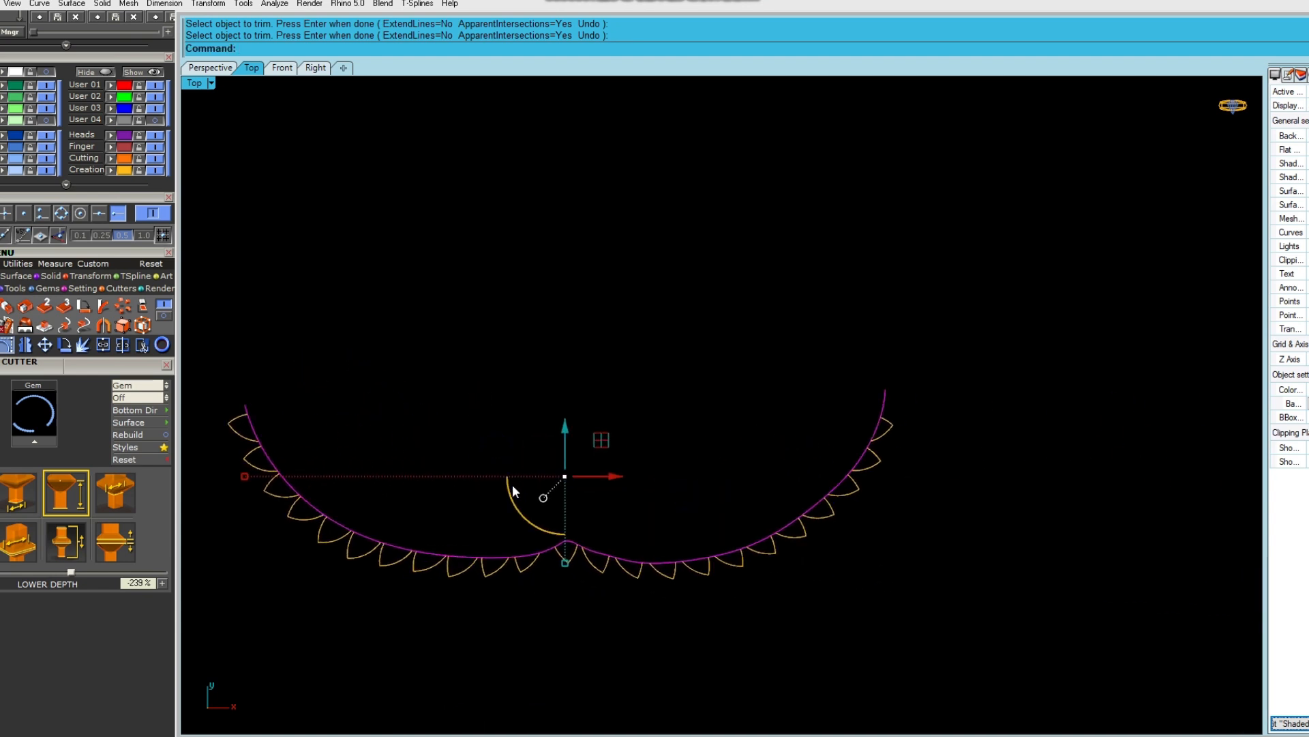
key("Delete")
Try offsetting one leaf tip outline in the left arm inward by 0.6.
right_click_drag(435, 559, 485, 558)
scroll(401, 566, "up", 2)
scroll(401, 549, "up", 4)
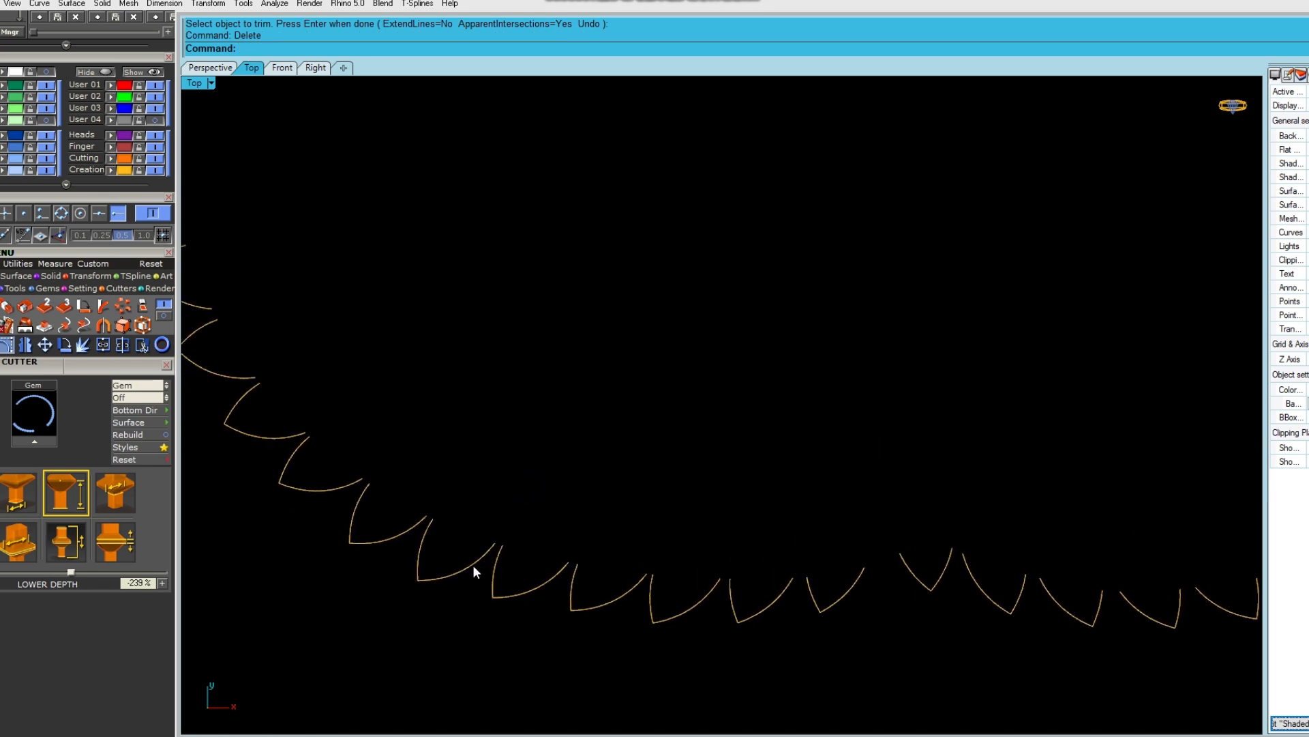
scroll(481, 567, "up", 2)
scroll(512, 541, "down", 3)
scroll(488, 545, "down", 2)
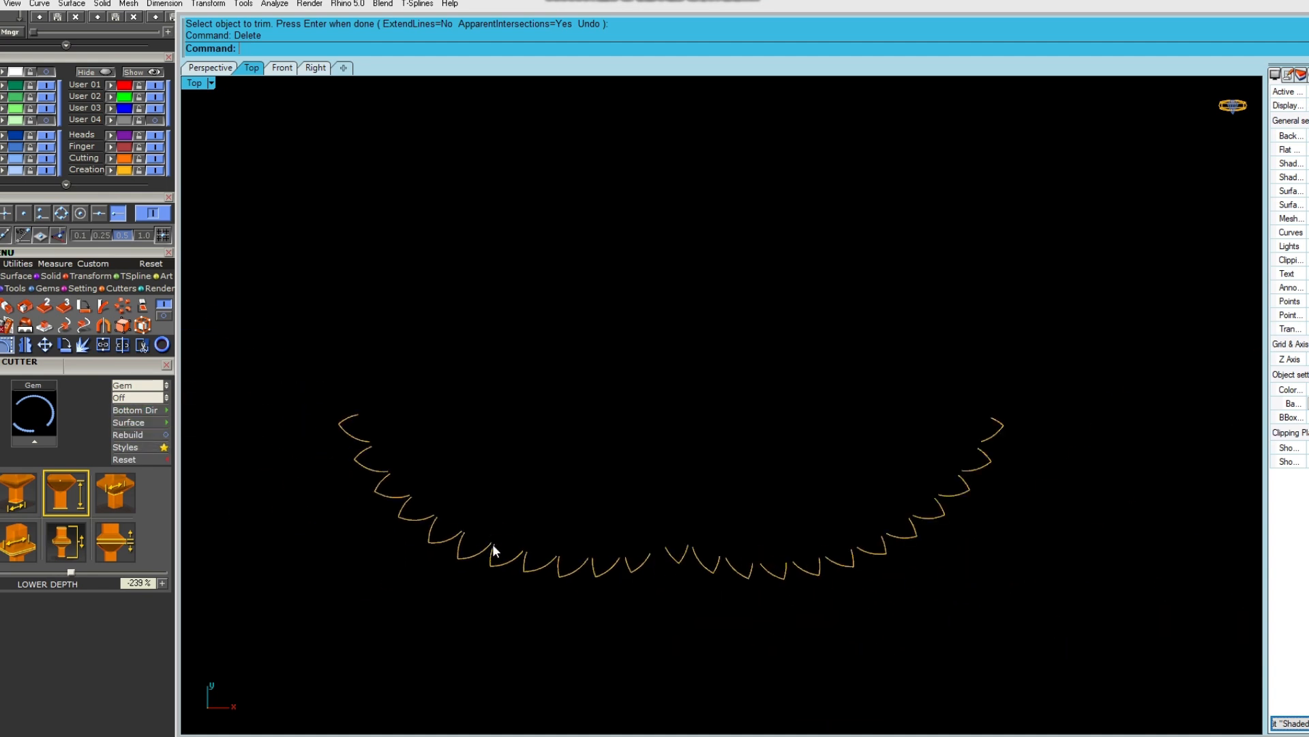
scroll(497, 543, "up", 1)
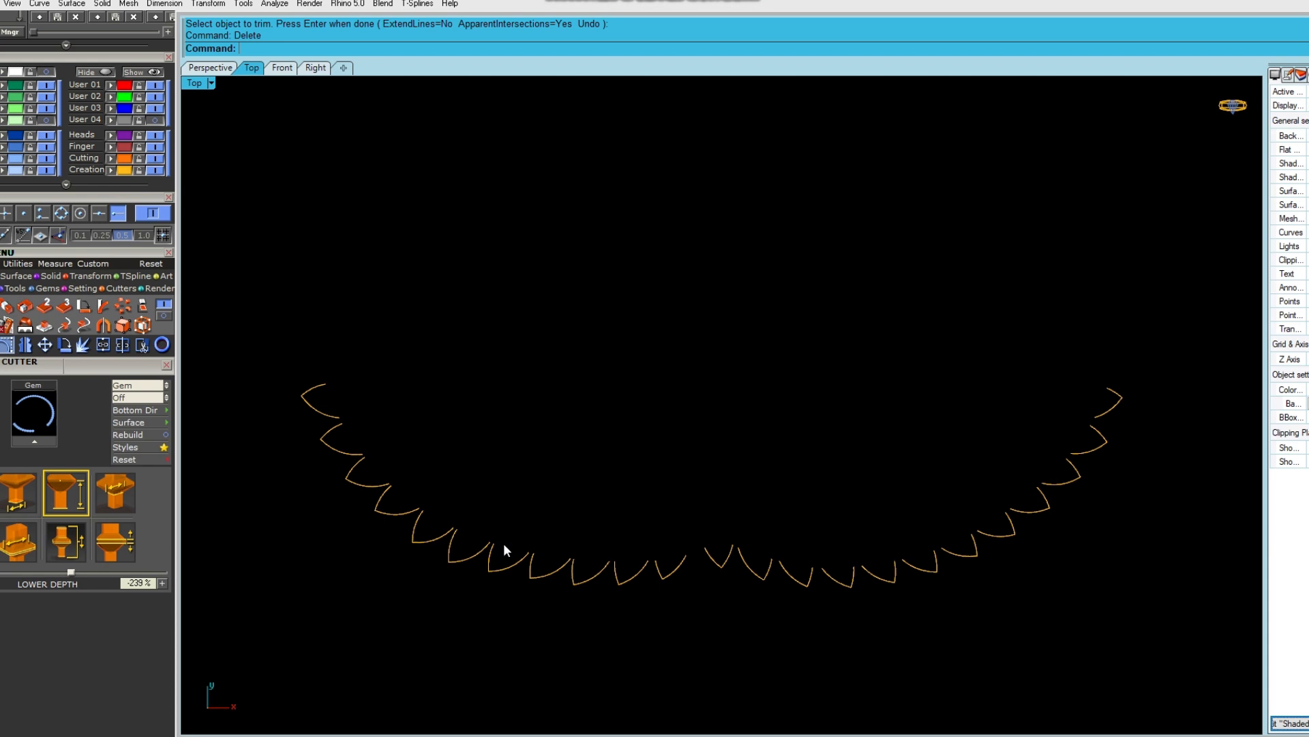
scroll(505, 541, "up", 2)
left_click(482, 564)
type("ff")
key("Return")
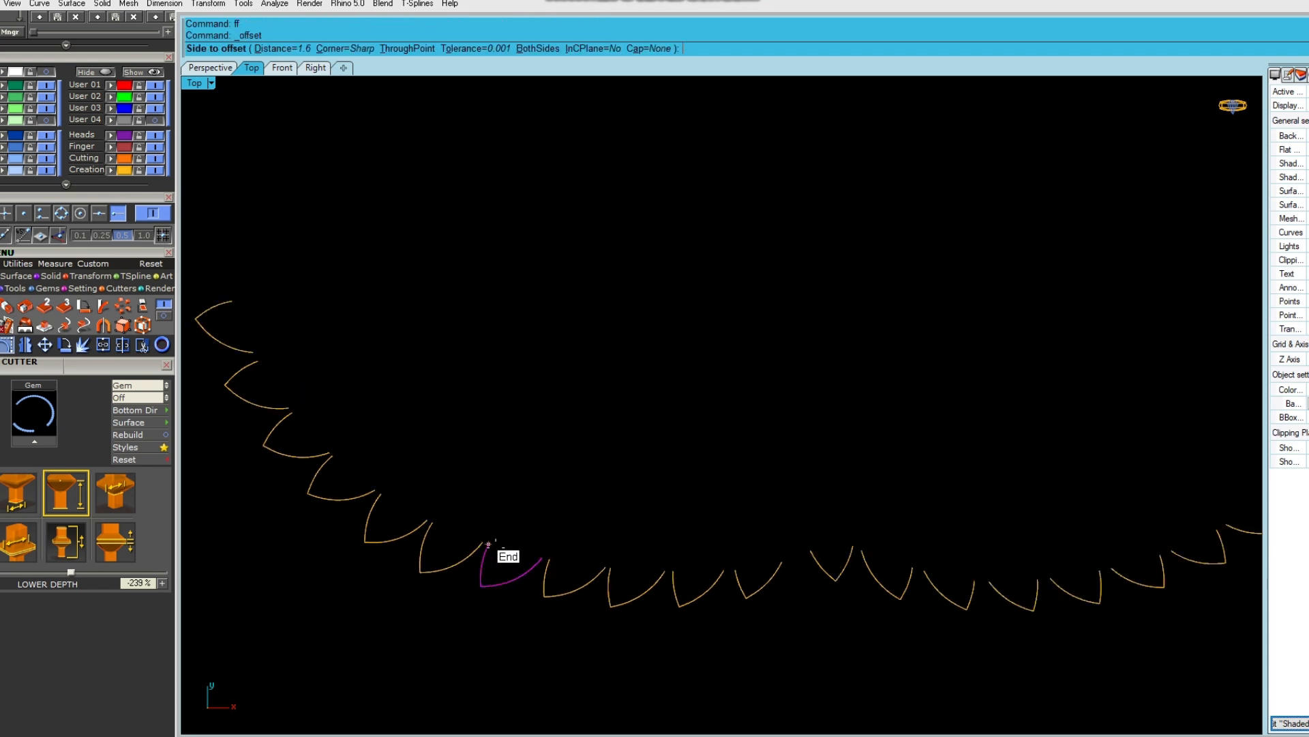
type("0.6")
key("Return")
left_click(528, 536)
scroll(514, 558, "up", 1)
Undo the offset, the cutting curve's deletion and the trims, back to the full leaf outlines.
key("ctrl+z")
scroll(573, 501, "down", 2)
scroll(532, 515, "down", 2)
key("ctrl+z")
Show the cutting curve's control points and shift the points near its left end outward to follow the leaf row.
left_click(489, 487)
right_click_drag(658, 524, 513, 505)
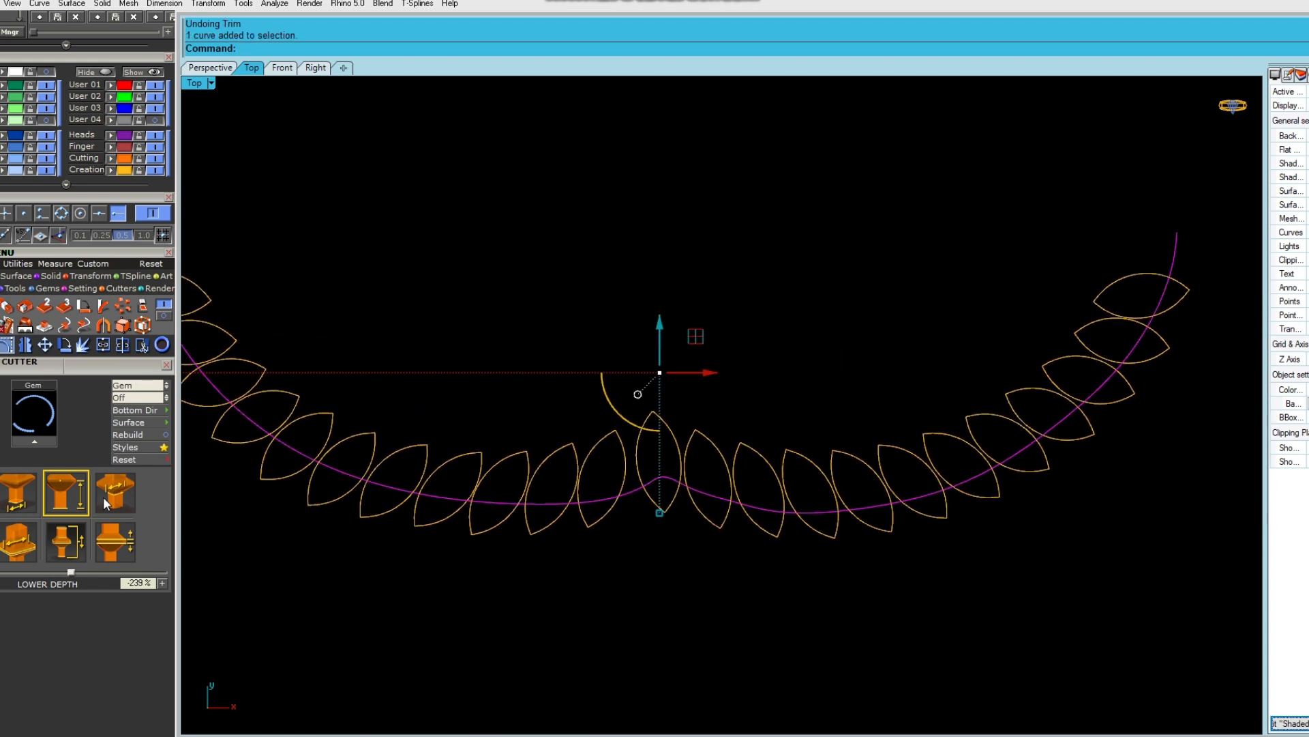
left_click(5, 347)
right_click_drag(479, 430, 664, 474)
left_click(373, 413)
scroll(368, 410, "up", 1)
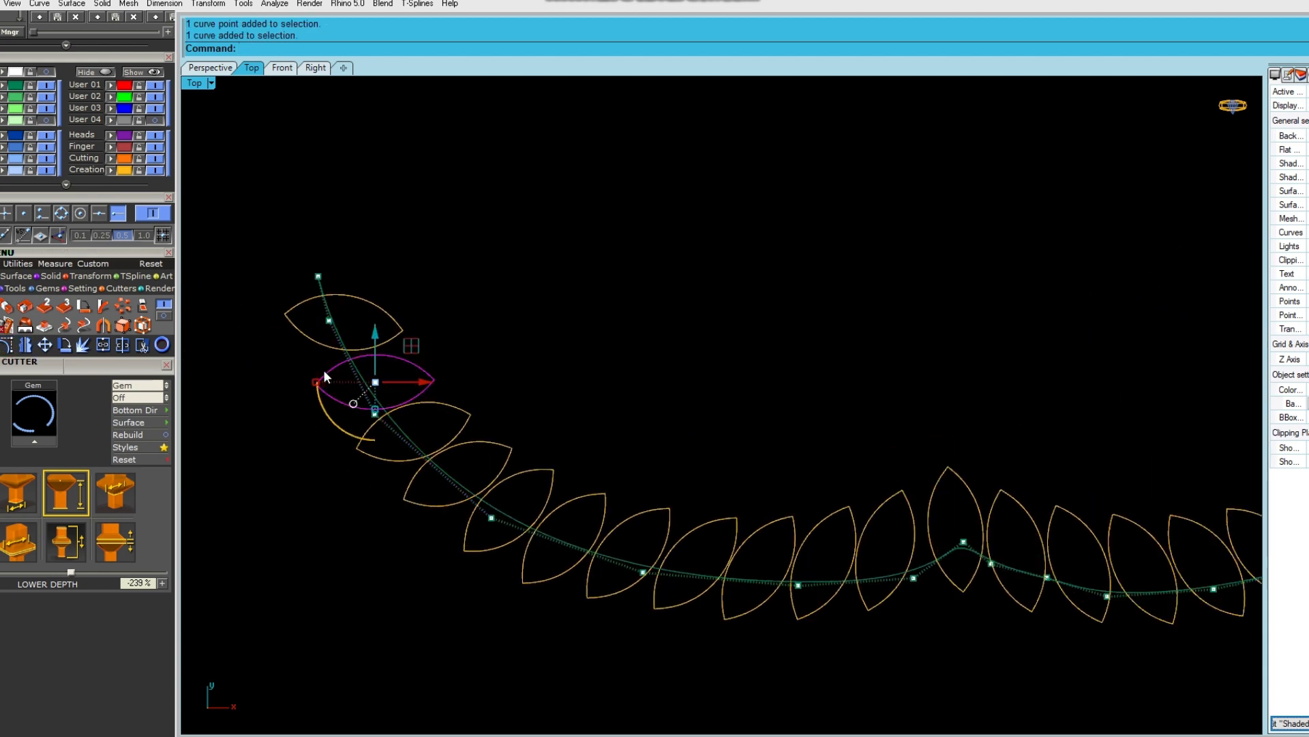
left_click_drag(240, 302, 395, 423)
left_click(376, 375)
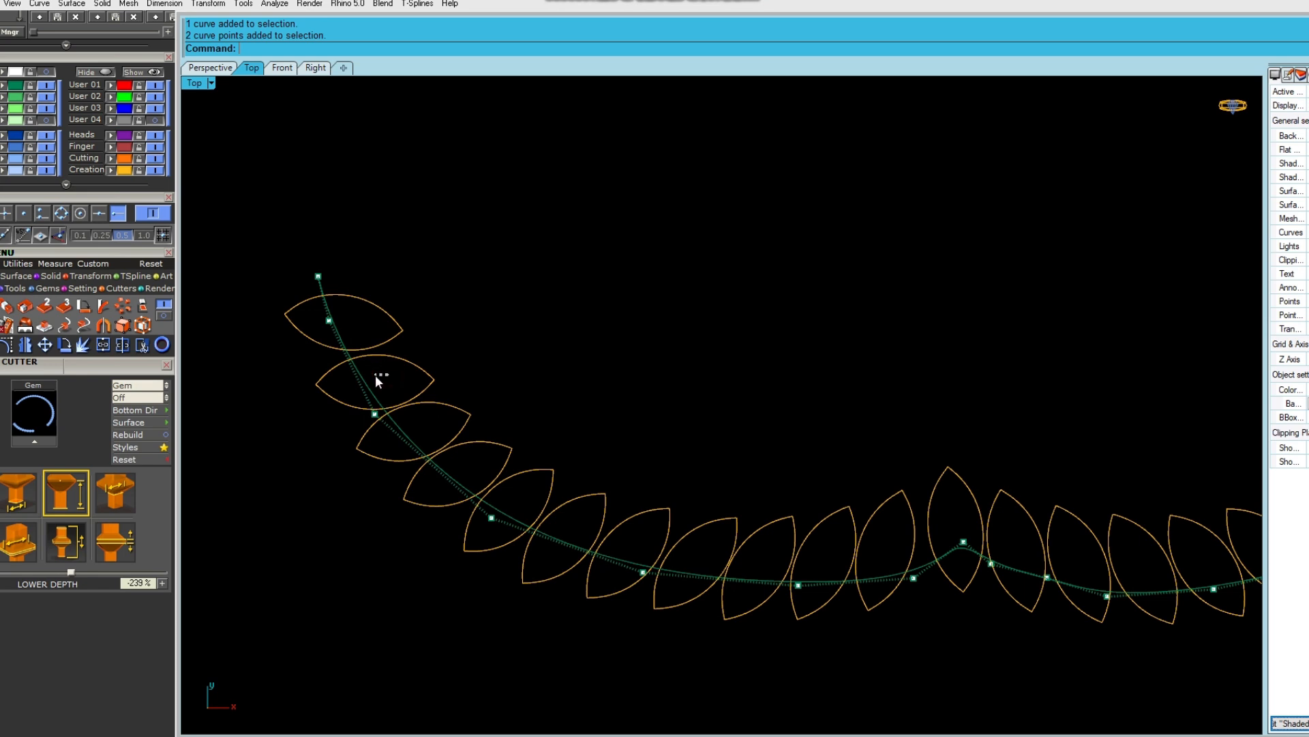
left_click_drag(342, 386, 389, 416)
left_click(318, 314)
left_click_drag(318, 313, 367, 320)
left_click(512, 360)
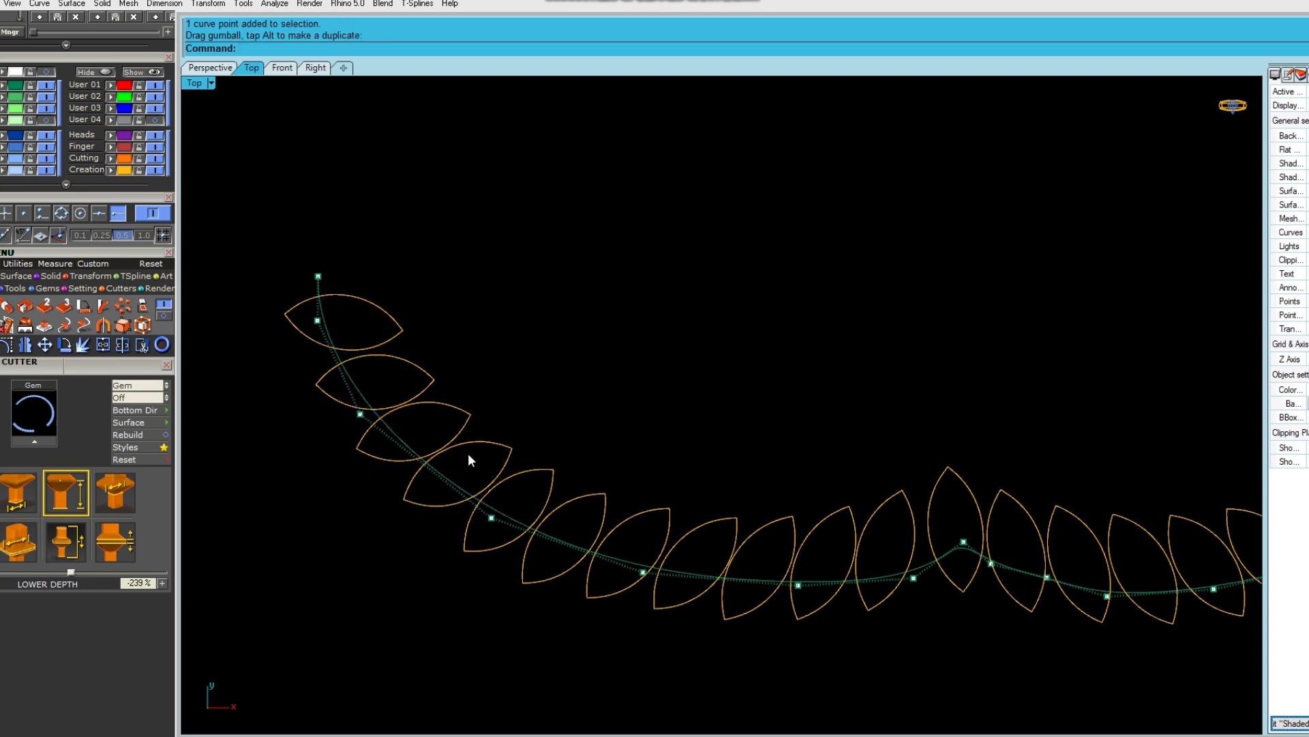
Move the curve's control point on the lower left arm slightly outward across the leaves.
left_click_drag(418, 485, 524, 532)
left_click_drag(527, 482, 512, 492)
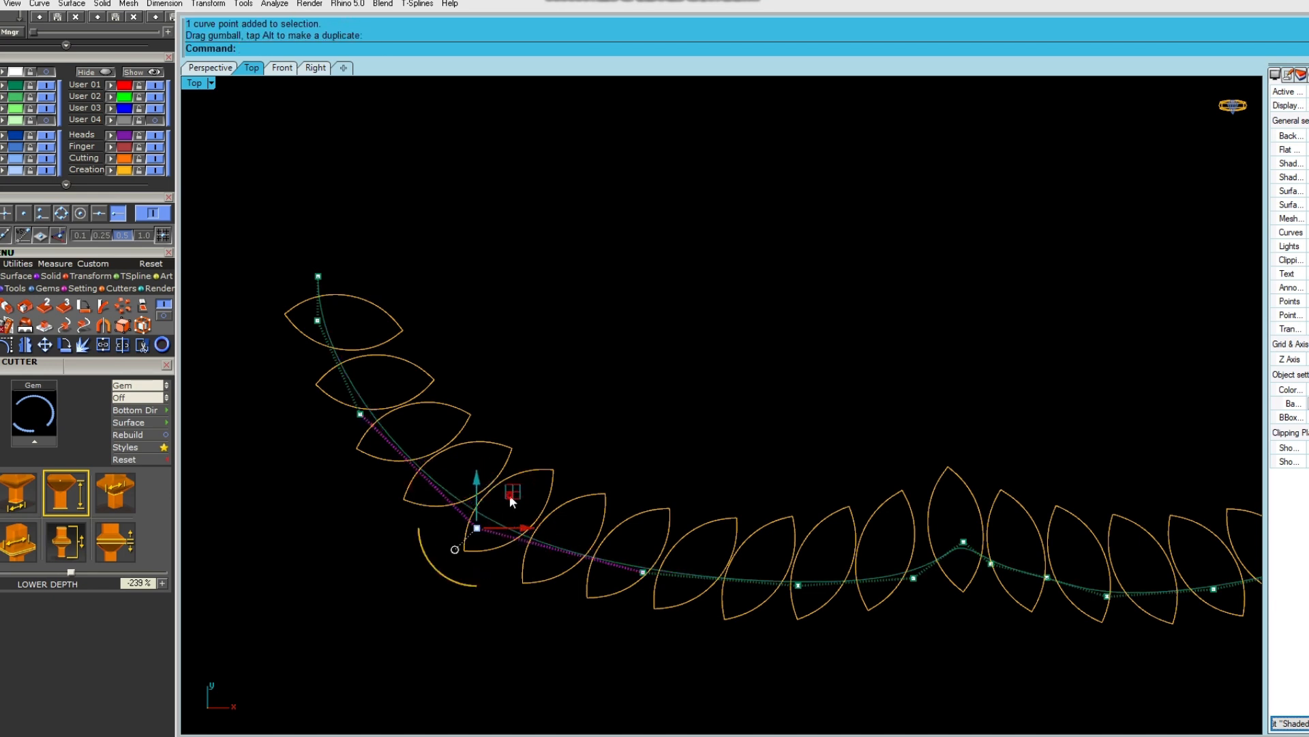
right_click_drag(602, 542, 432, 476)
left_click_drag(439, 407, 509, 506)
scroll(492, 492, "up", 6)
left_click_drag(493, 313, 570, 482)
left_click(525, 501)
scroll(661, 465, "down", 4)
Move the curve's control points along the right arm outward and finish the point editing.
right_click_drag(665, 464, 429, 464)
left_click_drag(686, 459, 759, 472)
left_click_drag(621, 455, 682, 453)
right_click_drag(826, 459, 591, 459)
left_click_drag(591, 460, 672, 490)
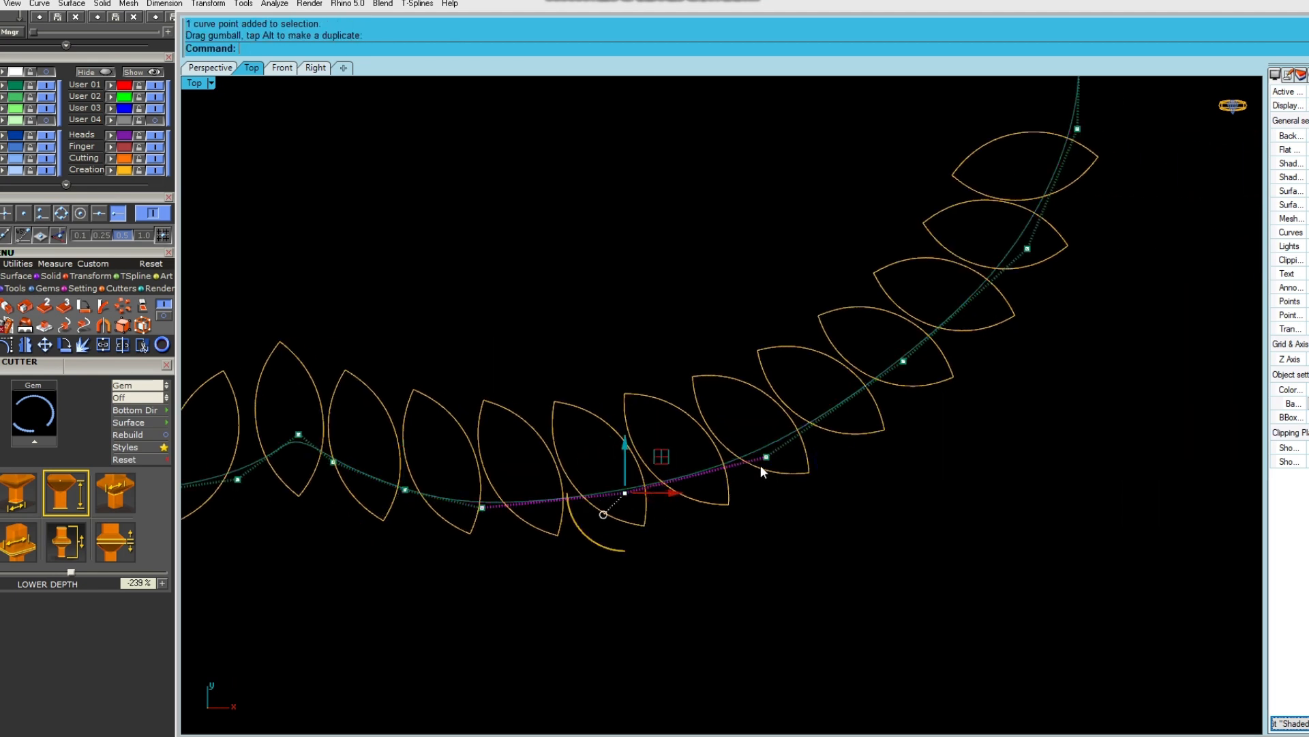
right_click_drag(844, 399, 712, 444)
left_click_drag(734, 389, 789, 423)
left_click_drag(807, 372, 821, 380)
right_click_drag(836, 379, 721, 525)
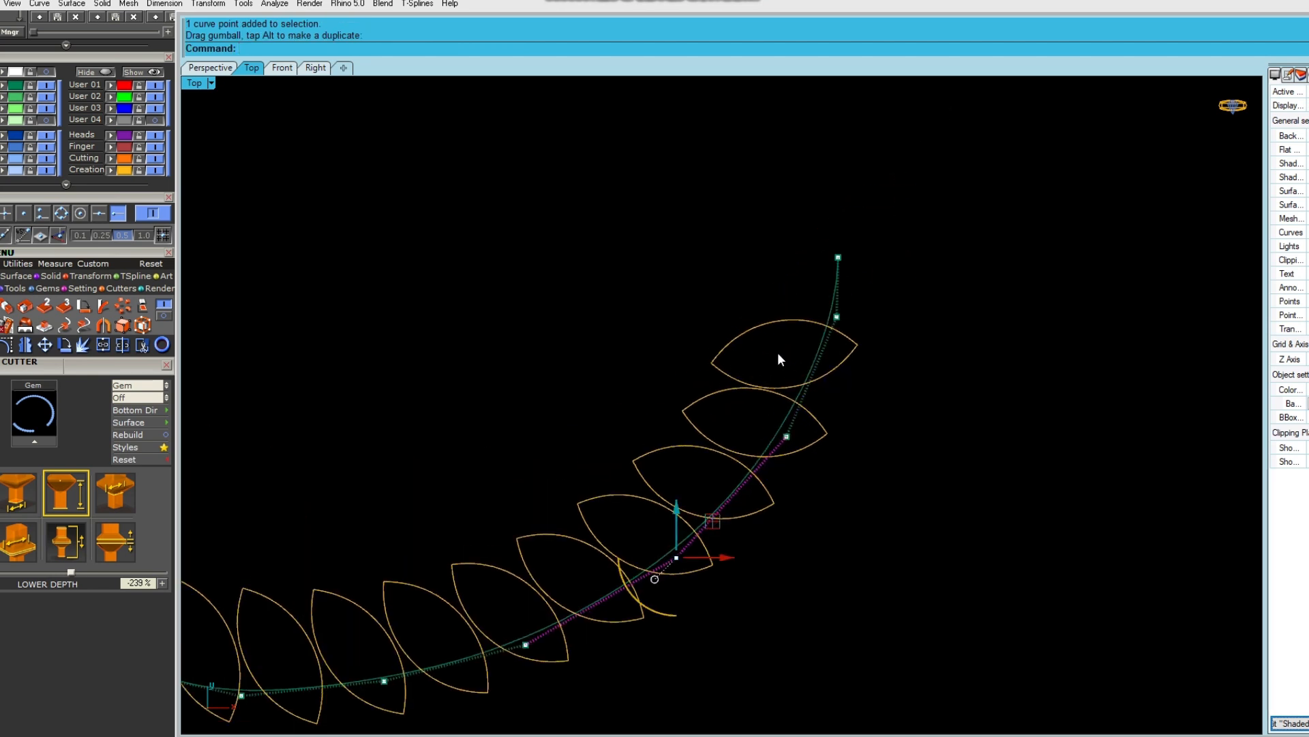
scroll(776, 367, "down", 4)
key("Escape")
key("Escape")
Trim away the inner halves of all leaf outlines, using the reshaped curve as cutter.
left_click_drag(849, 320, 740, 299)
scroll(735, 300, "down", 4)
right_click_drag(751, 339, 825, 371)
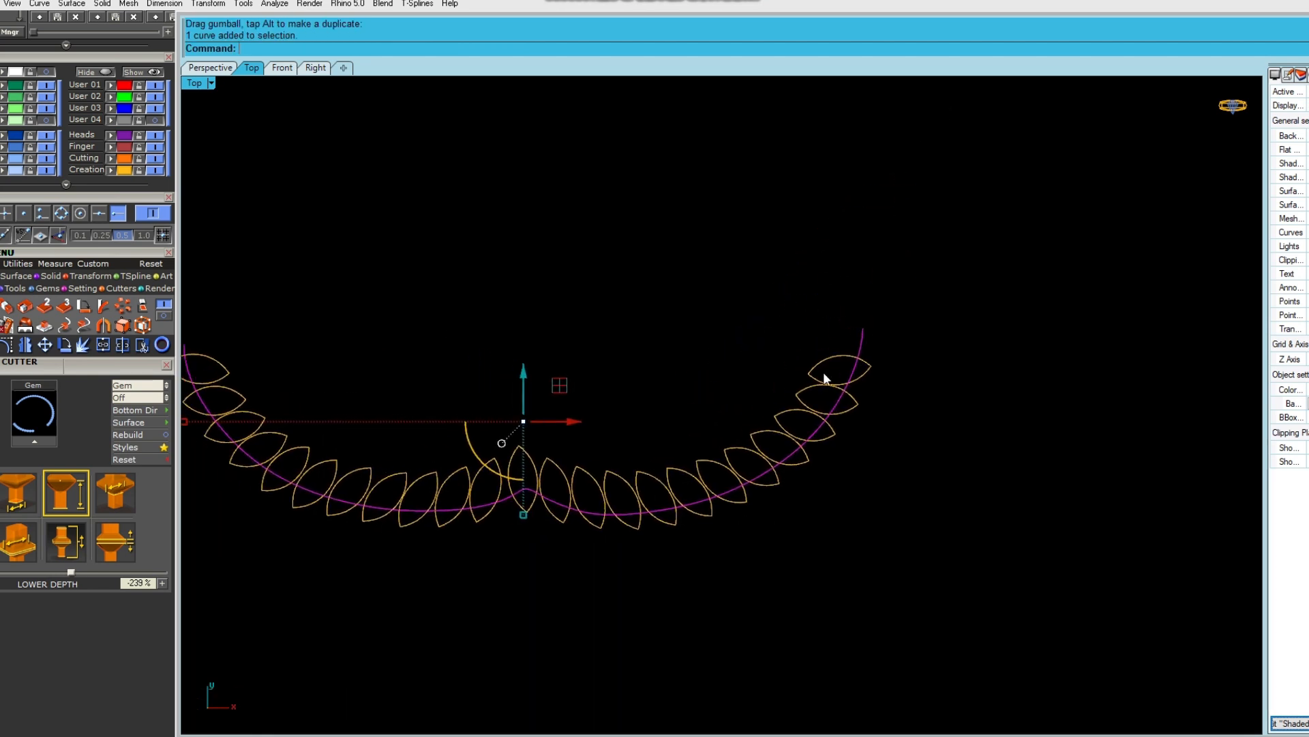
type("tr")
key("Return")
scroll(825, 376, "up", 2)
left_click_drag(815, 309, 572, 495)
left_click_drag(667, 449, 498, 503)
right_click_drag(510, 487, 646, 483)
left_click_drag(636, 471, 416, 483)
left_click_drag(602, 430, 438, 504)
right_click_drag(507, 486, 646, 501)
left_click_drag(565, 466, 464, 518)
left_click_drag(496, 443, 428, 486)
left_click_drag(425, 405, 375, 441)
left_click_drag(392, 358, 351, 396)
right_click(350, 402)
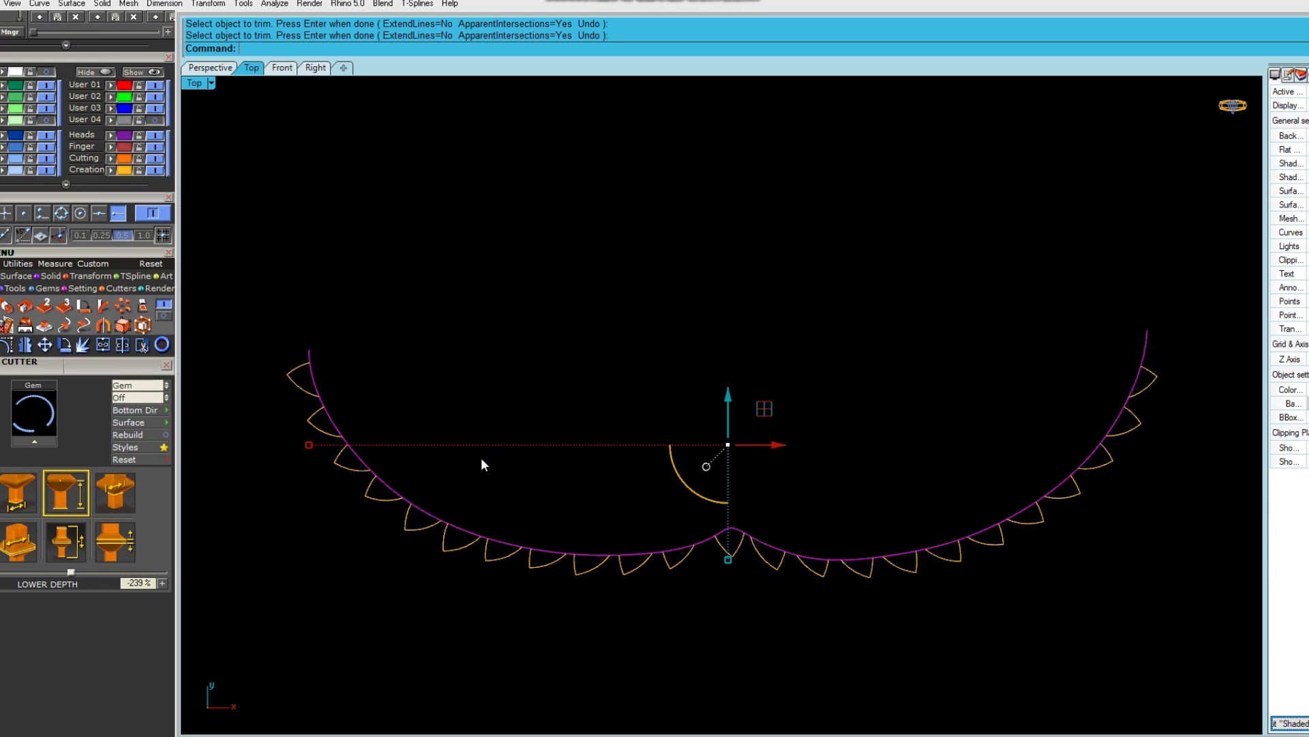
Undo the leaf trimming and project all leaf outlines and the curve to the construction plane, deleting the input objects.
key("ctrl+z")
left_click(142, 305)
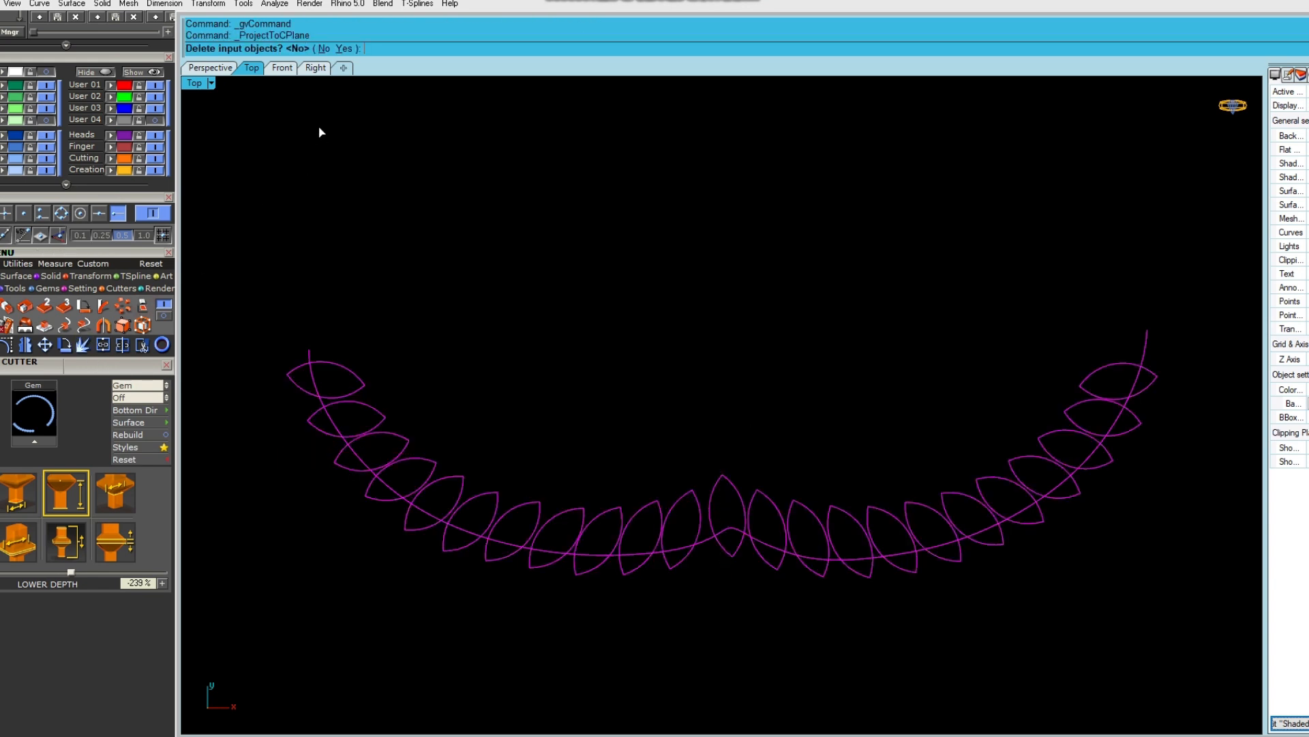
left_click(347, 49)
Try to trim the inner leaf halves and the curve segments inside the leaves, starting from the row's left end.
type("tr")
key("Return")
left_click_drag(433, 341, 349, 410)
scroll(319, 396, "up", 4)
left_click(308, 372)
scroll(324, 416, "up", 10)
left_click(341, 455)
scroll(379, 508, "down", 4)
right_click_drag(417, 494, 374, 378)
left_click_drag(661, 337, 498, 521)
left_click(421, 499)
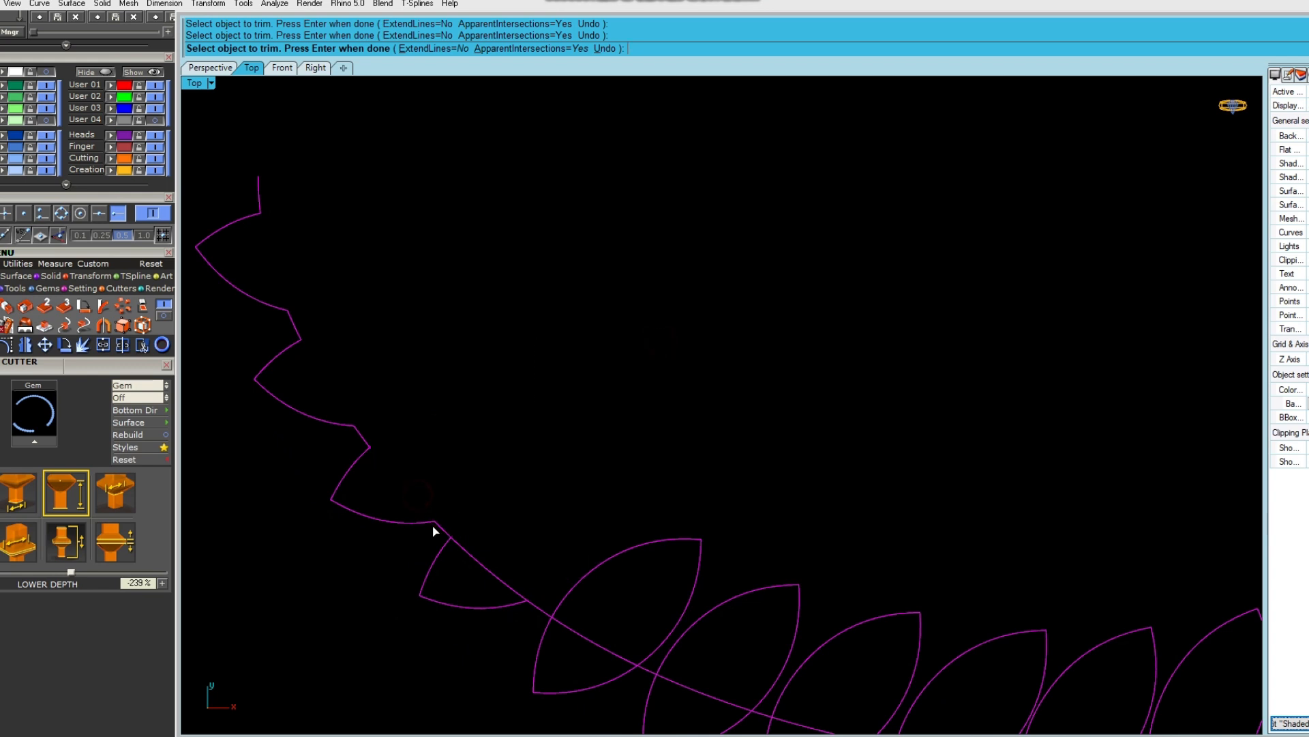
scroll(436, 530, "up", 4)
left_click(489, 564)
right_click_drag(493, 566, 241, 384)
left_click_drag(707, 281, 538, 503)
left_click(505, 558)
key("Escape")
key("ctrl+z")
scroll(506, 506, "down", 12)
Trim the inner halves and enclosed curve segments of the first leaves at the row's left end, using all curves as cutters.
type("tr")
key("Return")
right_click_drag(579, 490, 661, 591)
left_click_drag(528, 361, 483, 452)
scroll(462, 463, "up", 2)
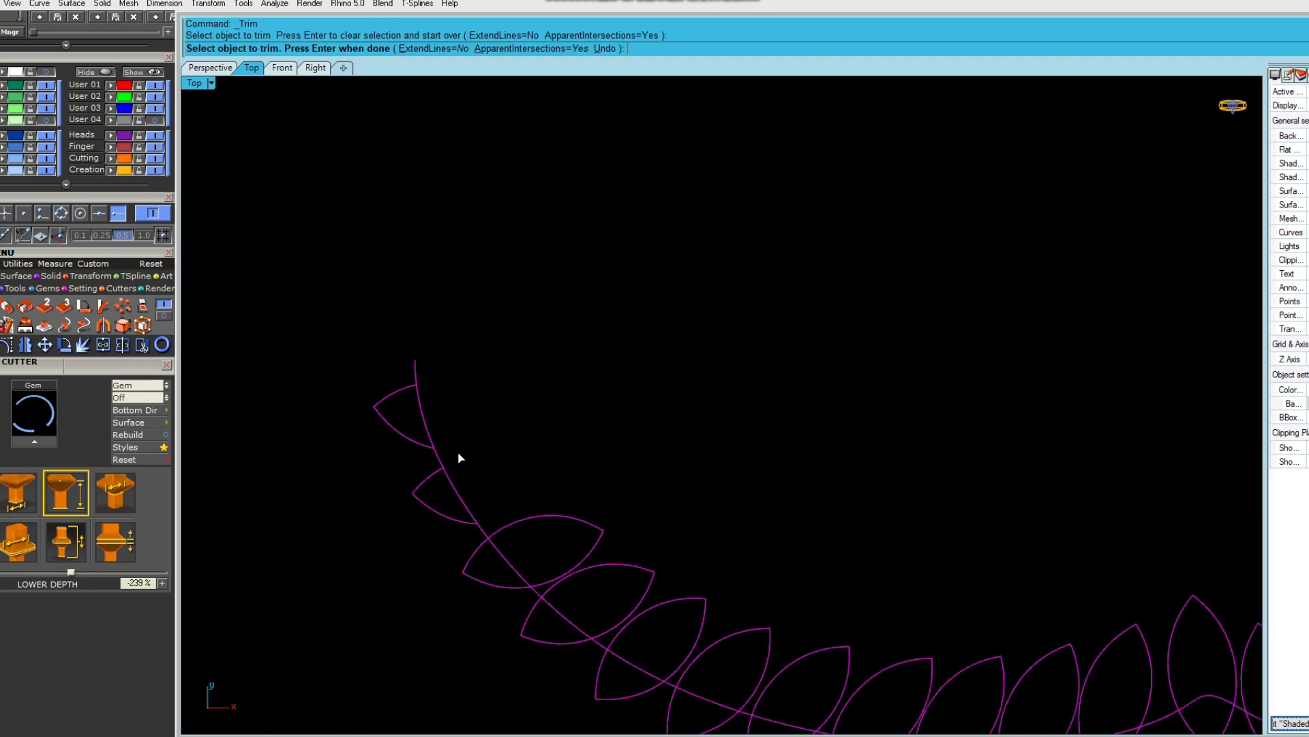
left_click(436, 437)
left_click(452, 489)
left_click(588, 544)
left_click(566, 581)
right_click_drag(566, 581, 450, 433)
scroll(450, 450, "up", 3)
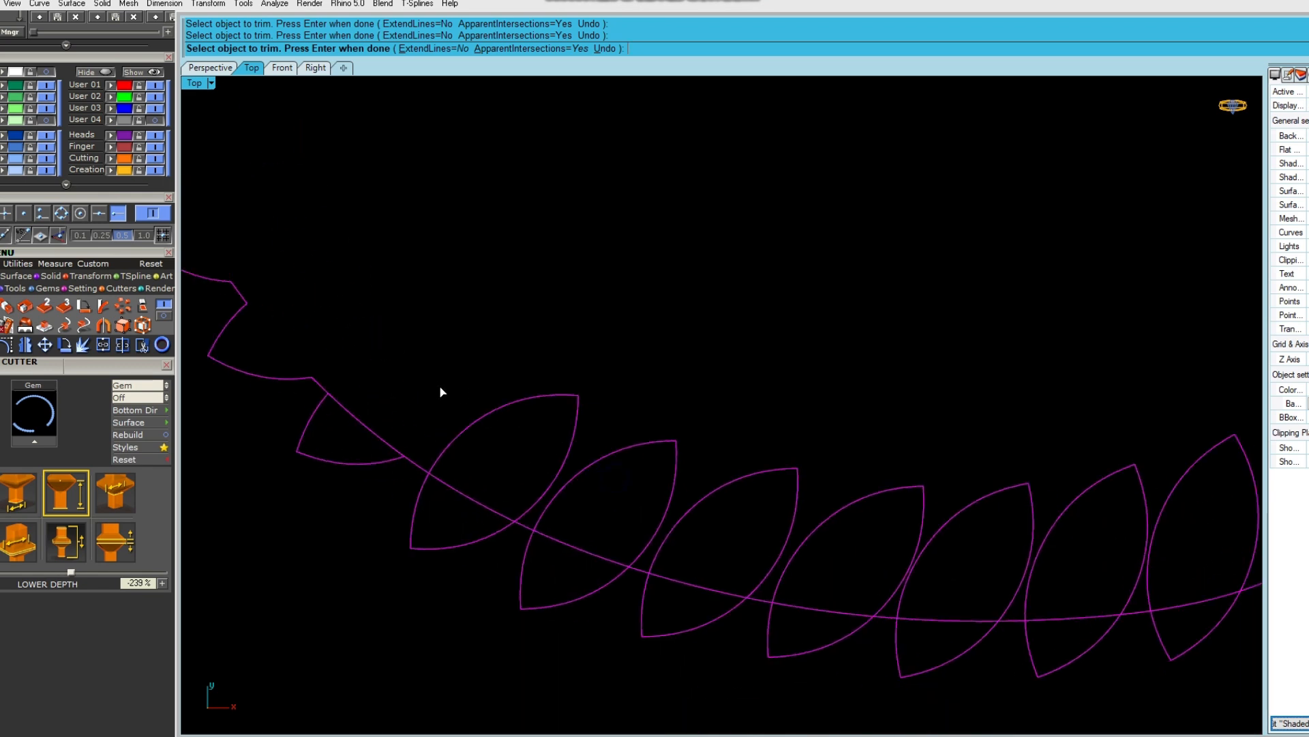
left_click(369, 427)
Trim the inner leaf halves and enclosed curve segments along the lower left arm.
left_click_drag(626, 347, 542, 488)
left_click(495, 509)
right_click_drag(660, 517, 455, 450)
left_click(388, 492)
left_click_drag(732, 321, 553, 460)
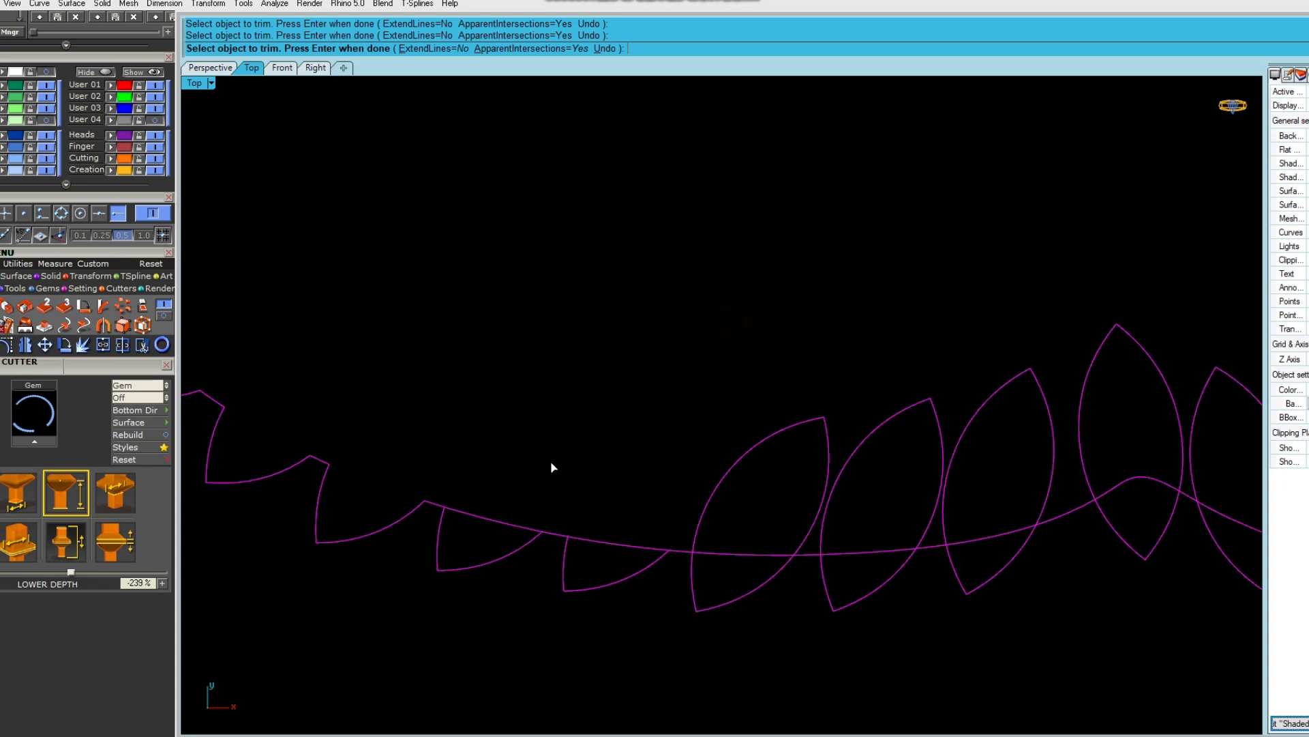
left_click(526, 527)
left_click(609, 541)
Trim the inner leaf halves and enclosed curve segments around the central peak of the row.
right_click_drag(839, 491, 590, 457)
left_click_drag(687, 292, 542, 445)
left_click(501, 527)
left_click(613, 526)
right_click_drag(811, 422, 596, 416)
left_click_drag(740, 248, 594, 430)
left_click(648, 457)
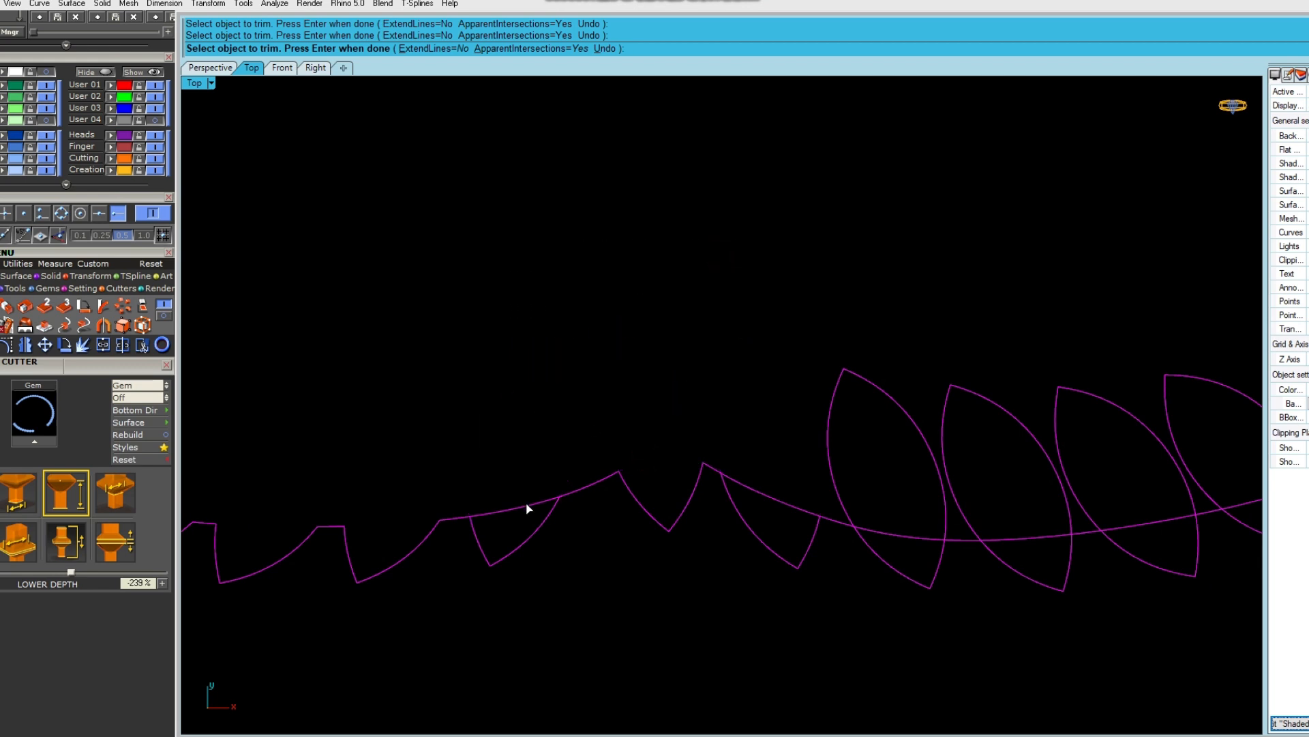
left_click(796, 503)
Trim the inner leaf halves and enclosed curve segments along the lower right arm.
right_click_drag(836, 477, 789, 272)
left_click_drag(789, 272, 447, 450)
left_click(553, 520)
left_click(693, 522)
left_click(795, 510)
right_click_drag(868, 488, 487, 518)
left_click_drag(658, 232, 447, 426)
left_click(539, 514)
left_click(656, 477)
left_click(770, 414)
Trim the remaining inner leaf halves and enclosed curve segments up to the row's right end and finish trimming.
right_click_drag(886, 300, 749, 466)
left_click_drag(772, 232, 608, 458)
left_click(729, 515)
left_click(825, 424)
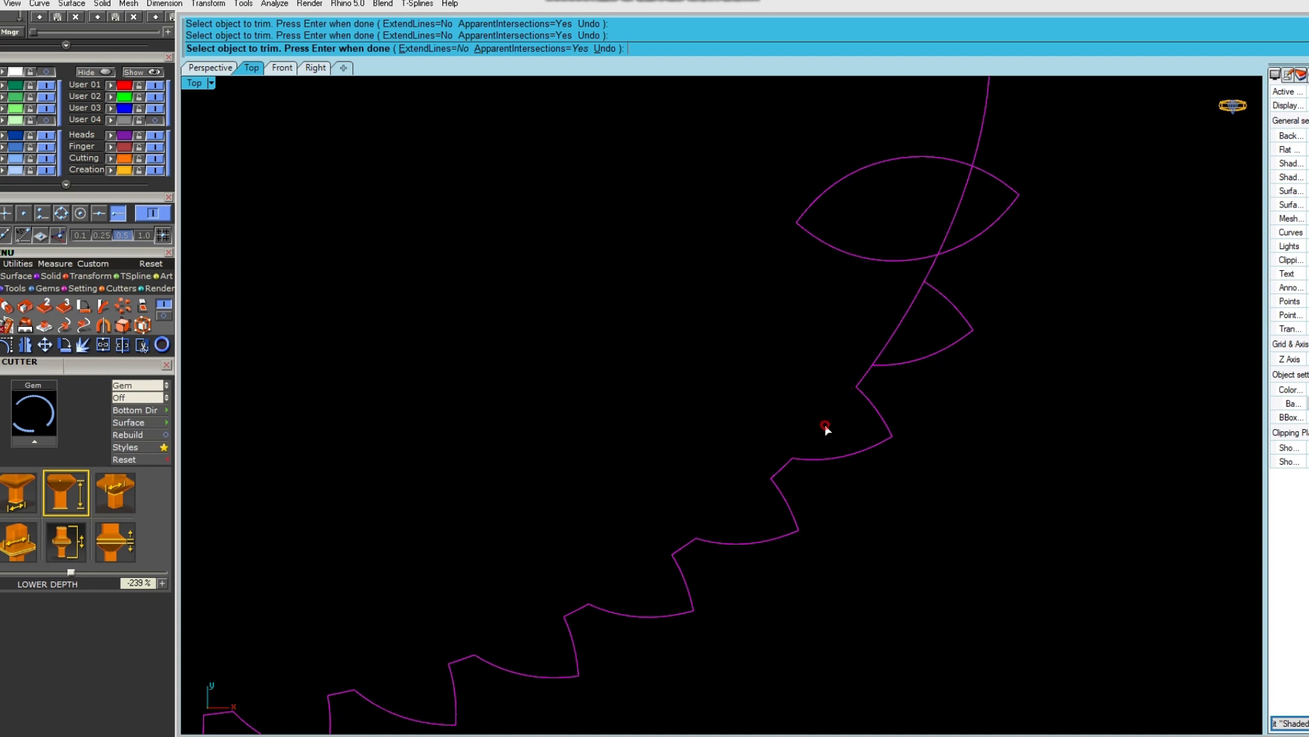
left_click(890, 333)
right_click_drag(890, 319, 851, 413)
left_click_drag(872, 177, 774, 355)
left_click(919, 302)
scroll(908, 306, "down", 10)
right_click(716, 342)
Join all trimmed leaf tips and curve pieces into one continuous zigzag contour.
scroll(717, 342, "up", 4)
right_click_drag(722, 356, 747, 408)
type("join")
key("Return")
Offset the joined zigzag contour toward the inside of the arc by 0.6 with sharp corners.
type("f")
key("Return")
scroll(688, 372, "up", 3)
left_click(686, 370)
left_click(646, 369)
scroll(646, 370, "down", 2)
right_click_drag(711, 371, 689, 430)
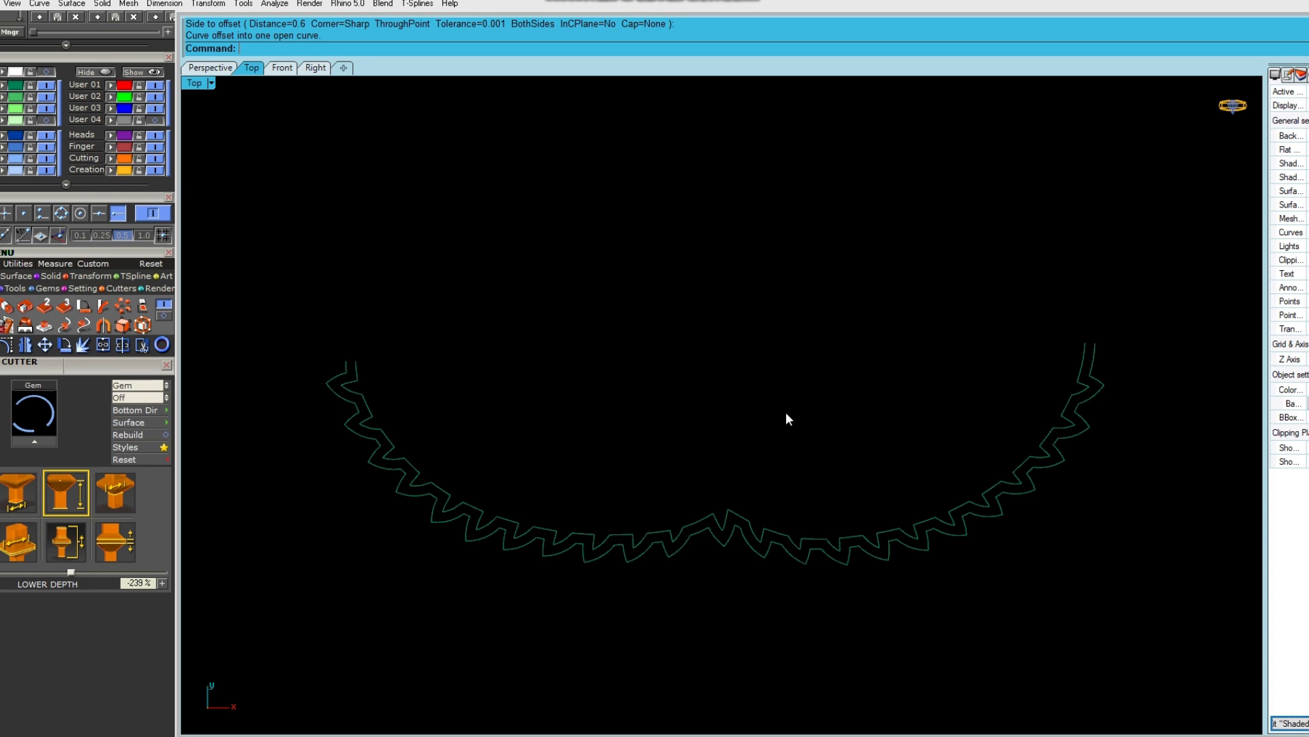
right_click_drag(940, 458, 842, 442)
left_click(868, 402)
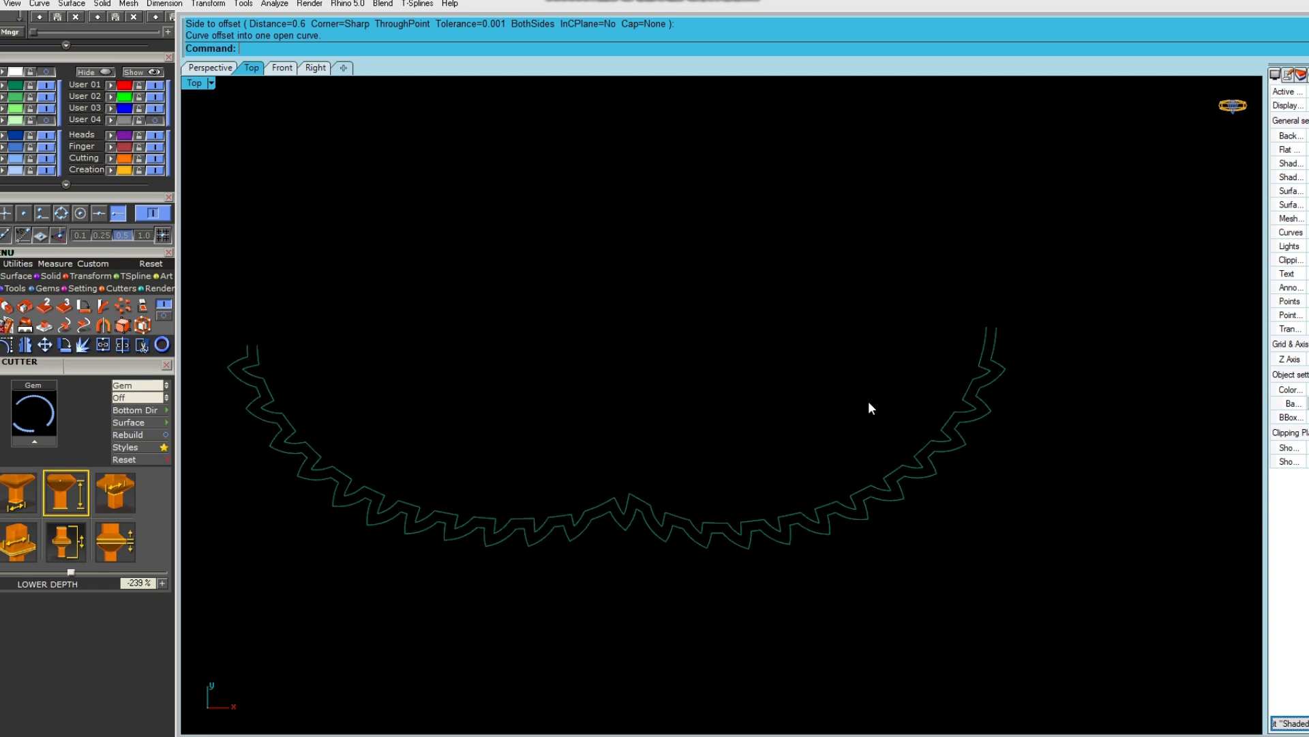
right_click_drag(629, 422, 708, 377)
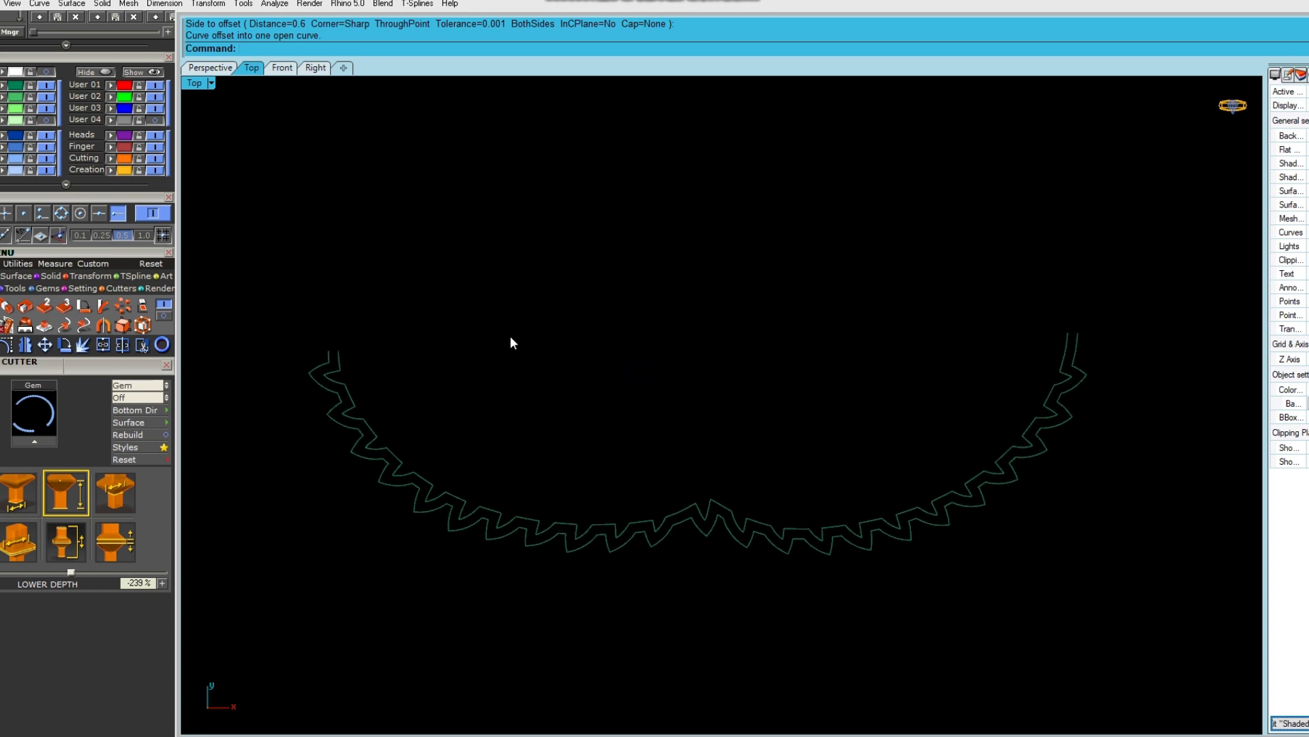
right_click_drag(709, 372, 634, 329)
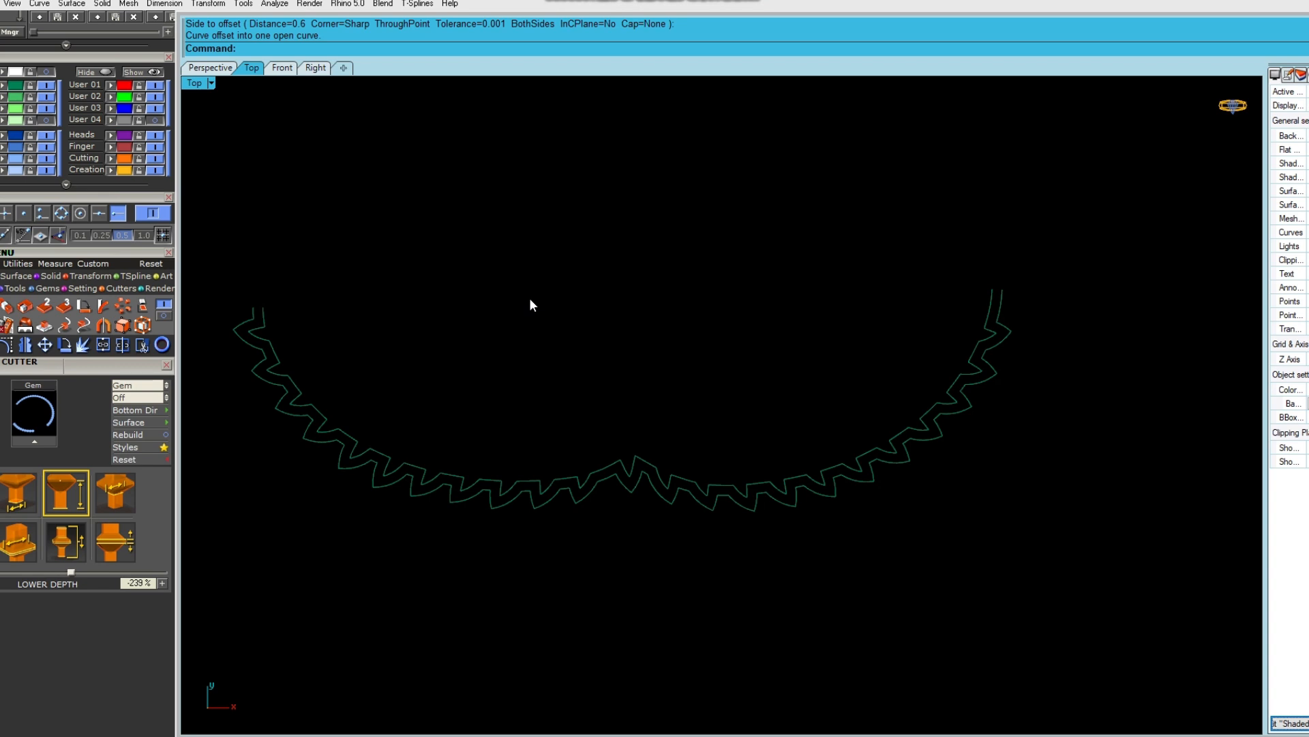
Connect the zigzag contour and its inner offset with a short line at both open ends.
key("Return")
scroll(187, 267, "up", 4)
left_click(288, 328)
left_click(307, 331)
right_click_drag(907, 333, 515, 275)
right_click(1002, 272)
left_click(1024, 243)
left_click(1041, 244)
Join the contour, its offset and the two end lines into one closed curve and select it.
scroll(1041, 243, "down", 10)
left_click_drag(1087, 204, 365, 434)
scroll(792, 349, "up", 4)
right_click_drag(815, 325, 542, 457)
type("j")
key("Return")
left_click(482, 354)
left_click(475, 449)
left_click(474, 419)
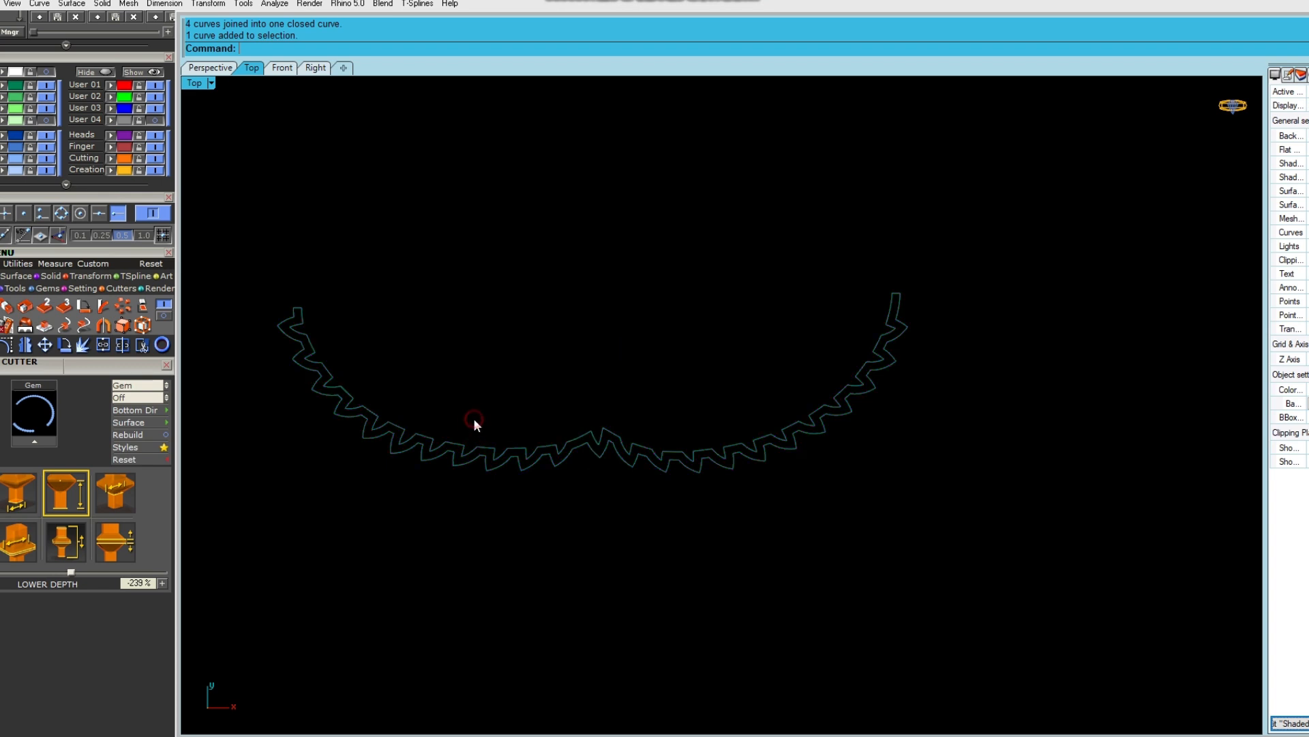
Build a patch surface from the closed zigzag curve, delete the curve and select the surface.
key("ctrl+z")
type("Patch")
key("Return")
key("Return")
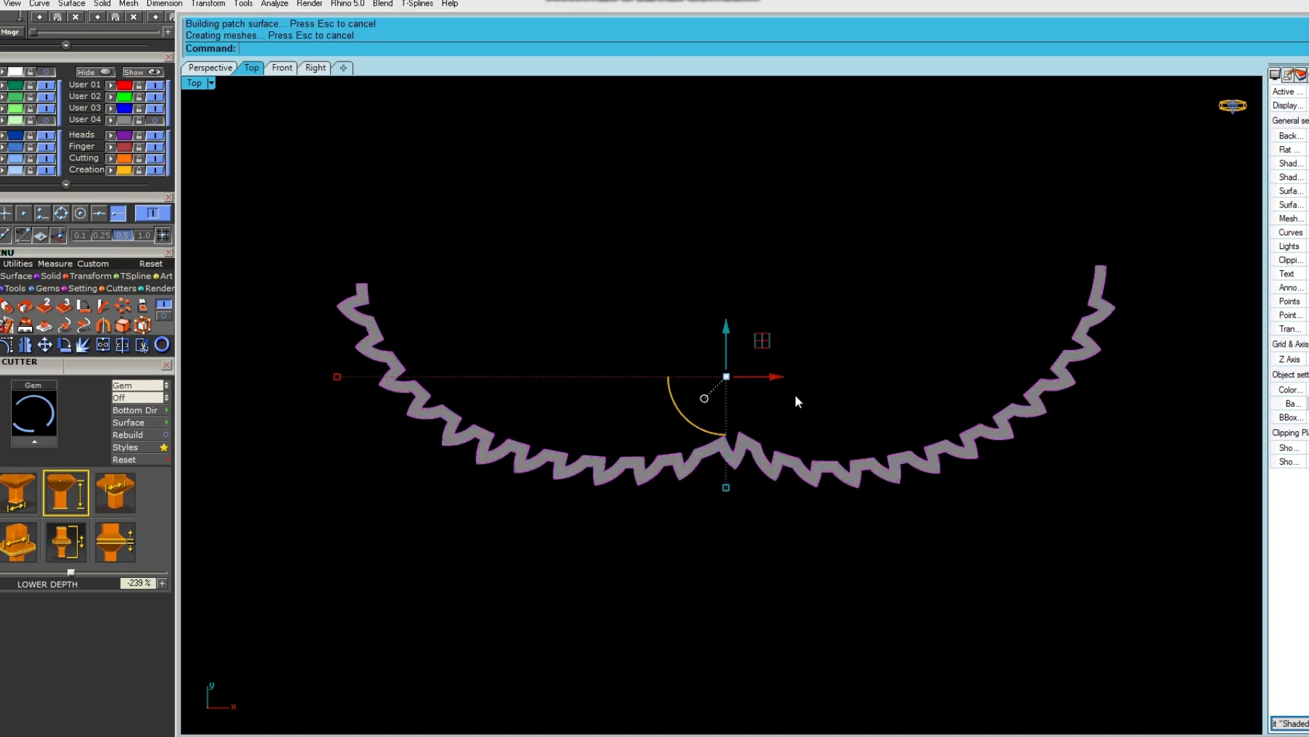
left_click(775, 437)
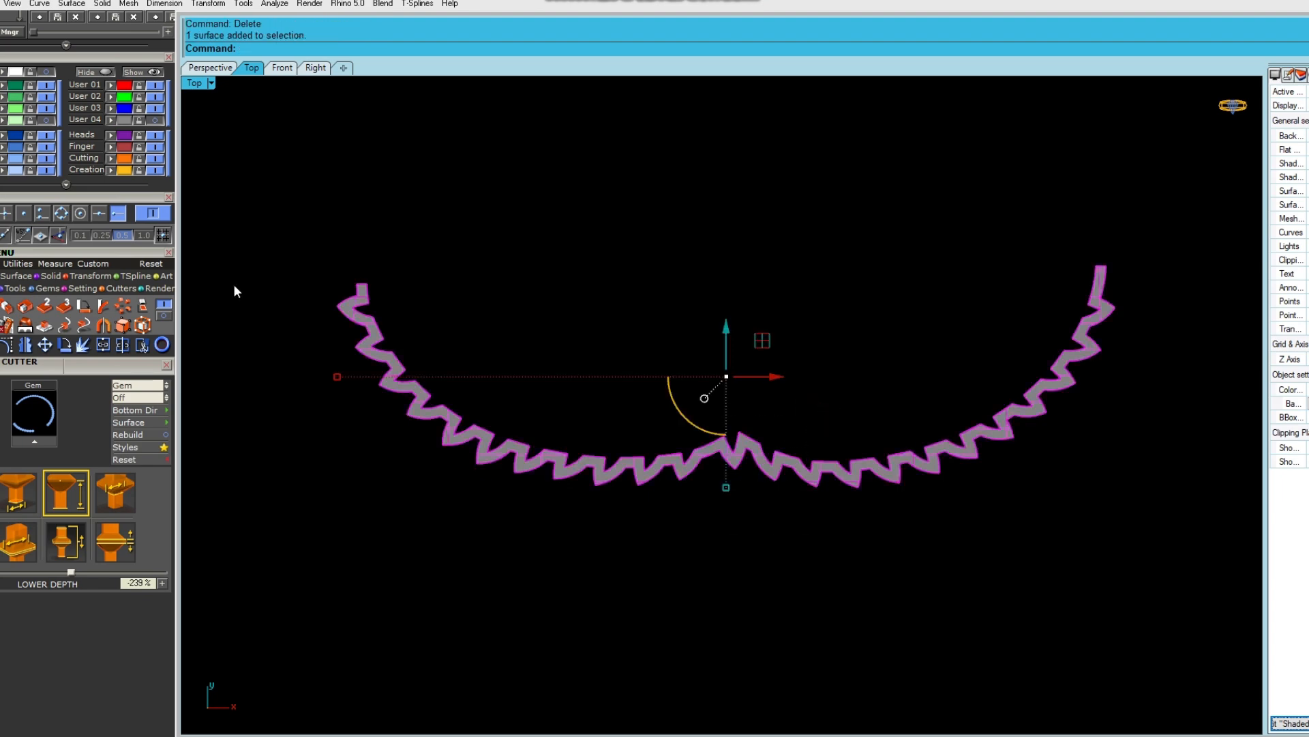
Show all hidden jewel parts and move the flat zigzag surface down to just below the jewel.
left_click(154, 73)
scroll(568, 310, "down", 2)
left_click(210, 68)
right_click_drag(580, 525, 648, 427)
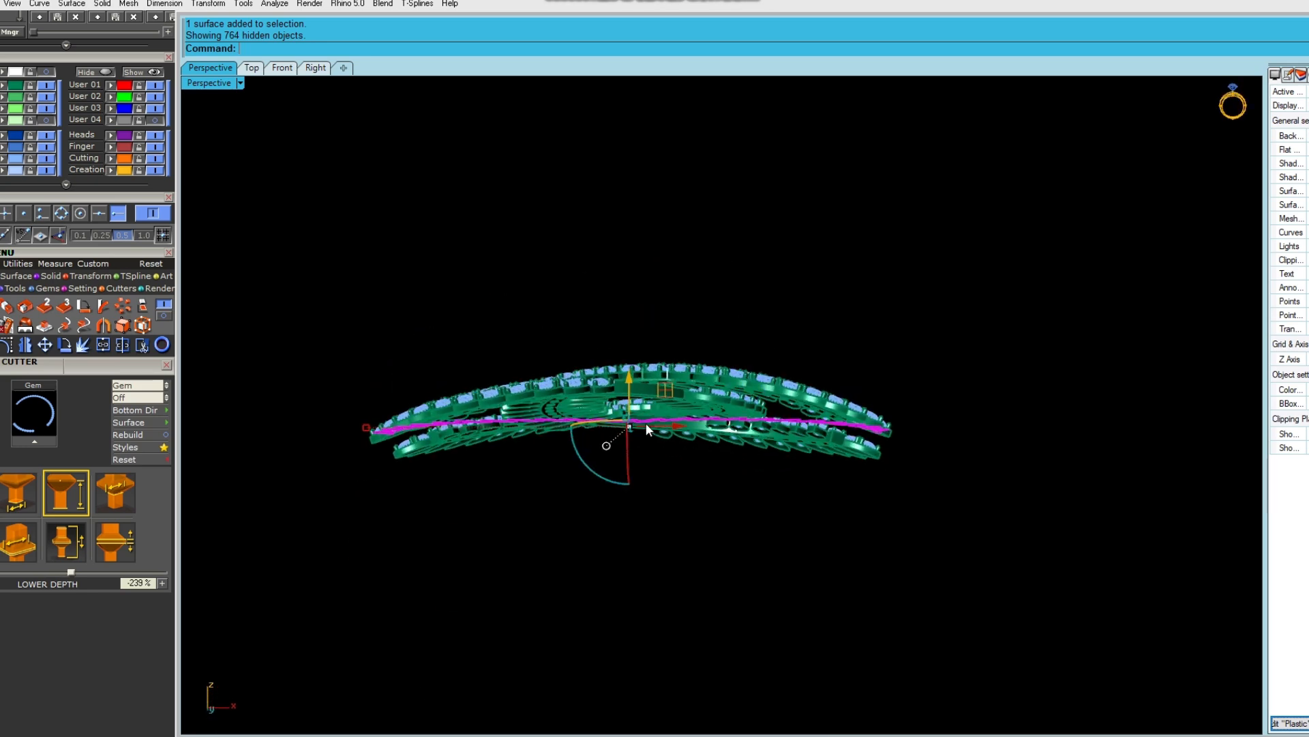
right_click_drag(590, 354, 676, 364)
scroll(677, 364, "up", 2)
left_click_drag(658, 338, 677, 363)
right_click_drag(677, 362, 726, 300)
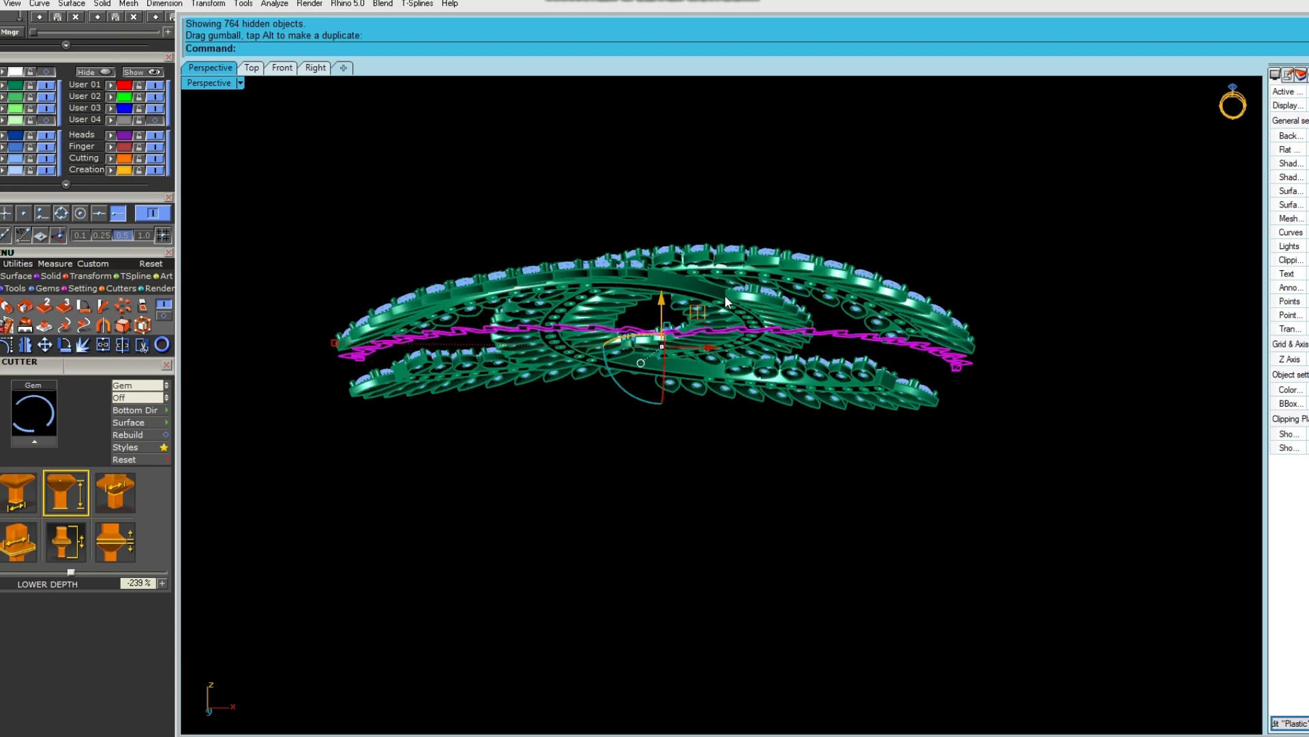
left_click(315, 68)
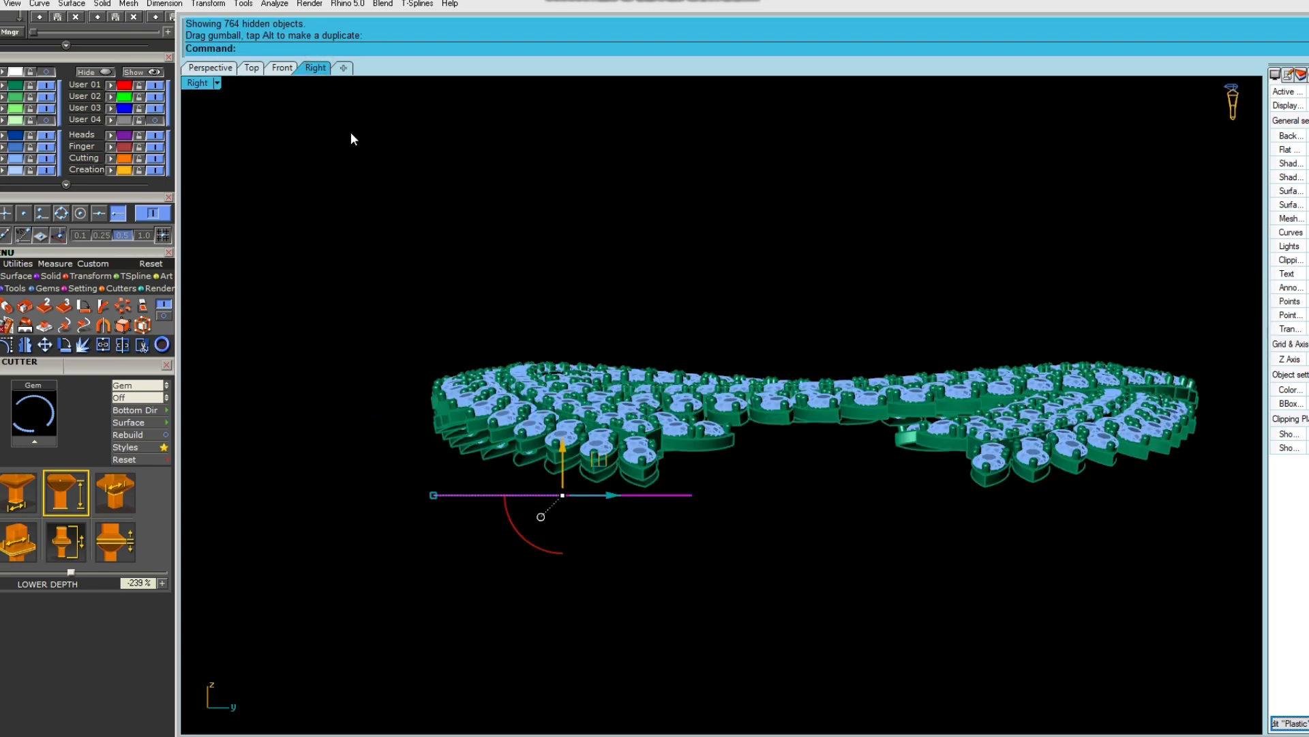
left_click(283, 68)
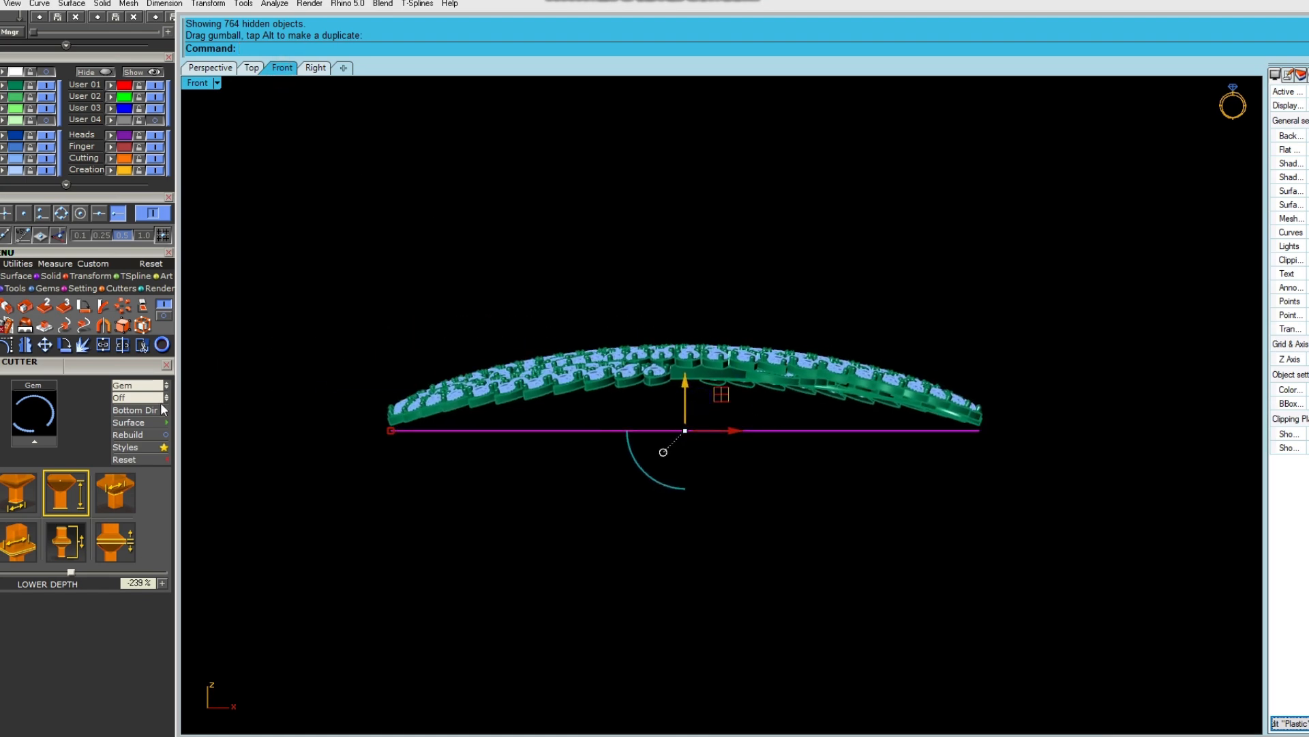
Save the model as version 148 in the next free project slot.
left_click_drag(116, 253, 115, 454)
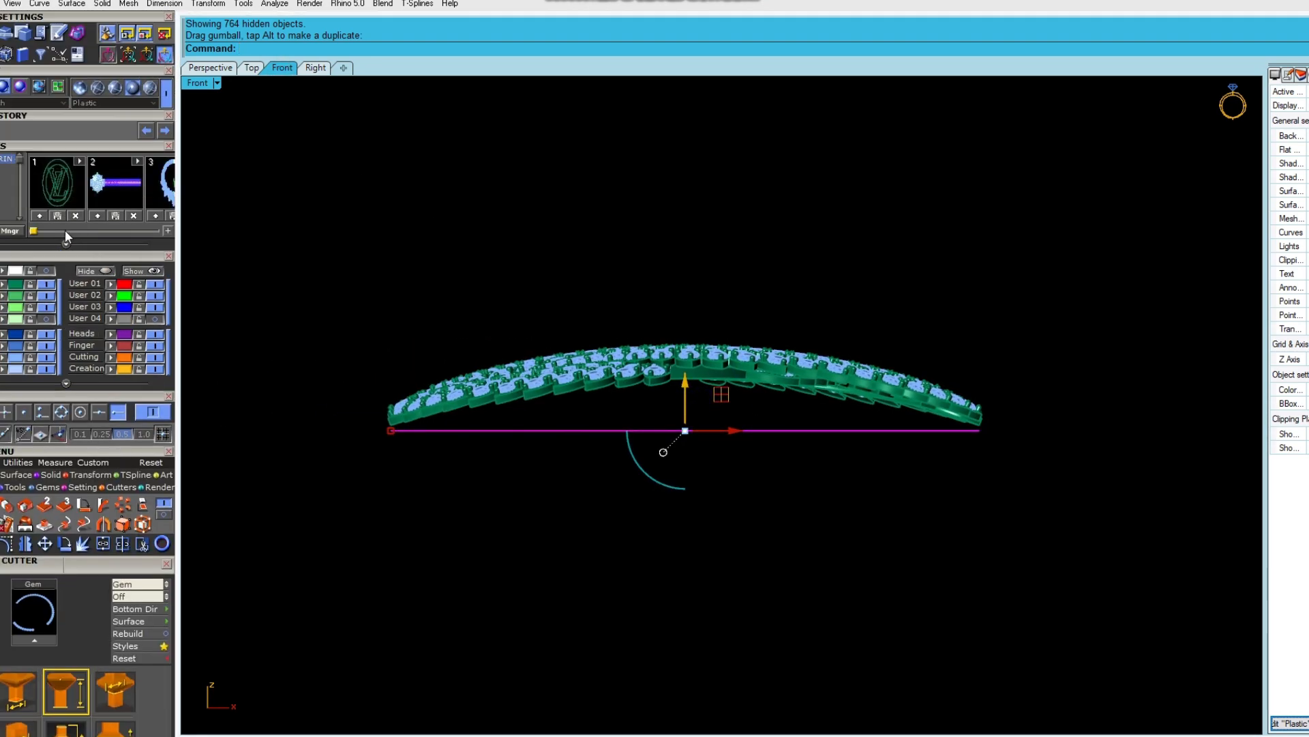
left_click_drag(35, 231, 157, 232)
left_click(127, 216)
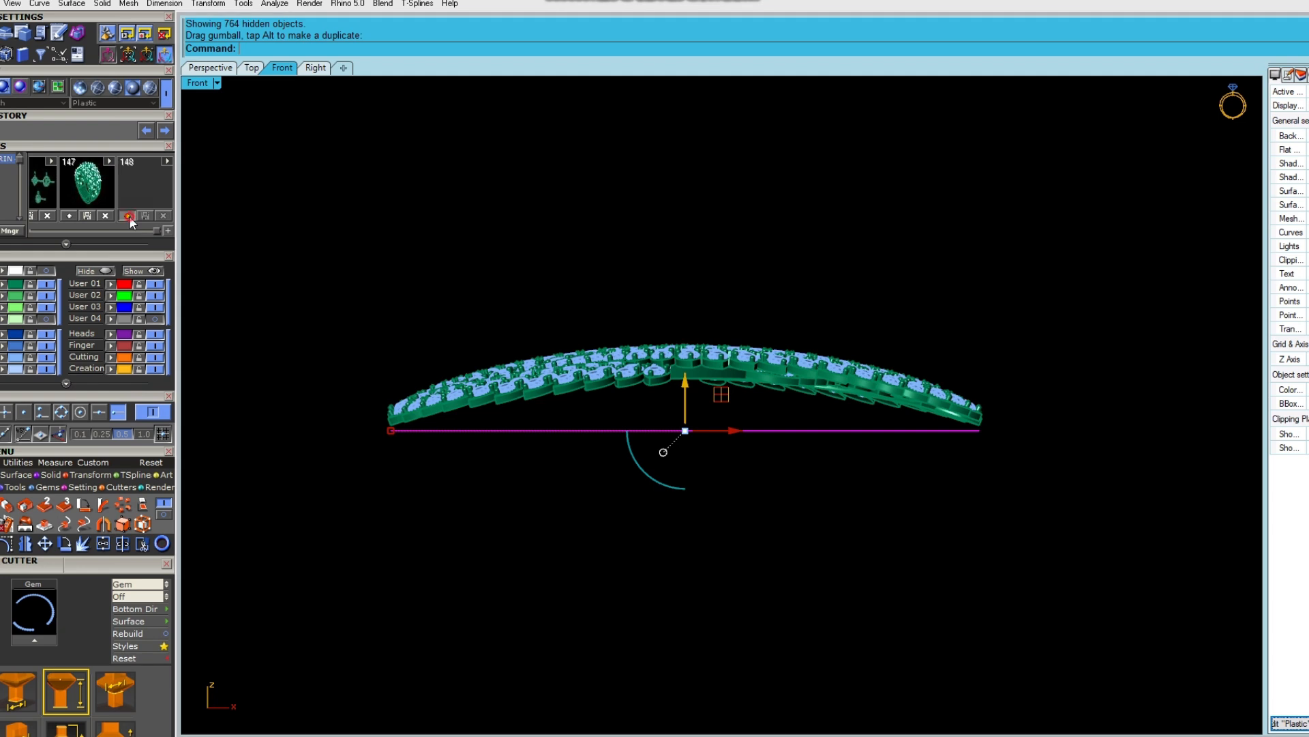
Invert the selection to lock the whole jewel and reselect the zigzag surface beneath it.
scroll(682, 266, "up", 3)
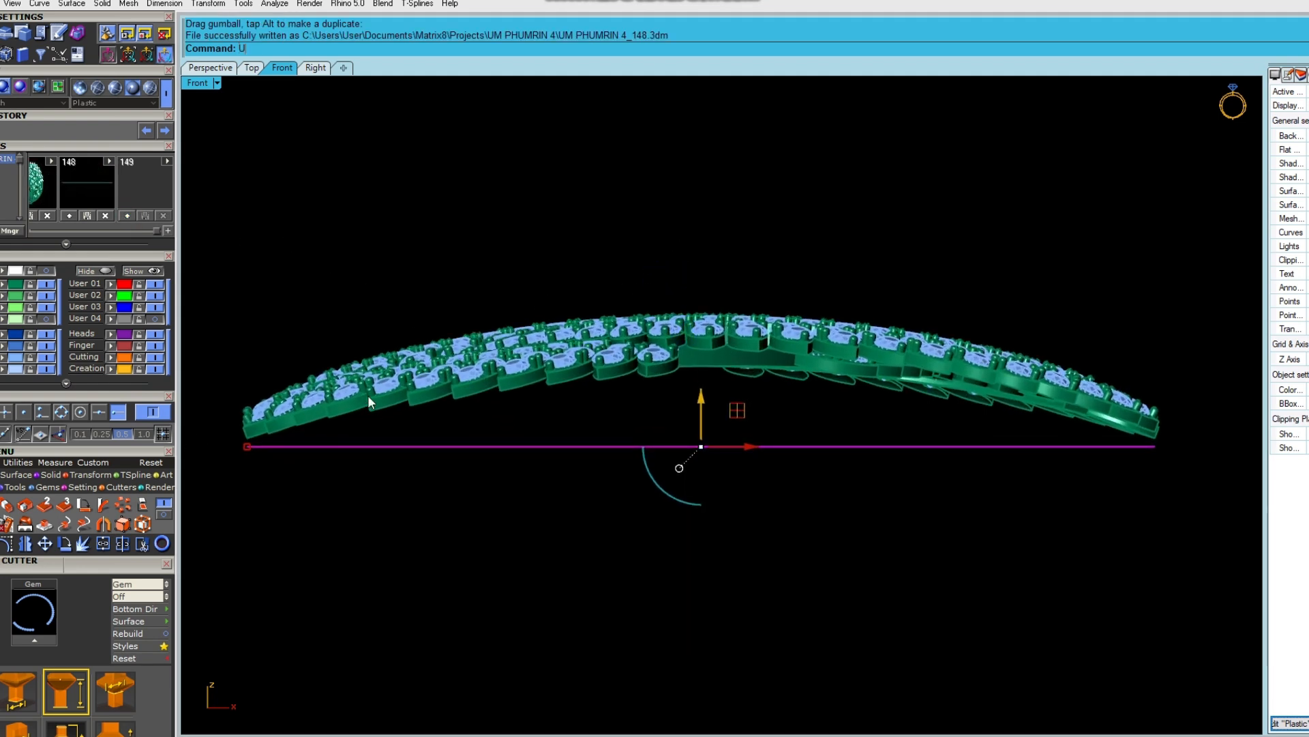
key("BackSpace")
key("BackSpace")
type("Invert")
key("Return")
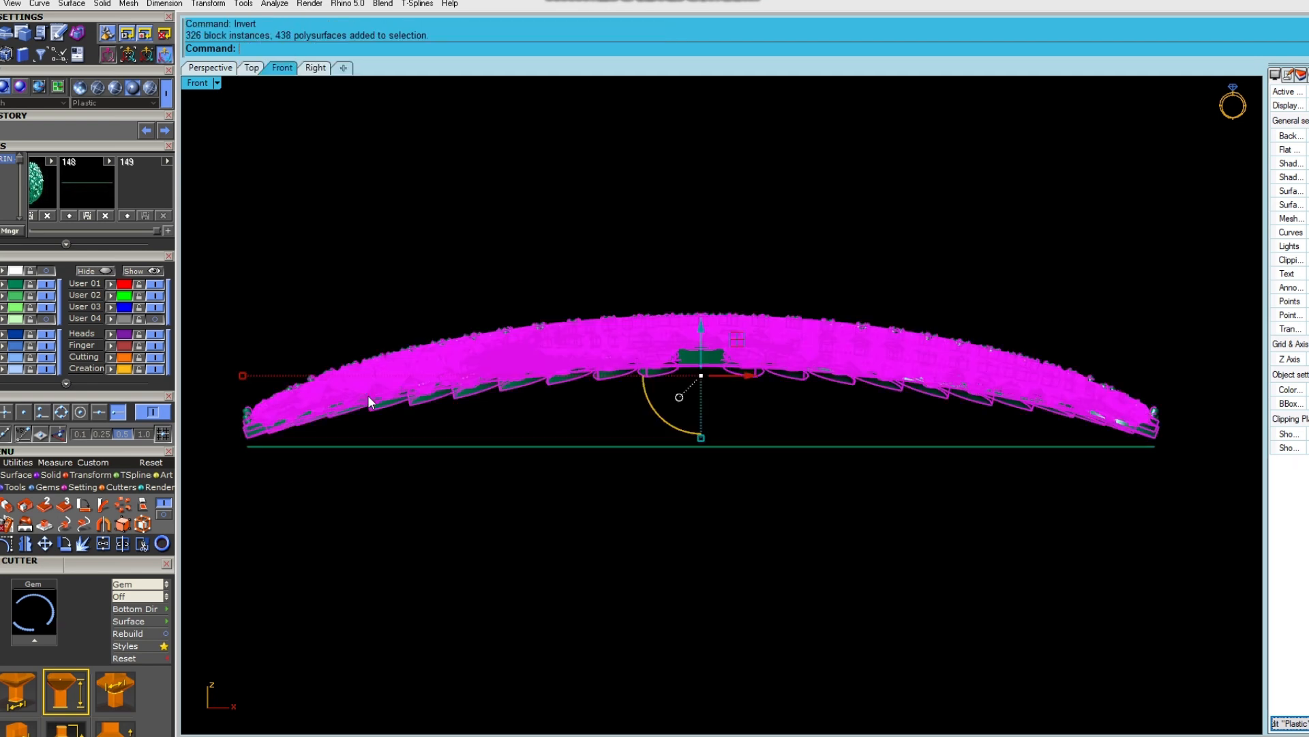
key("ctrl+l")
left_click(443, 447)
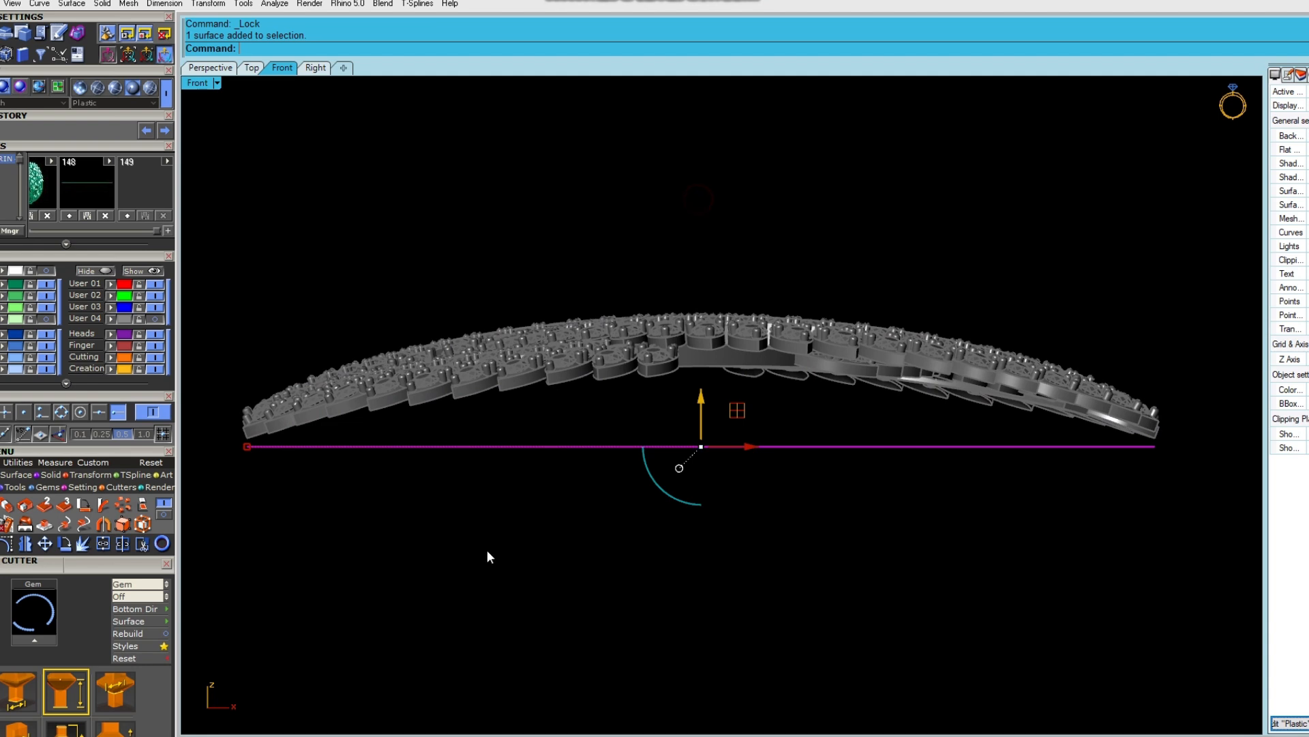
Surround the zigzag surface with a control cage and raise its middle points to arch the surface along the jewel's curve.
left_click(83, 524)
left_click(317, 48)
left_click(328, 48)
right_click(520, 148)
right_click(521, 151)
left_click_drag(522, 197, 945, 564)
left_click_drag(698, 400, 715, 342)
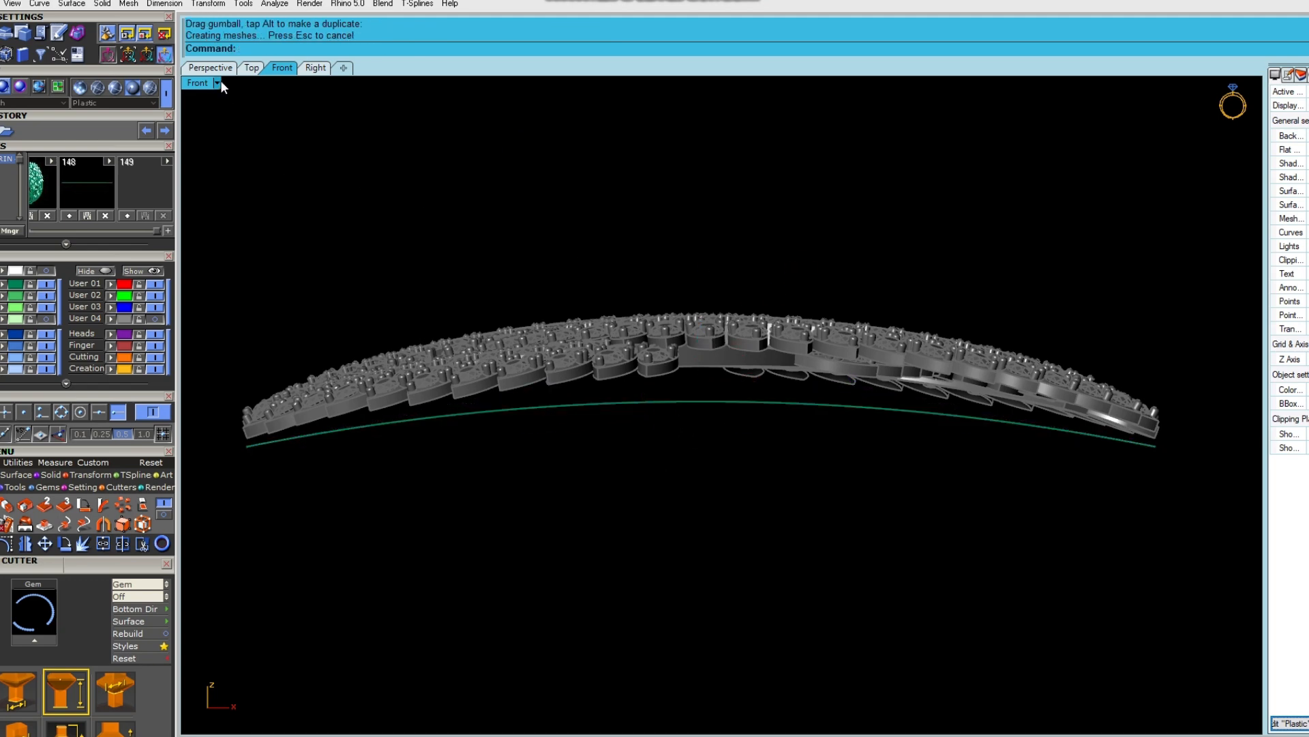
Examine how the arched zigzag surface lines up with the leaf tips along the lower arms.
left_click(212, 69)
right_click_drag(670, 380, 877, 644)
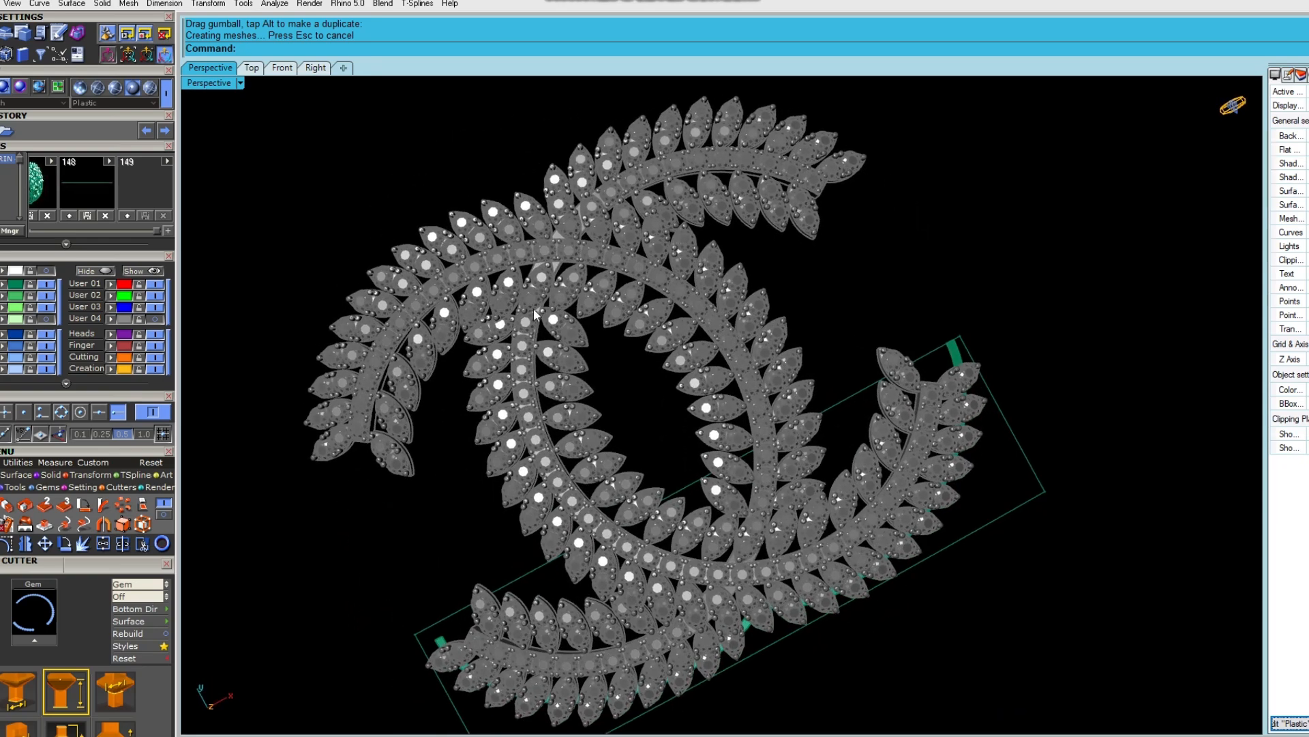
left_click(252, 68)
right_click_drag(636, 270, 646, 371)
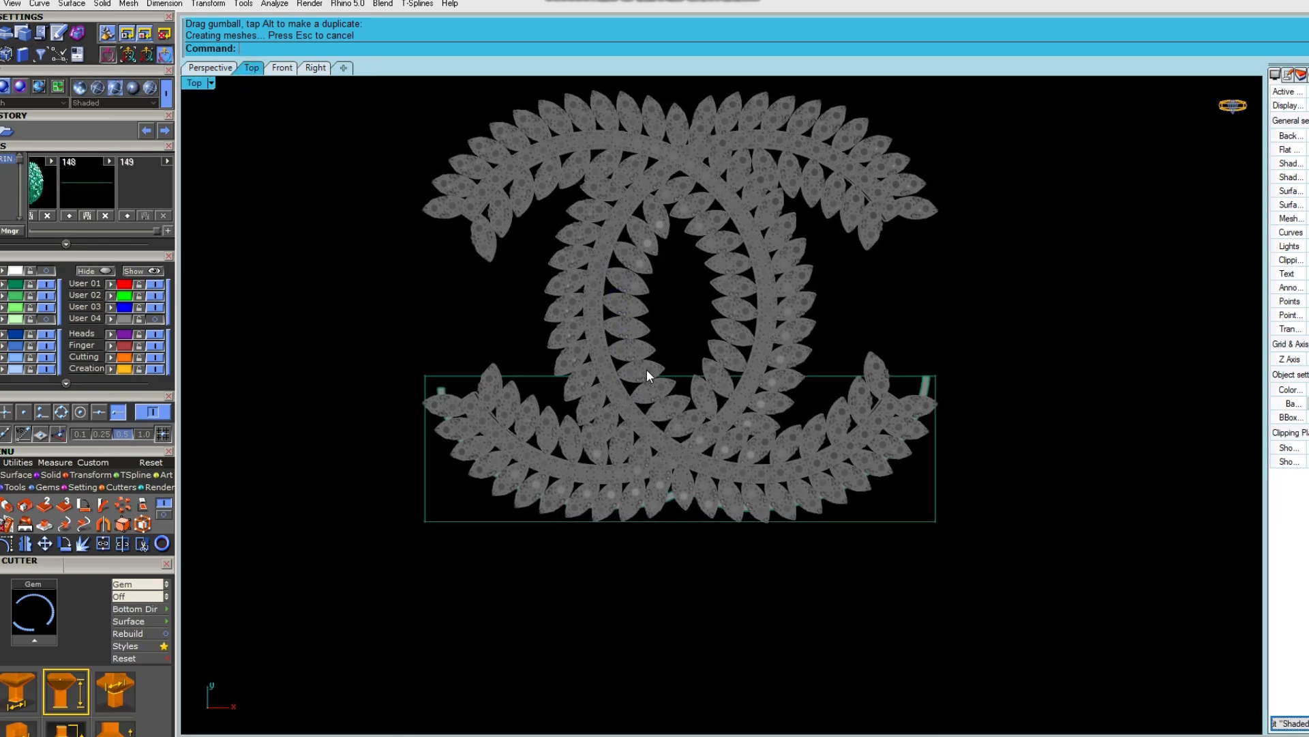
scroll(667, 506, "up", 6)
scroll(665, 484, "up", 3)
left_click(663, 481)
scroll(593, 521, "up", 6)
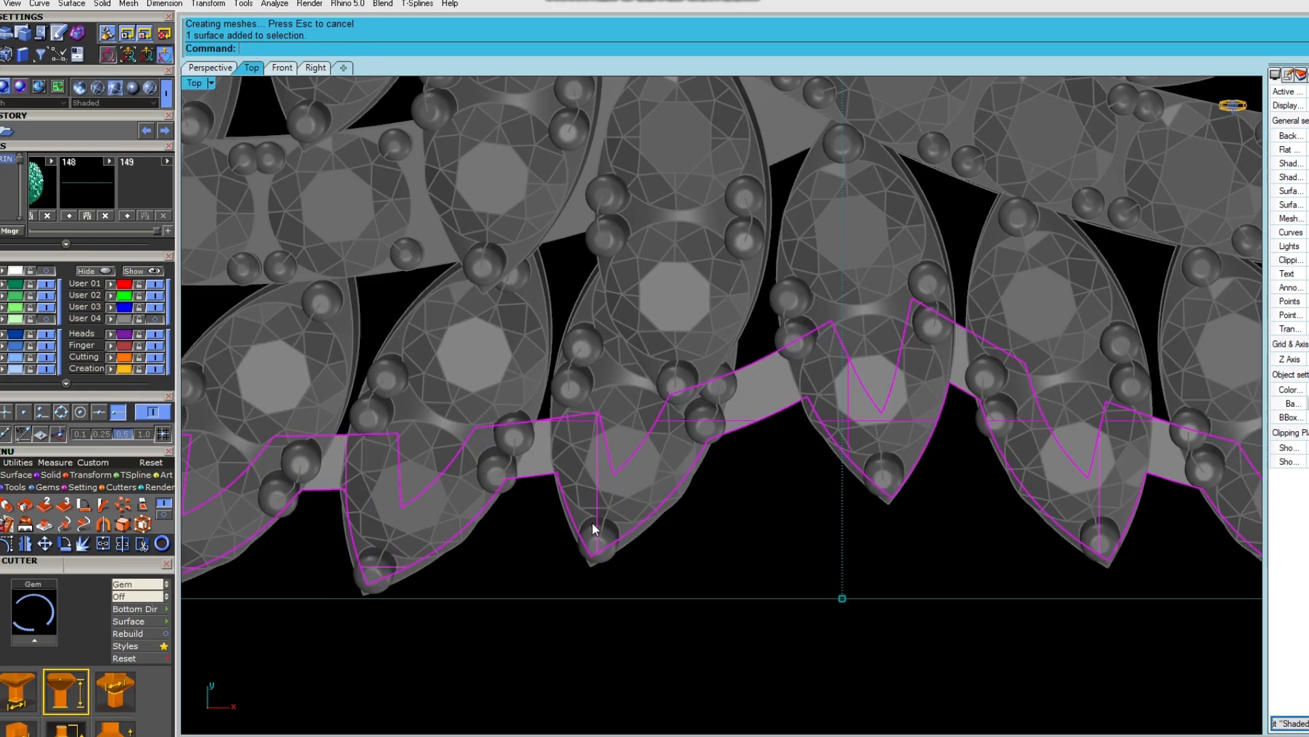
scroll(610, 521, "down", 10)
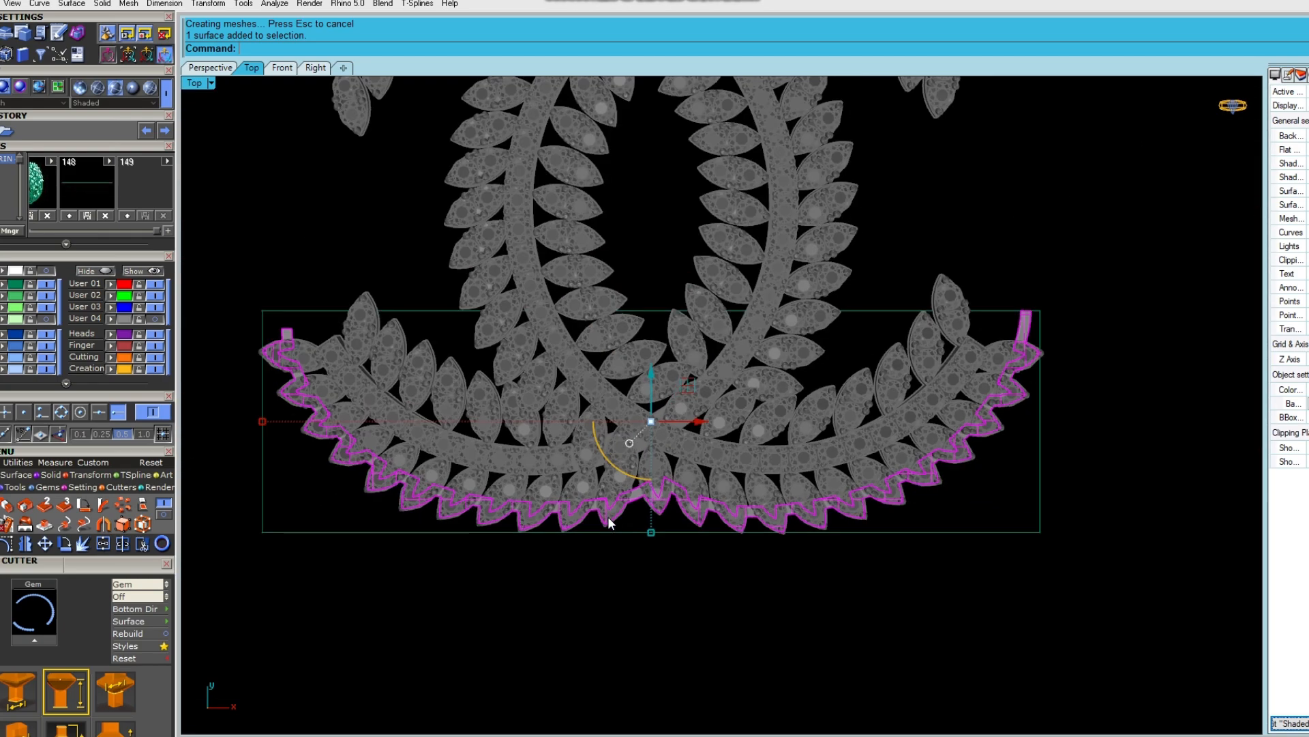
Try to raise a copy of the arched zigzag surface toward the leaf undersides and delete it.
left_click(217, 71)
right_click_drag(817, 537, 745, 353)
scroll(641, 399, "up", 6)
left_click_drag(643, 358, 671, 275)
key("alt")
right_click_drag(667, 444, 497, 182)
key("Delete")
scroll(729, 504, "down", 3)
Turn on the cage's control points and raise the middle ones to bow the zigzag surface closer to the leaves.
left_click(737, 500)
left_click(316, 68)
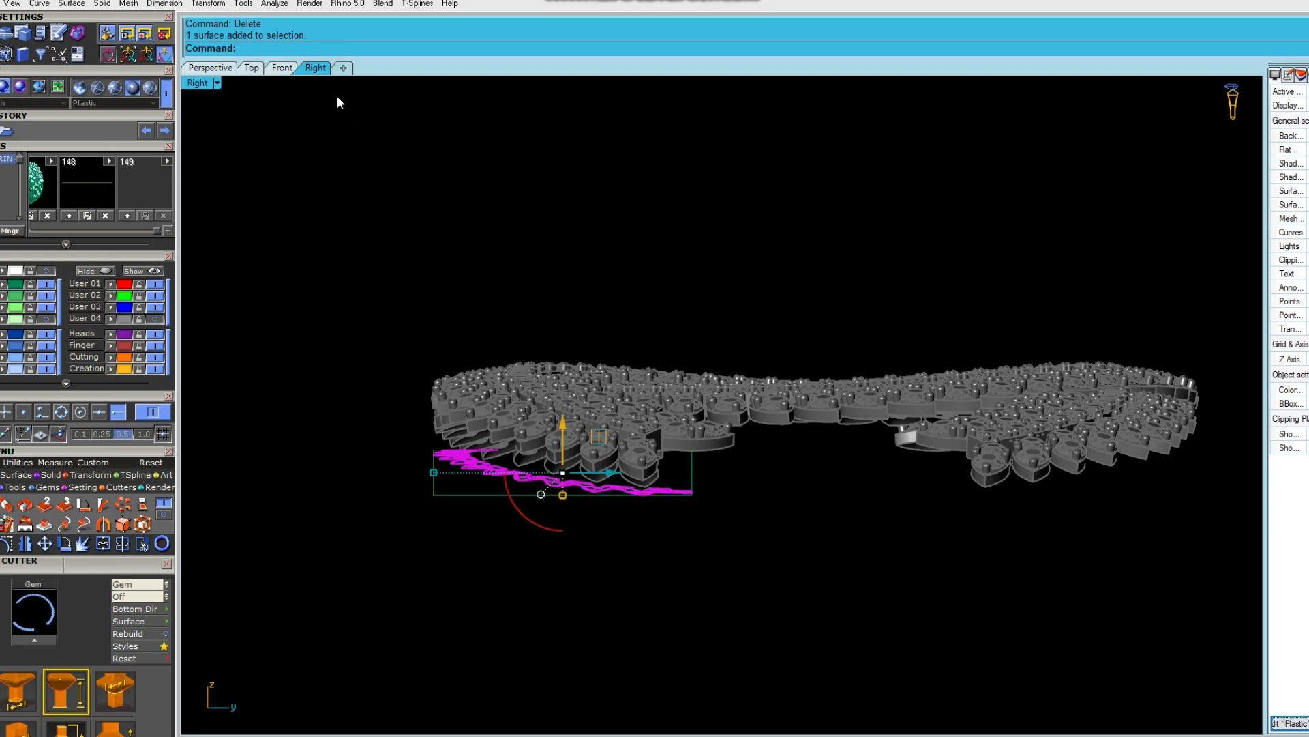
left_click(282, 67)
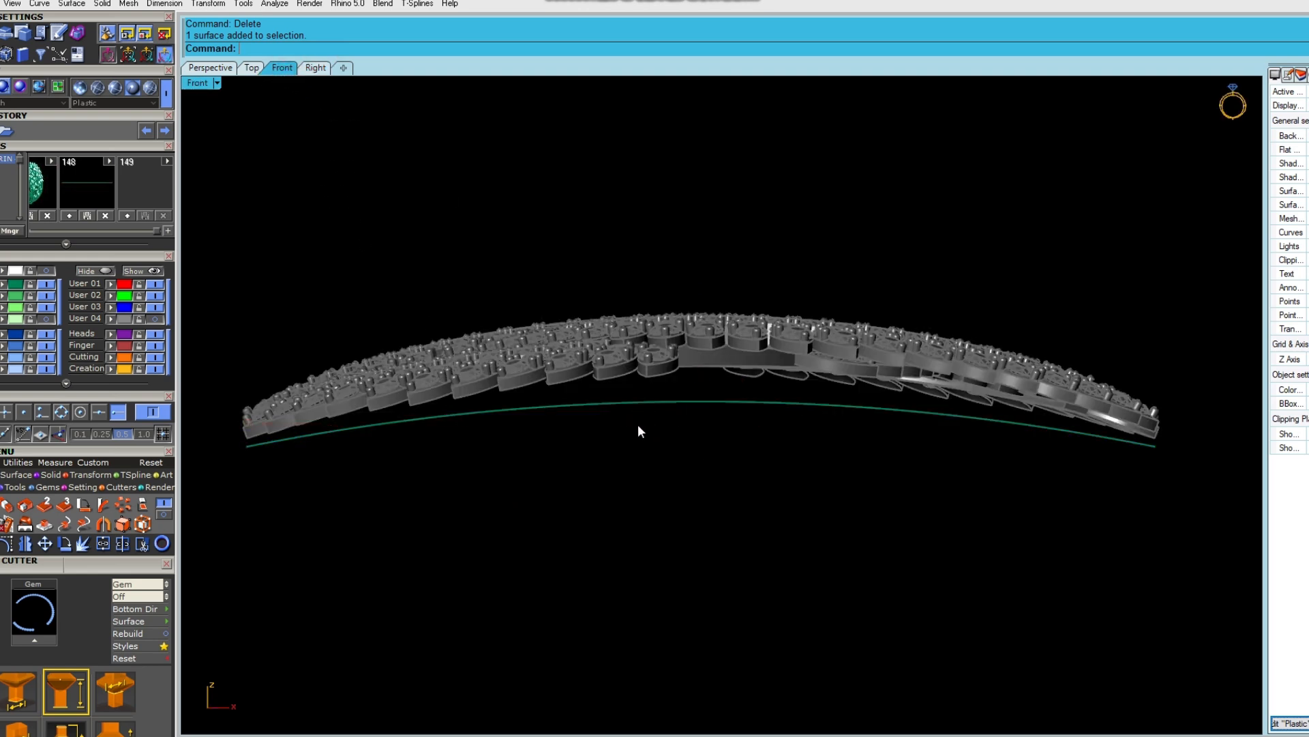
left_click(643, 404)
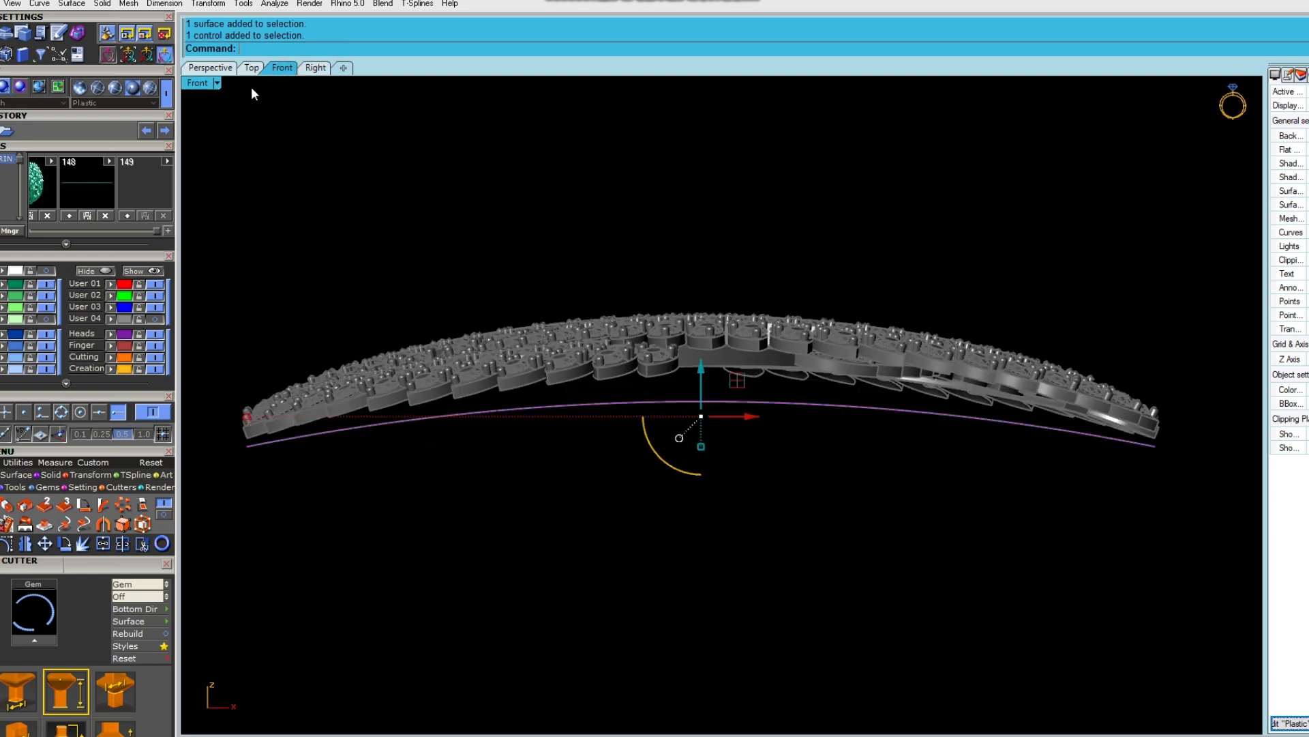
left_click(211, 68)
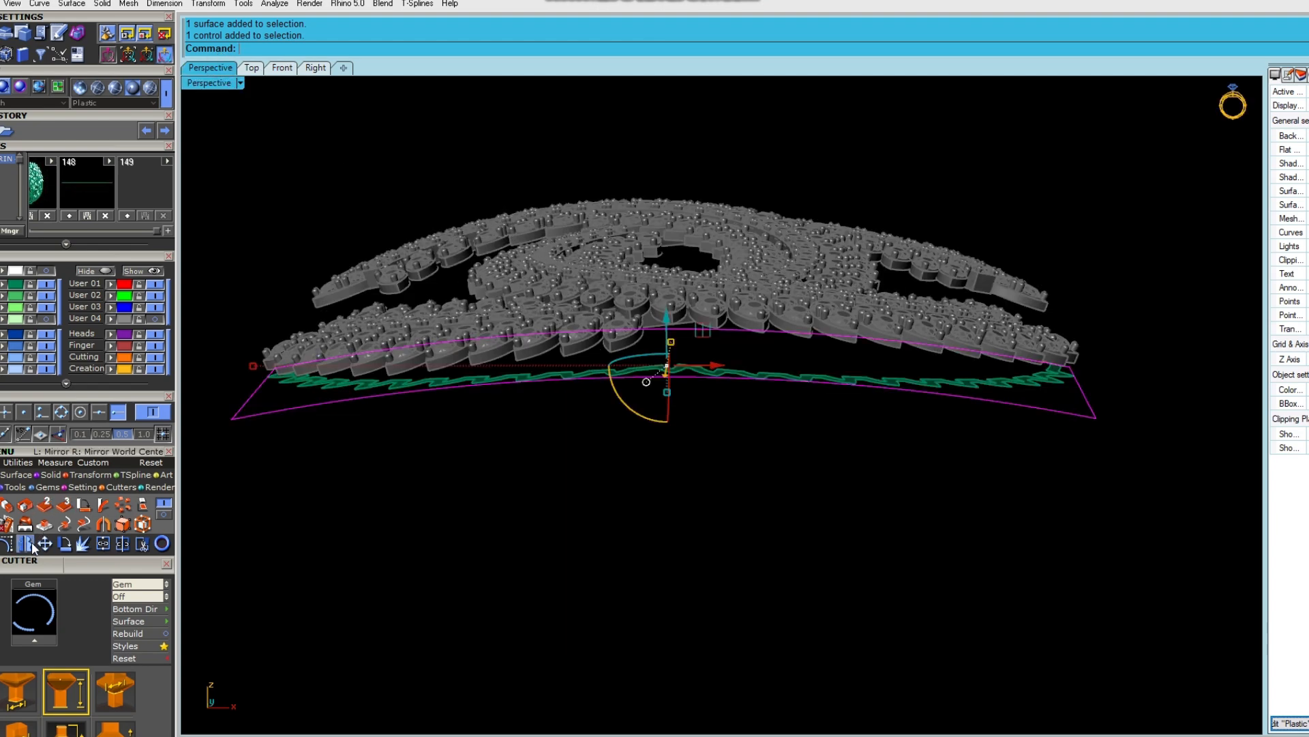
right_click_drag(623, 432, 487, 222)
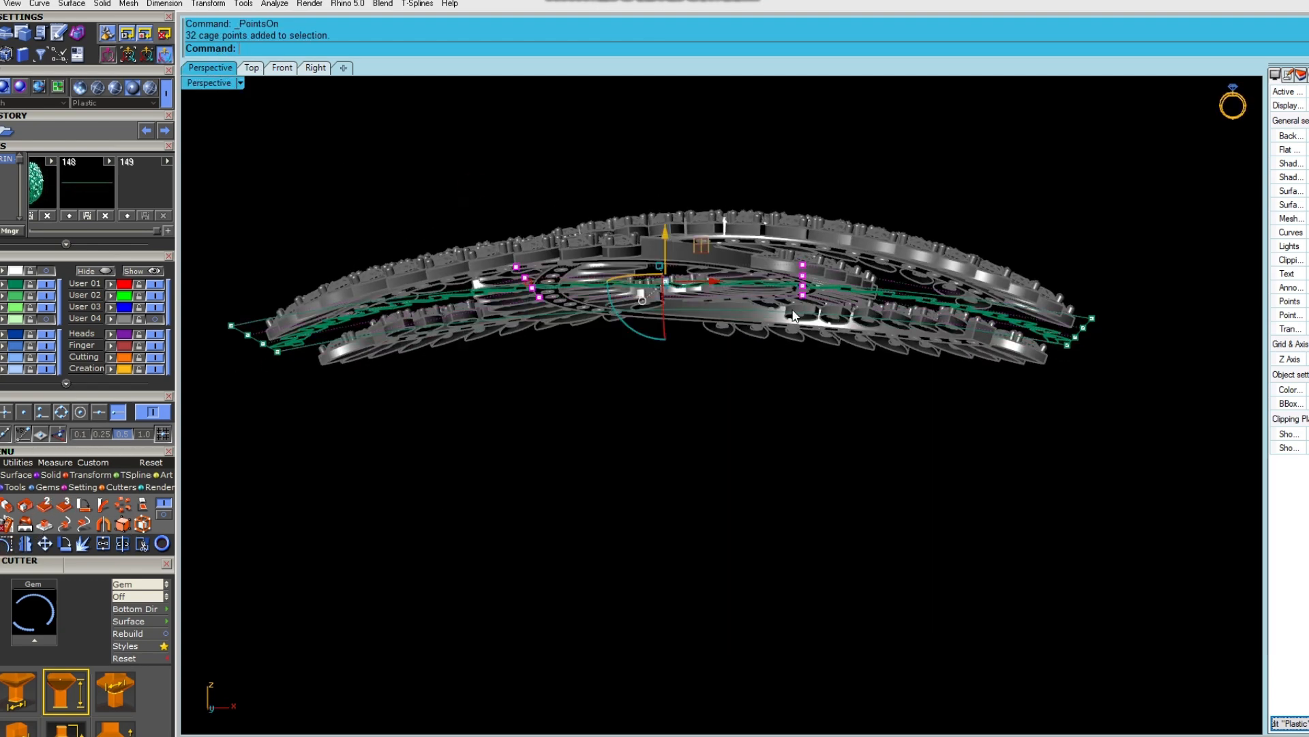
right_click_drag(802, 325, 695, 268)
left_click_drag(700, 230, 707, 226)
right_click_drag(777, 260, 849, 304)
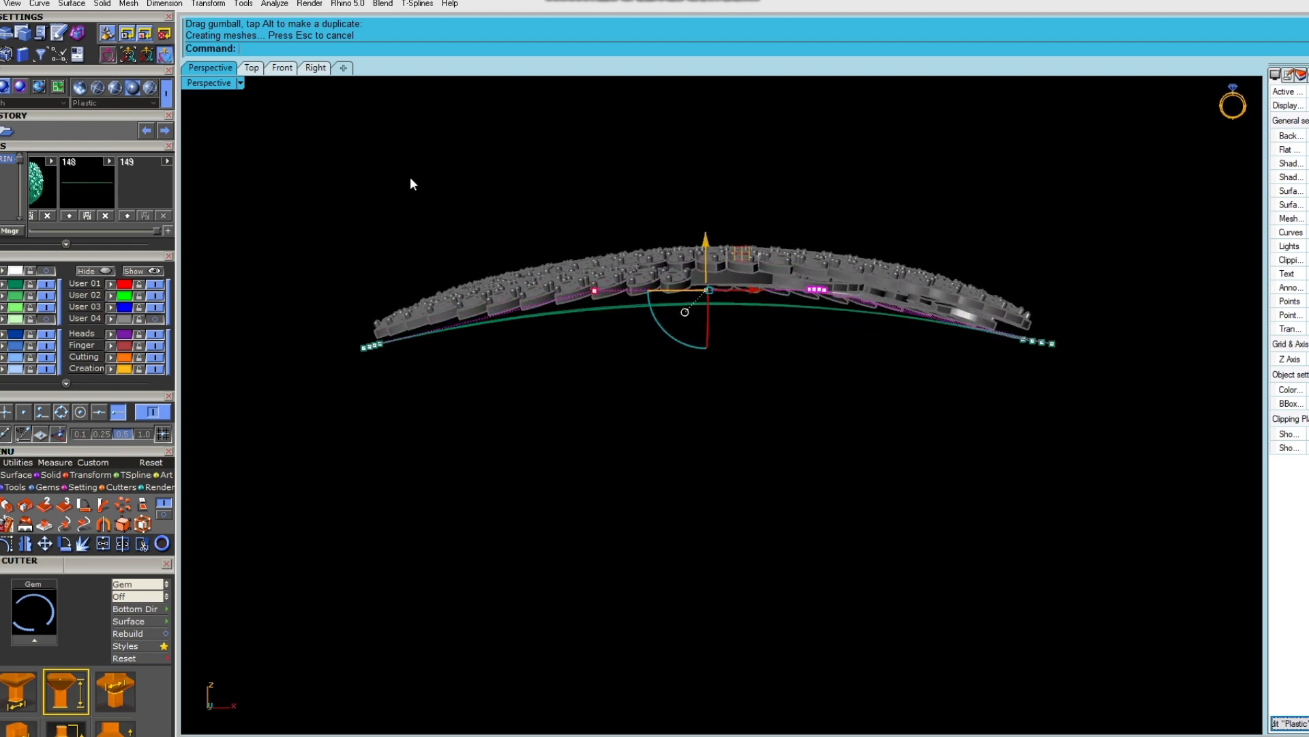
Fine-tune the height of the middle cage points so the arch follows the jewel's underside, lowering them slightly.
left_click(315, 69)
left_click(282, 68)
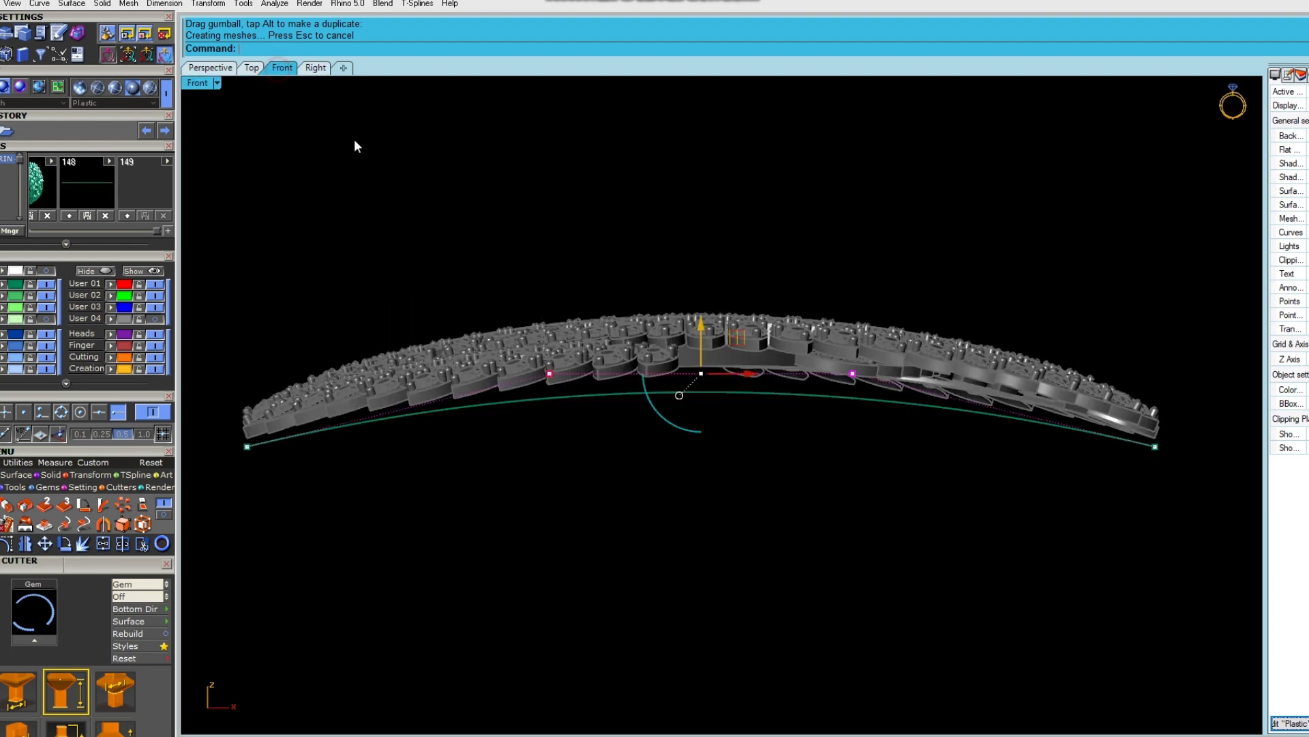
left_click_drag(711, 330, 717, 339)
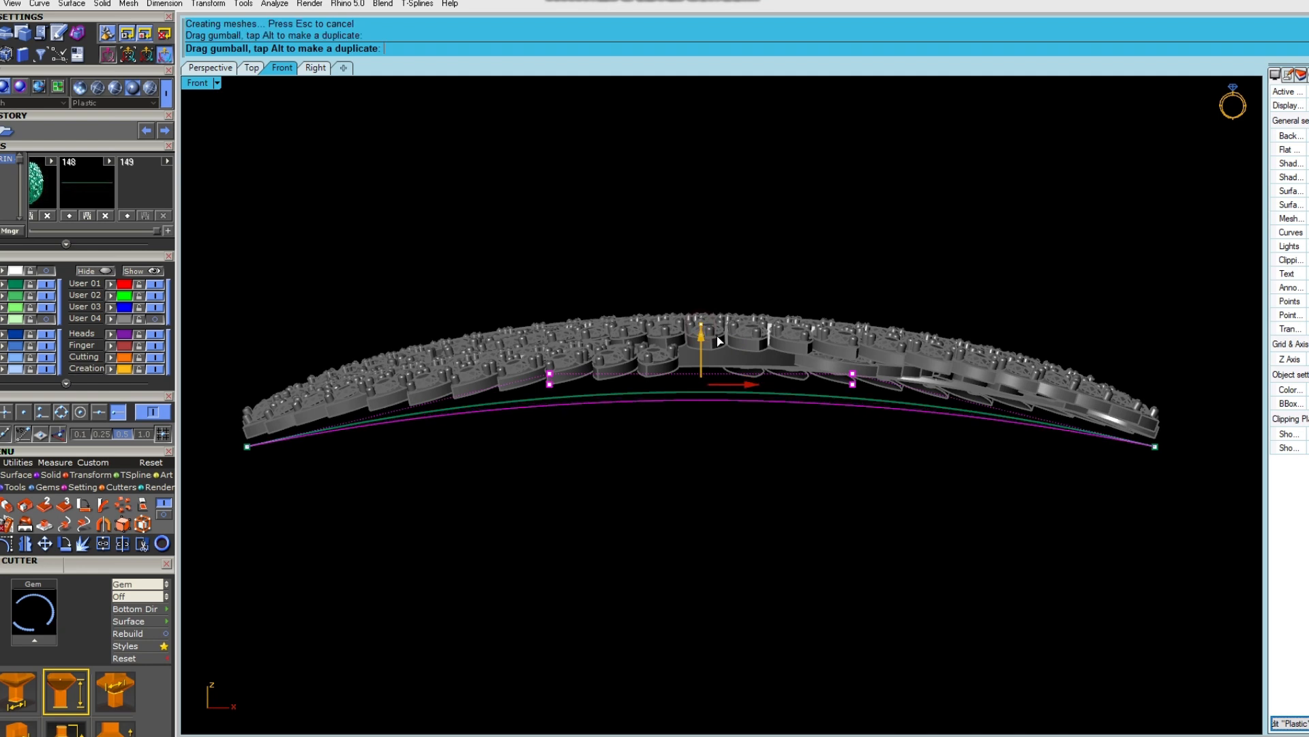
scroll(412, 398, "down", 4)
left_click_drag(255, 354, 955, 538)
scroll(626, 390, "up", 4)
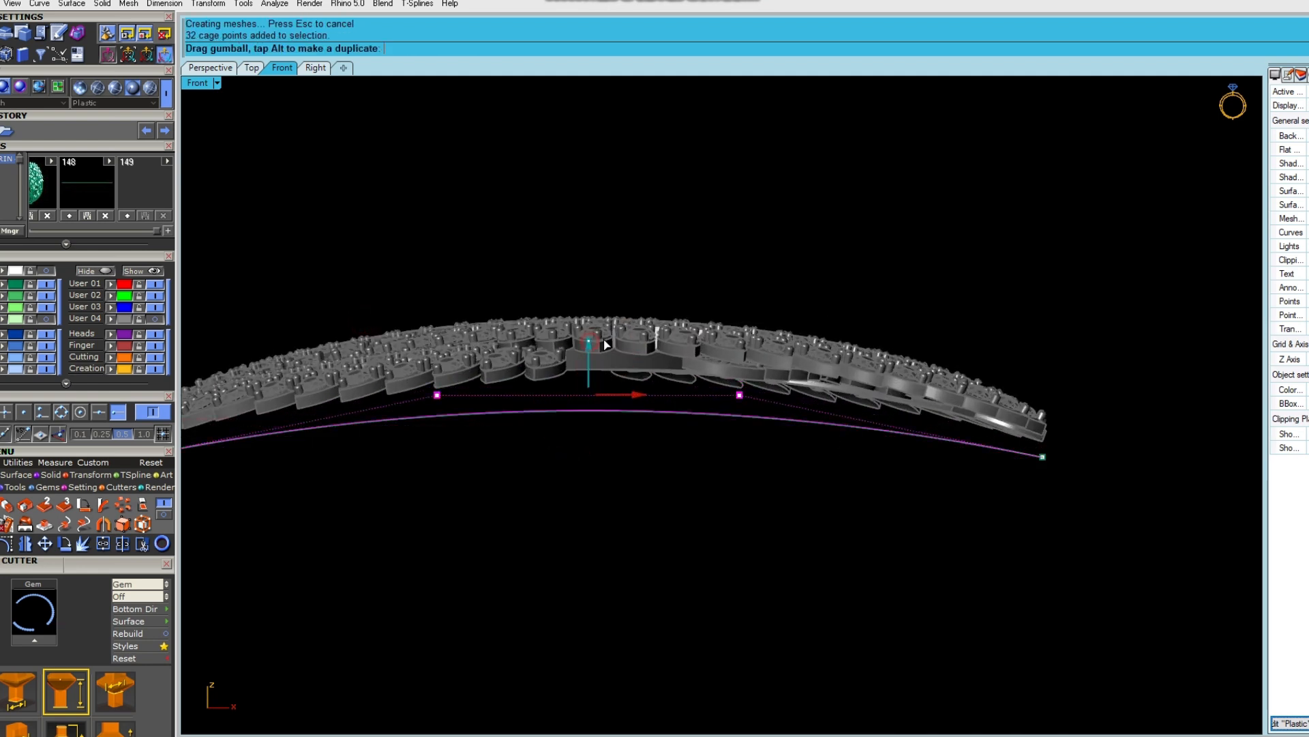
scroll(697, 343, "down", 3)
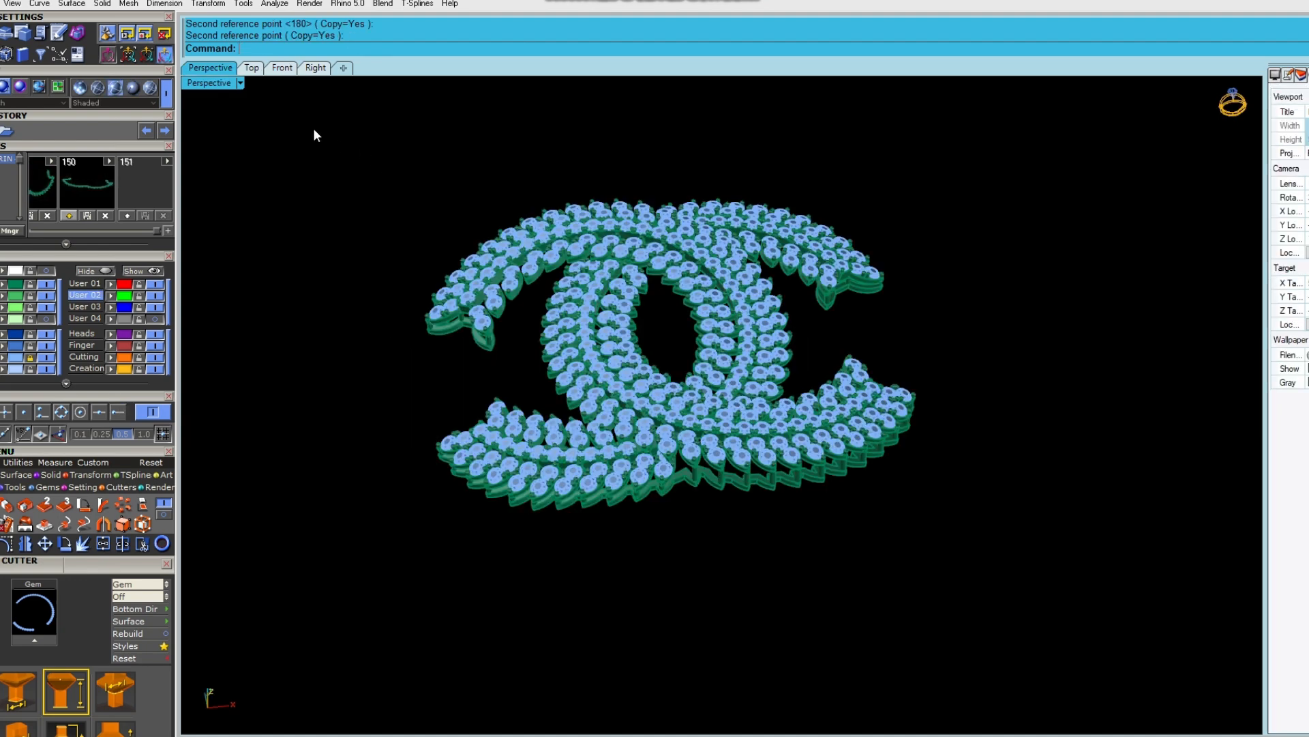
Set the perspective view of the completed jewel to the Working Shade display mode.
left_click(212, 82)
left_click(307, 502)
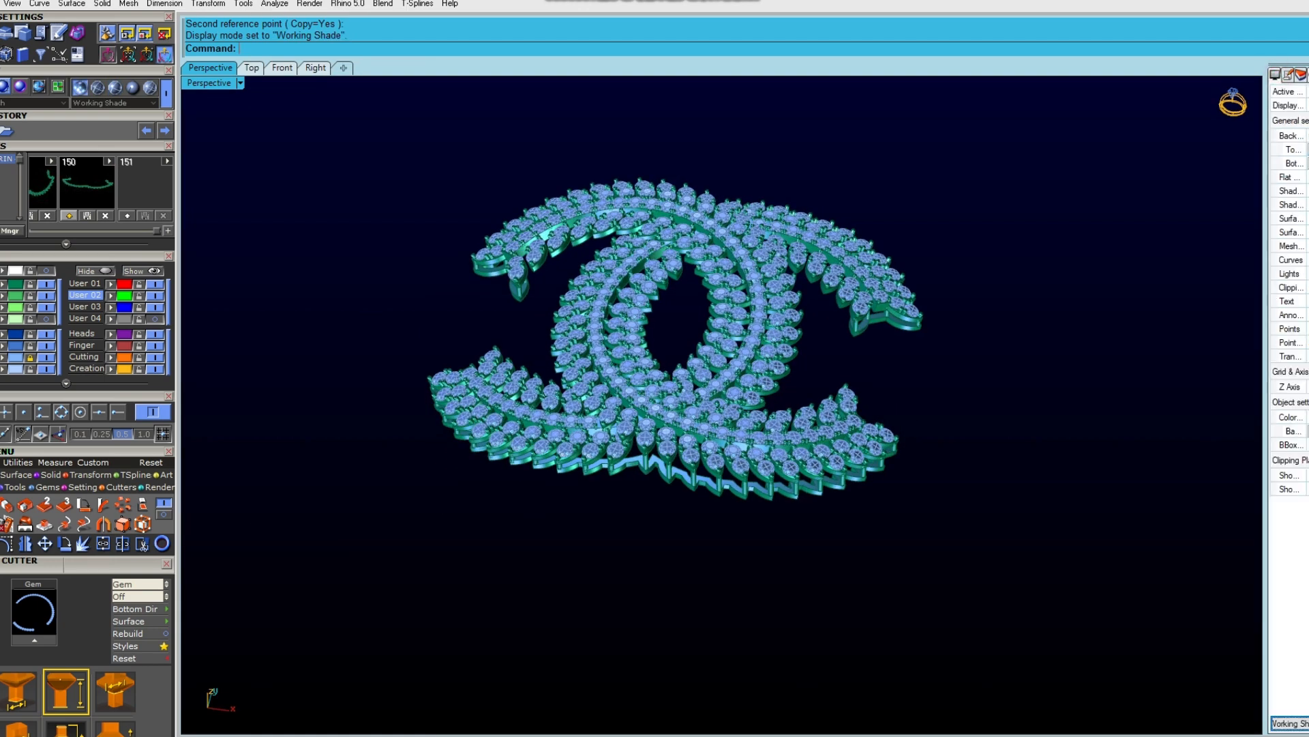
right_click_drag(982, 423, 990, 374)
right_click_drag(1067, 353, 909, 380)
right_click_drag(862, 419, 736, 396)
Examine the gem seats, prongs and back construction of the double-C jewel close up and from several angles.
scroll(822, 539, "up", 3)
right_click_drag(690, 341, 791, 412)
scroll(795, 409, "up", 4)
scroll(795, 408, "up", 6)
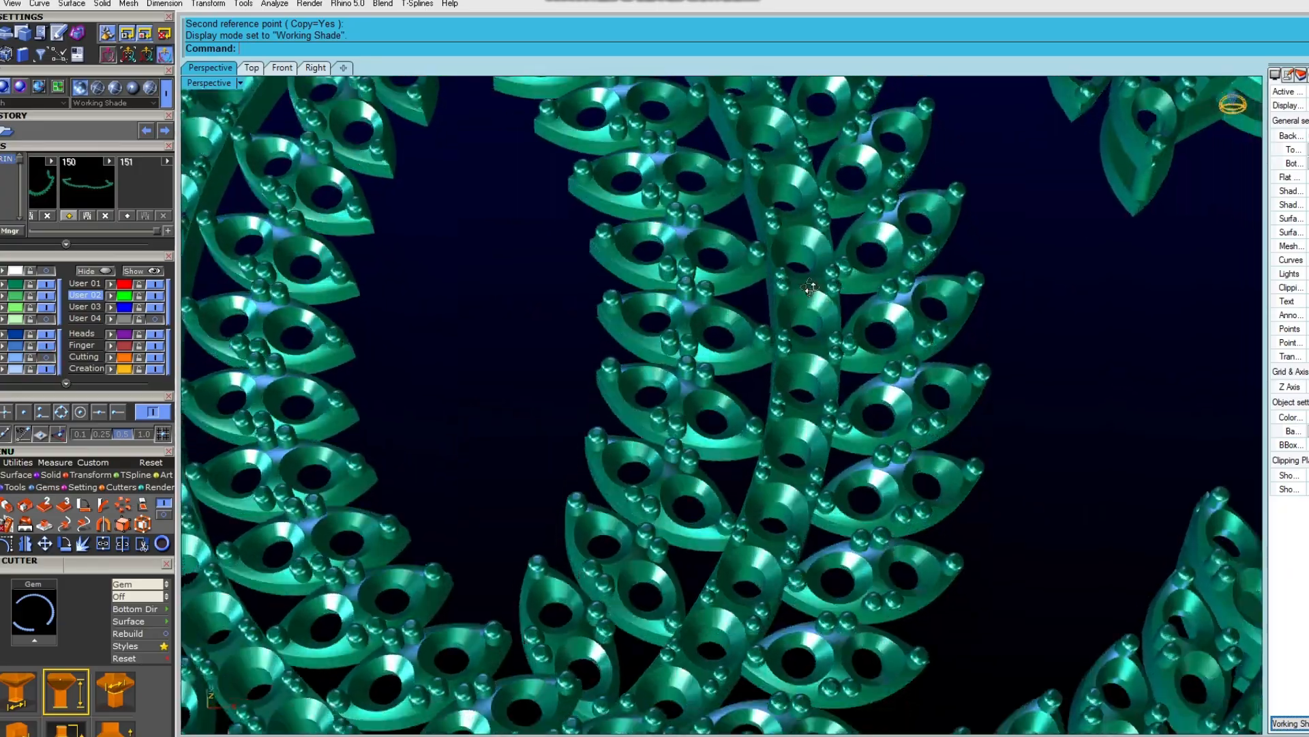
right_click_drag(810, 287, 828, 313)
scroll(822, 368, "down", 5)
right_click_drag(820, 377, 822, 455)
scroll(784, 409, "down", 3)
mouse_move(766, 356)
right_mouse_down()
mouse_move(752, 278)
mouse_move(783, 506)
mouse_move(736, 351)
mouse_move(721, 339)
mouse_move(738, 311)
mouse_move(757, 368)
right_mouse_up()
scroll(398, 188, "down", 2)
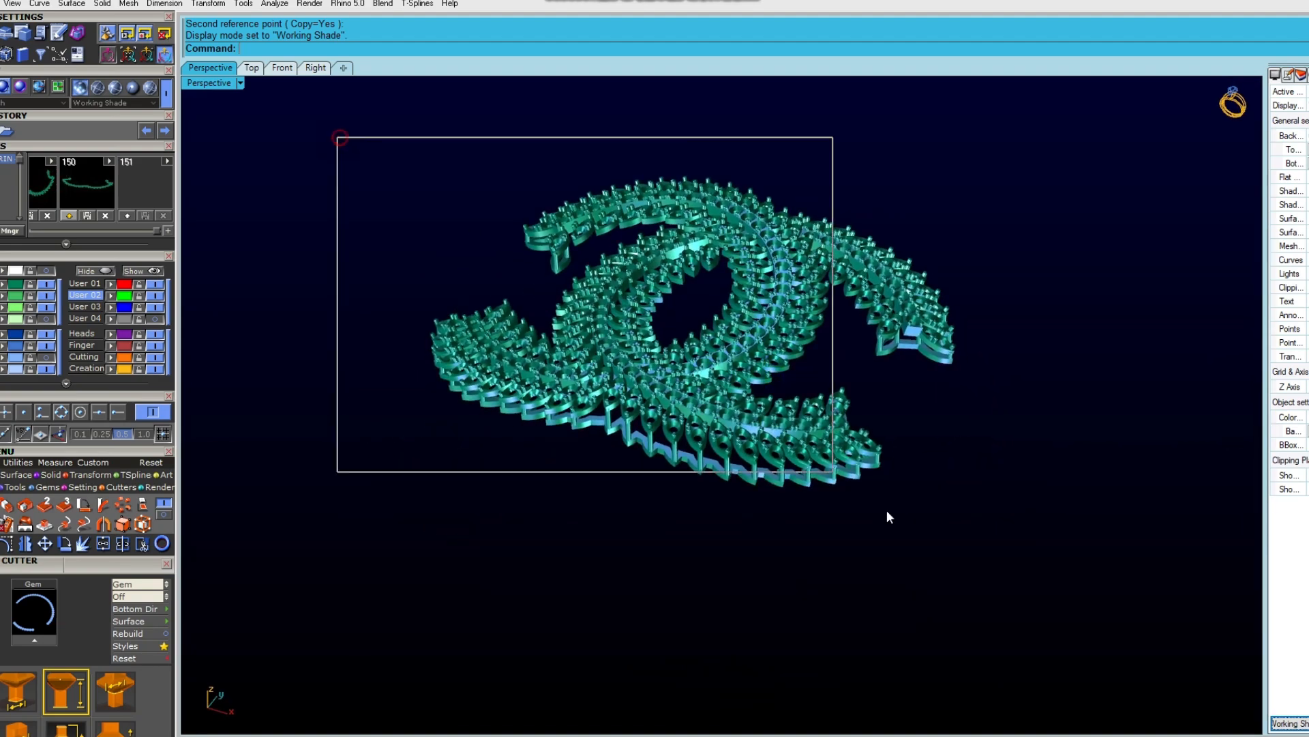
Select the entire jewel, assign its metal parts to the gold Creation layer and show the gems.
left_click_drag(768, 428, 1094, 664)
left_click(110, 371)
left_click(386, 506)
right_click_drag(703, 341, 824, 535)
scroll(765, 454, "up", 2)
left_click(46, 359)
right_click_drag(682, 423, 645, 450)
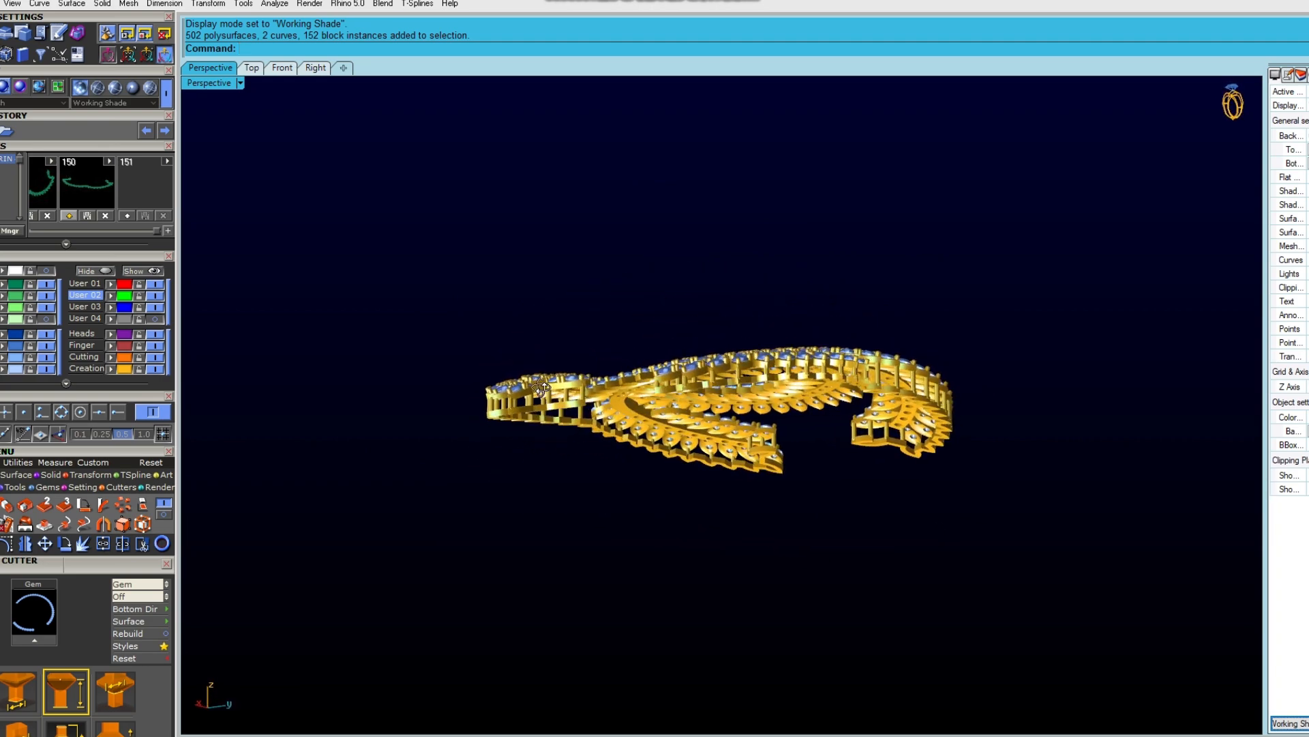
right_click_drag(829, 408, 866, 501)
scroll(821, 449, "down", 2)
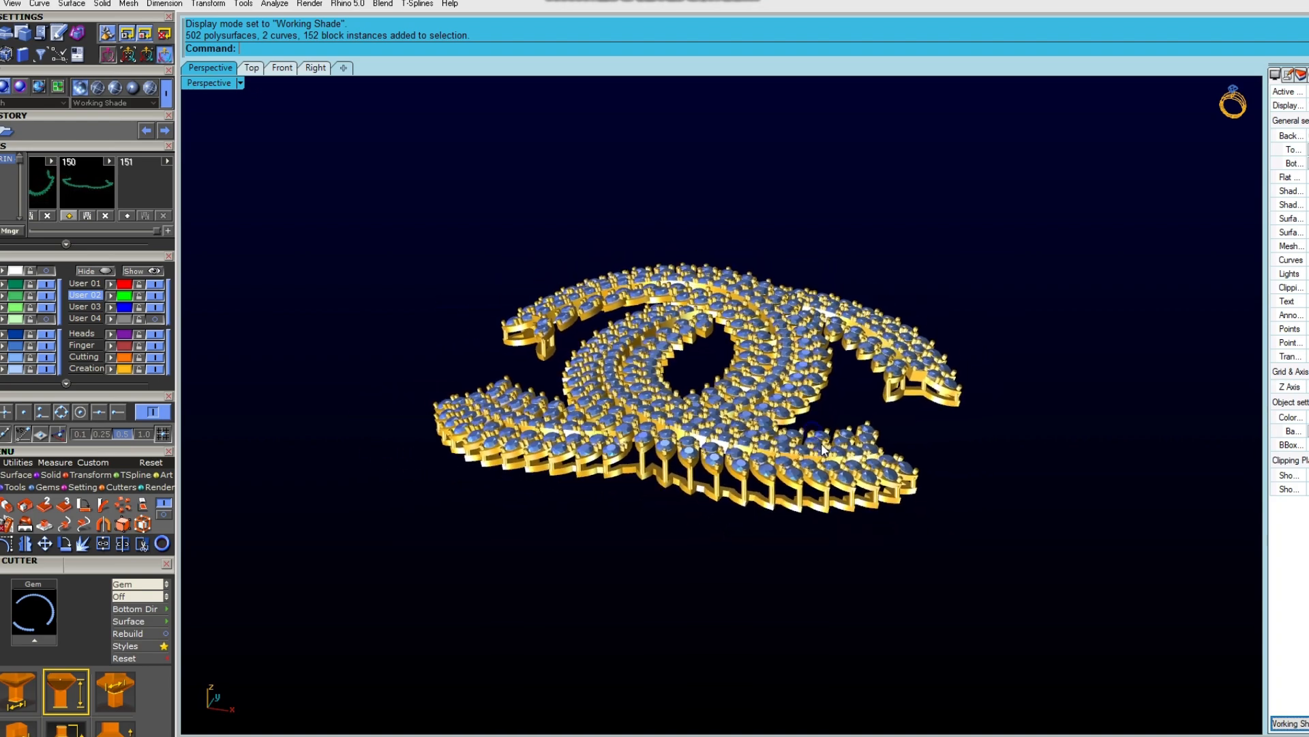